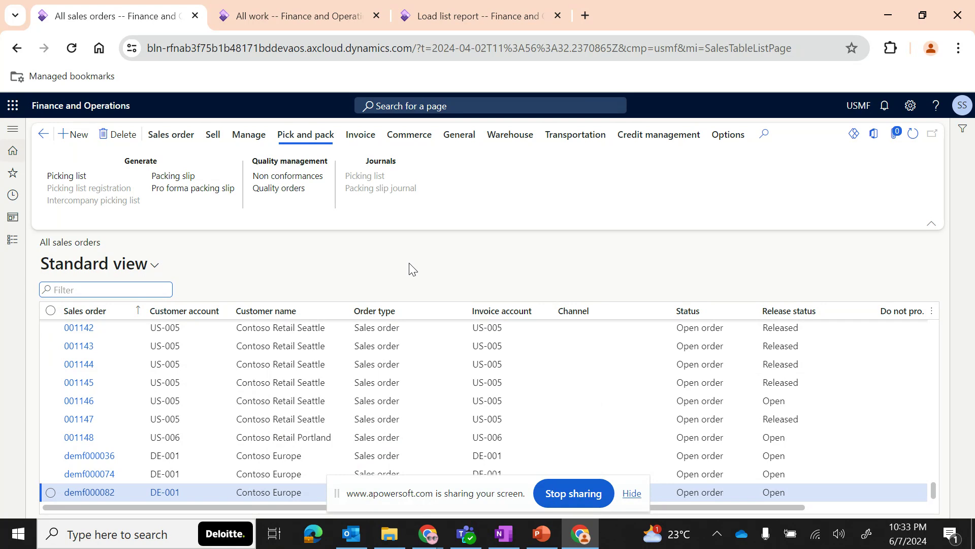
Switch to the PowerPoint presentation and review the Agenda, LOAD and LOAD Statuses slides.
{"action": "left_click", "coordinate": [12, 239]}
{"action": "left_click", "coordinate": [235, 240]}
{"action": "left_click", "coordinate": [541, 544]}
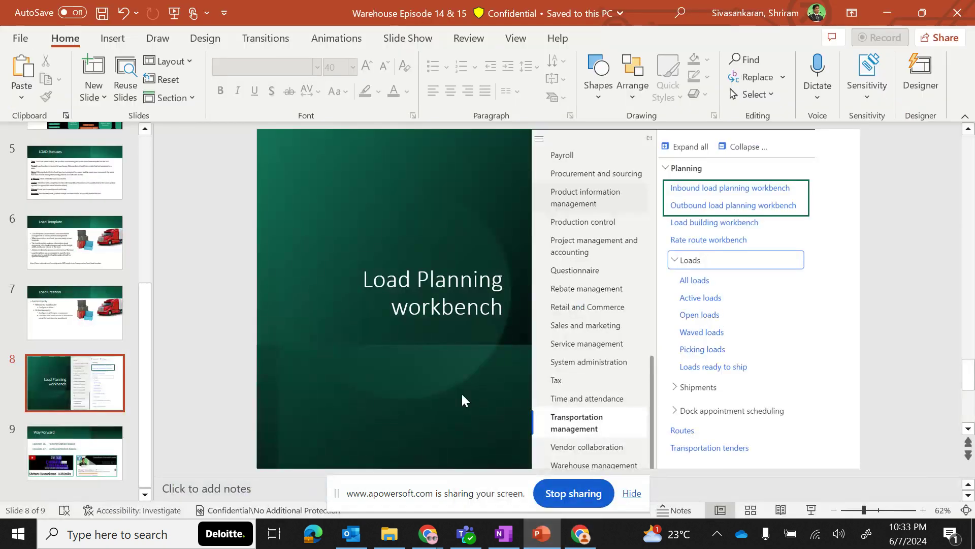
{"action": "left_click", "coordinate": [59, 182]}
{"action": "scroll", "coordinate": [59, 182], "scroll_direction": "up", "scroll_amount": 3}
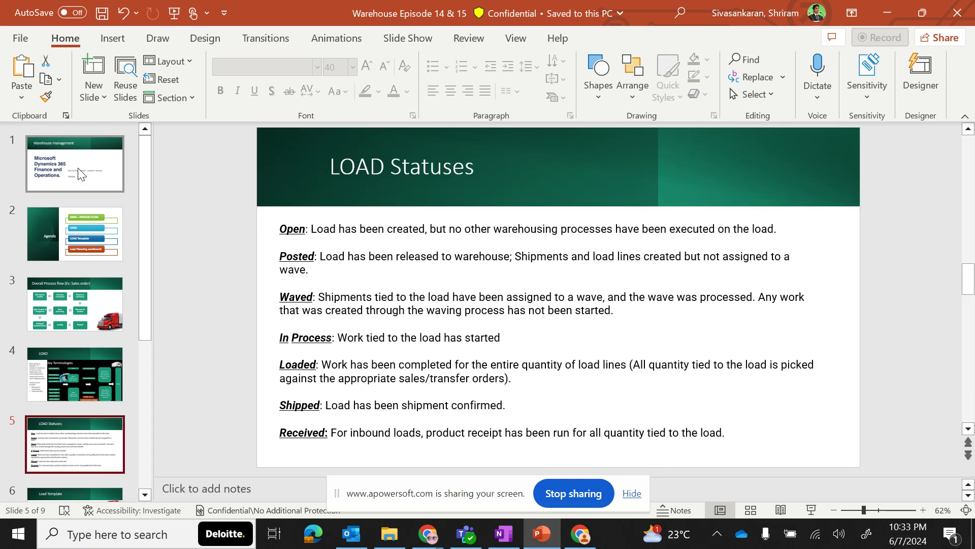
{"action": "left_click", "coordinate": [81, 250]}
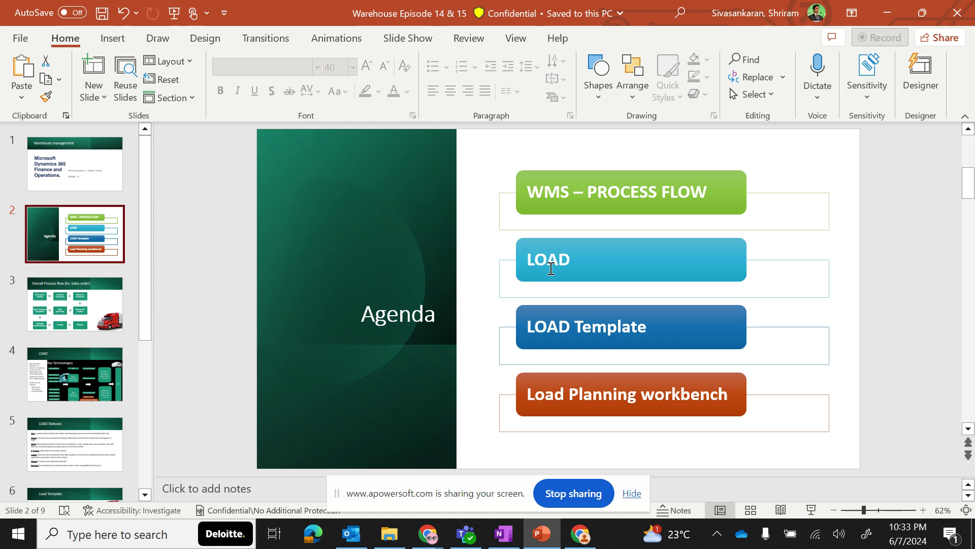
{"action": "left_click", "coordinate": [72, 378]}
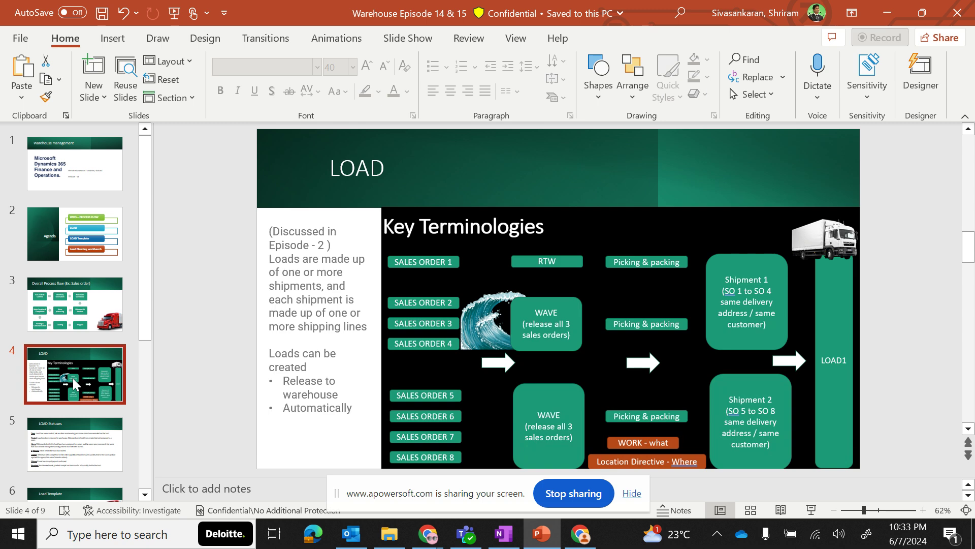
{"action": "left_click", "coordinate": [70, 450]}
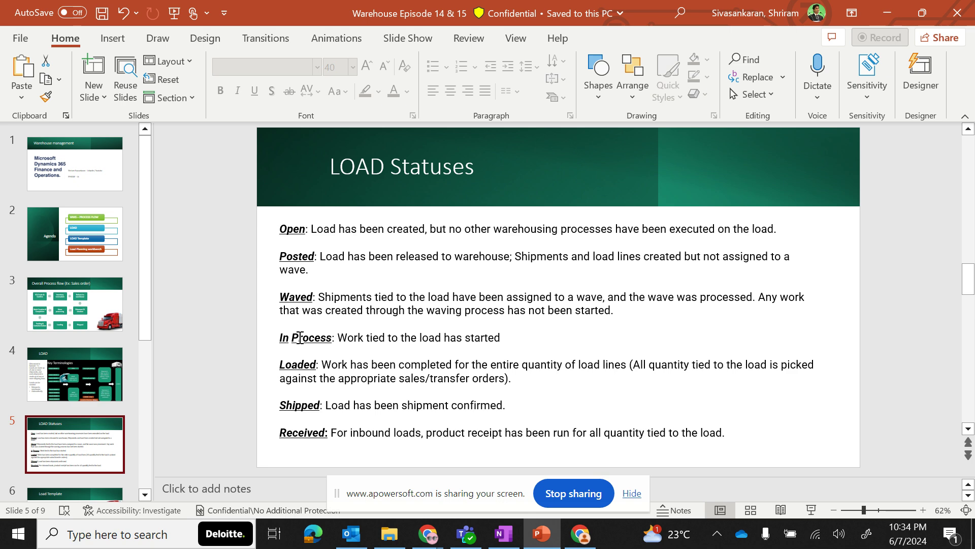
Review the Load Template, Load Creation and Load Planning workbench slides, dismissing the chat notification.
{"action": "scroll", "coordinate": [65, 297], "scroll_direction": "down", "scroll_amount": 4}
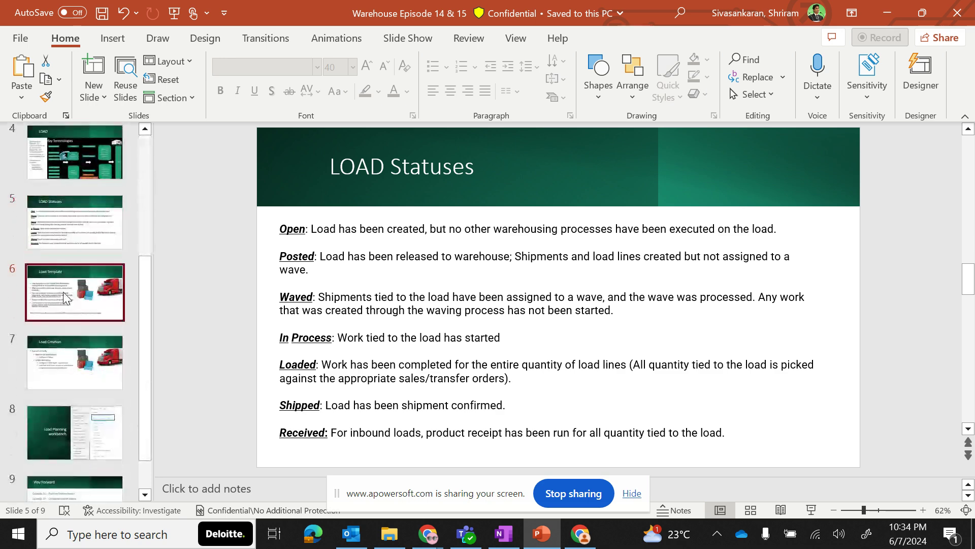
{"action": "left_click", "coordinate": [65, 297]}
{"action": "left_click", "coordinate": [66, 370]}
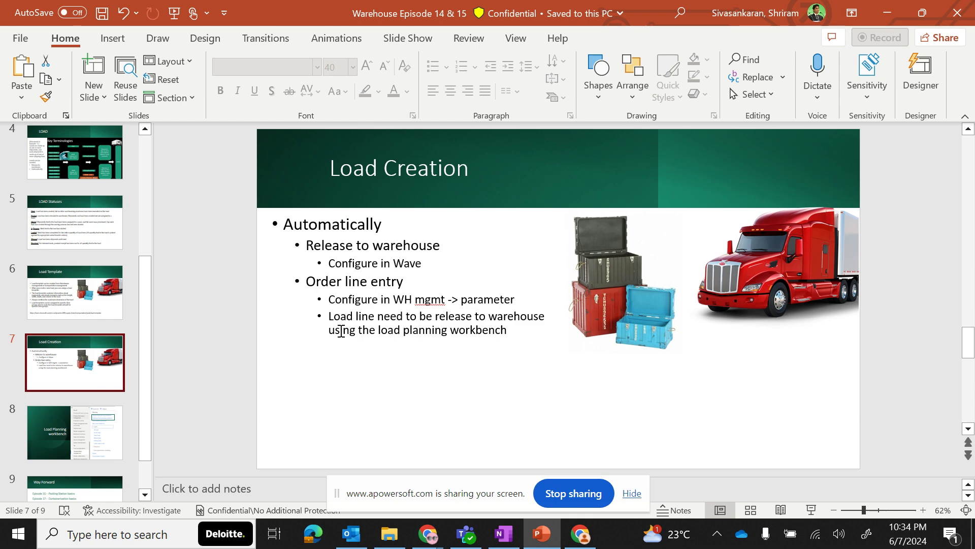
{"action": "left_click", "coordinate": [103, 440]}
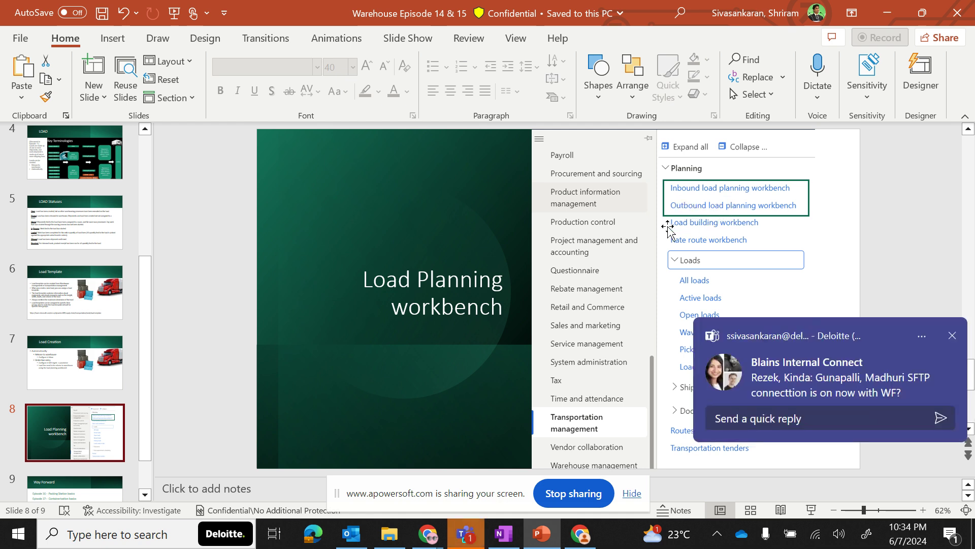
{"action": "left_click", "coordinate": [952, 336]}
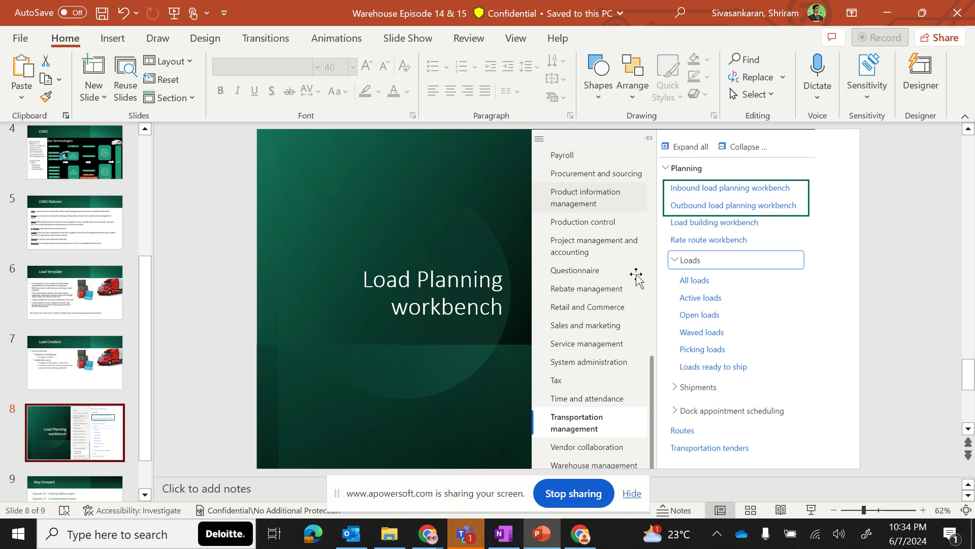
Switch back to Finance and Operations in Chrome and open the Outbound load planning workbench from the Warehouse management module.
{"action": "left_click", "coordinate": [578, 543]}
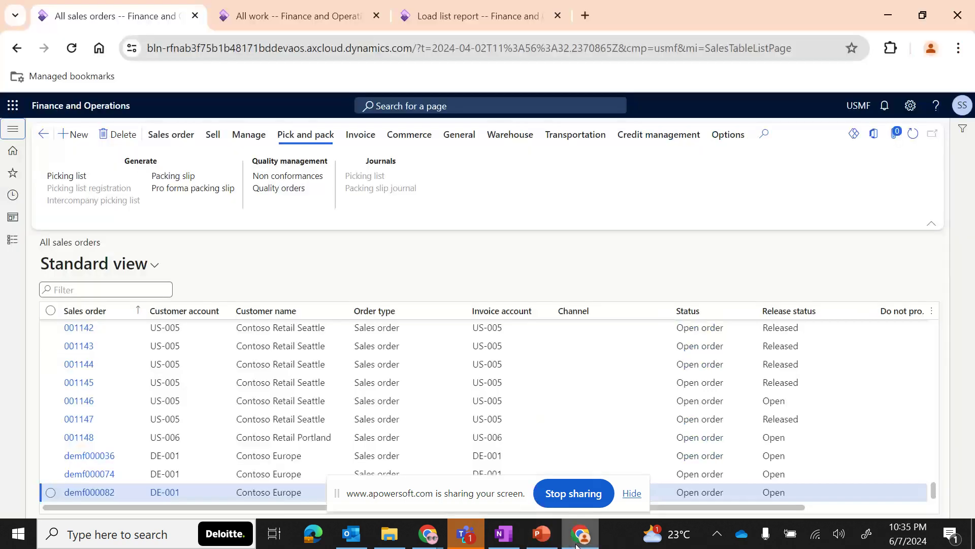
{"action": "left_click", "coordinate": [13, 241]}
{"action": "scroll", "coordinate": [35, 386], "scroll_direction": "down", "scroll_amount": 10}
{"action": "left_click", "coordinate": [52, 509]}
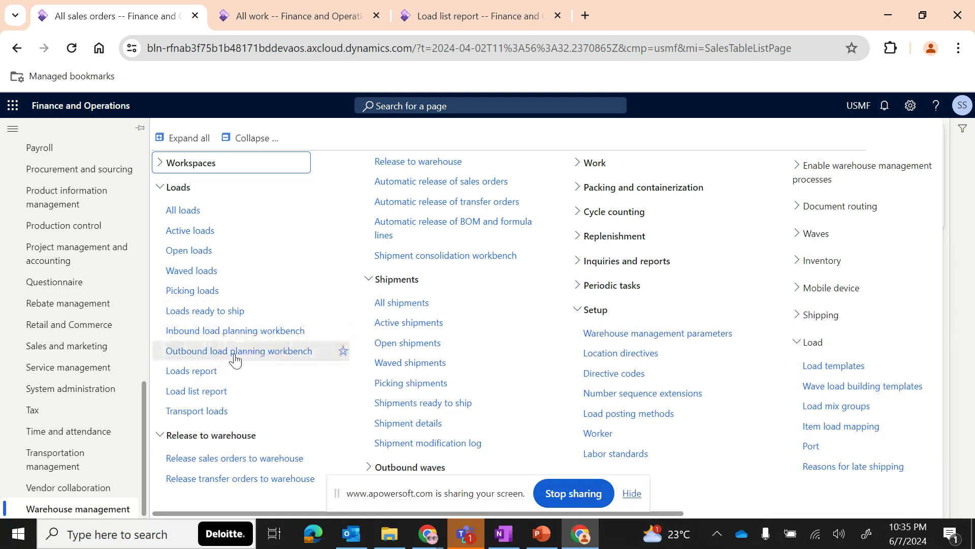
{"action": "left_click", "coordinate": [59, 466]}
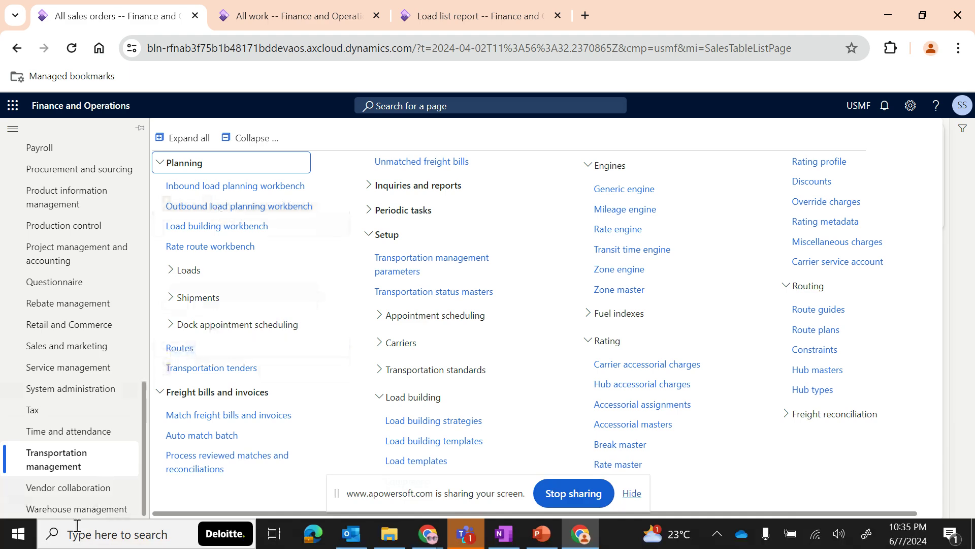
{"action": "left_click", "coordinate": [74, 509]}
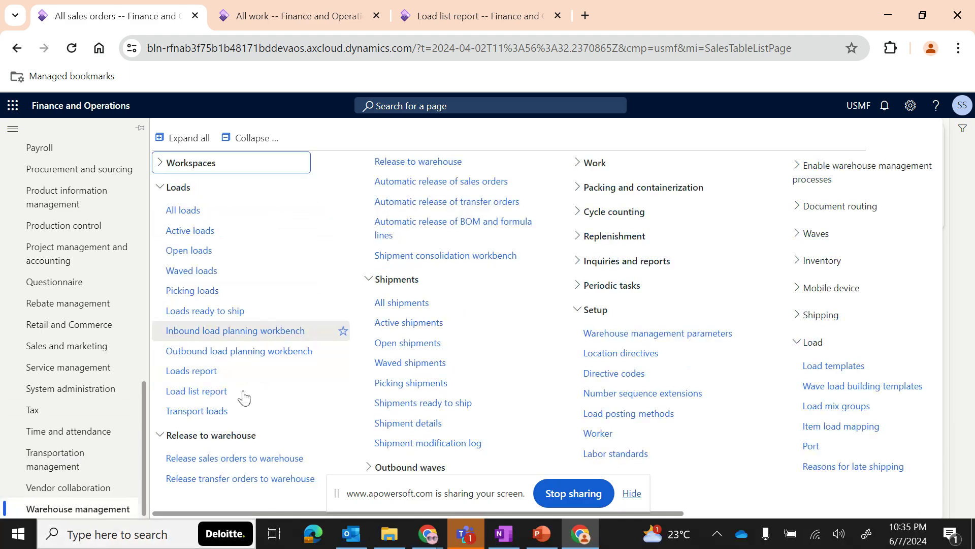
{"action": "left_click", "coordinate": [207, 351]}
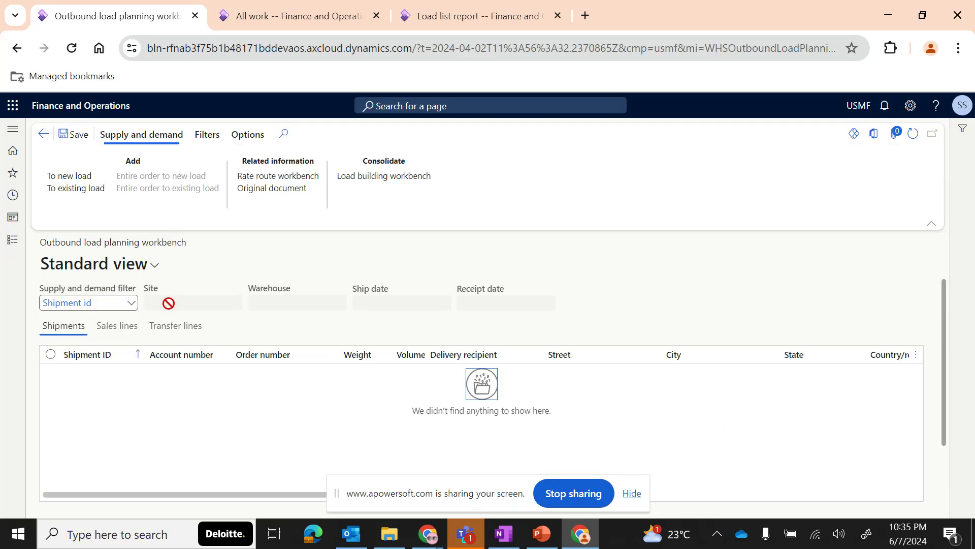
Compare the shipments, sales lines and transfer lines in the outbound workbench, ending on the sales lines.
{"action": "left_click", "coordinate": [109, 326]}
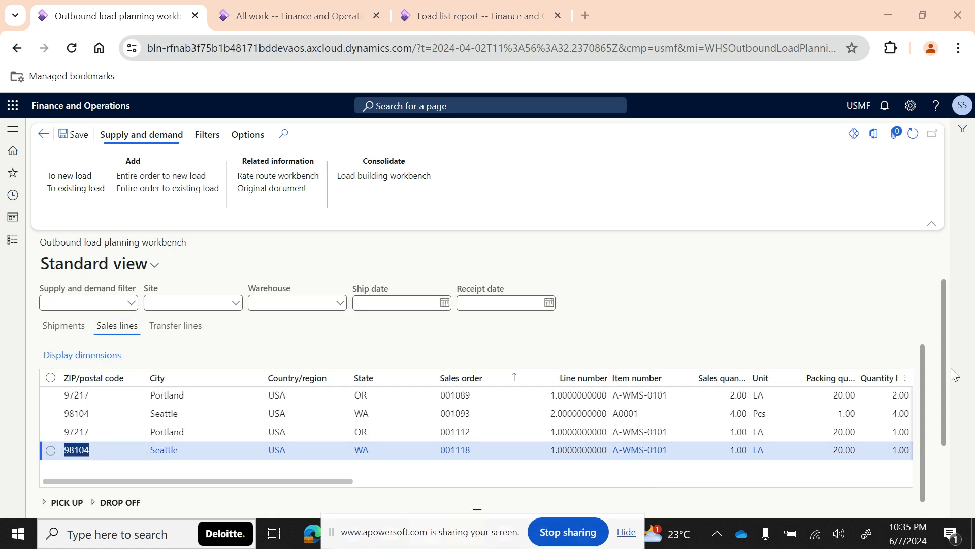
{"action": "left_click_drag", "start_coordinate": [944, 369], "coordinate": [950, 458]}
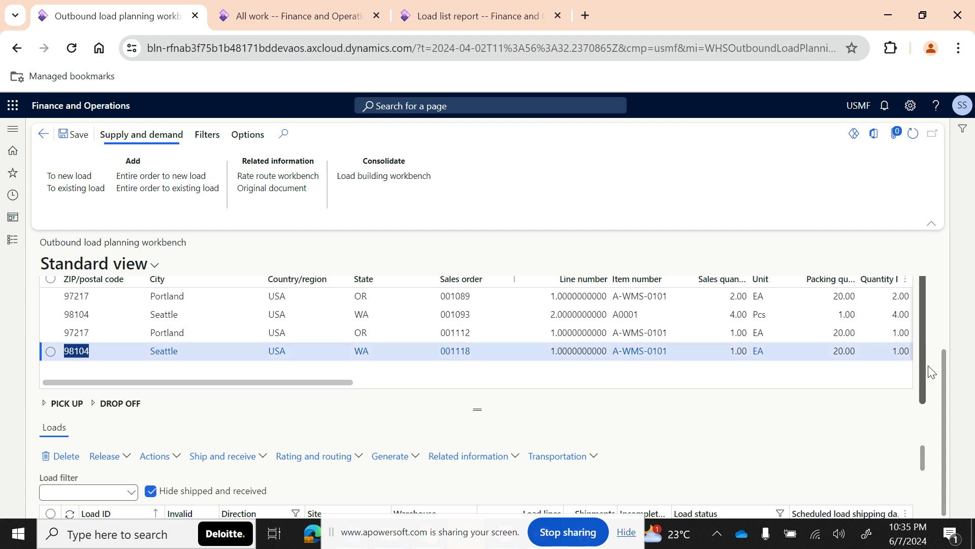
{"action": "left_click_drag", "start_coordinate": [946, 373], "coordinate": [944, 323]}
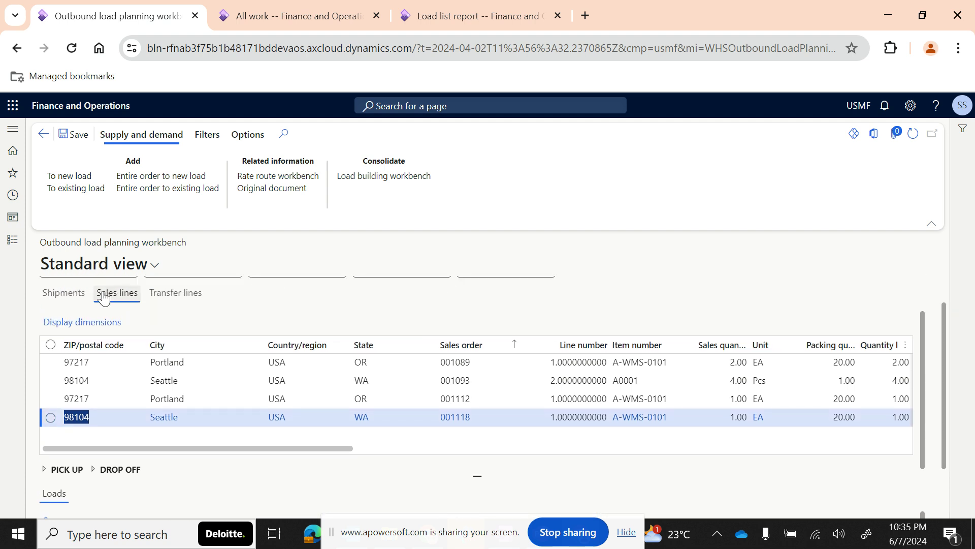
{"action": "left_click", "coordinate": [62, 297]}
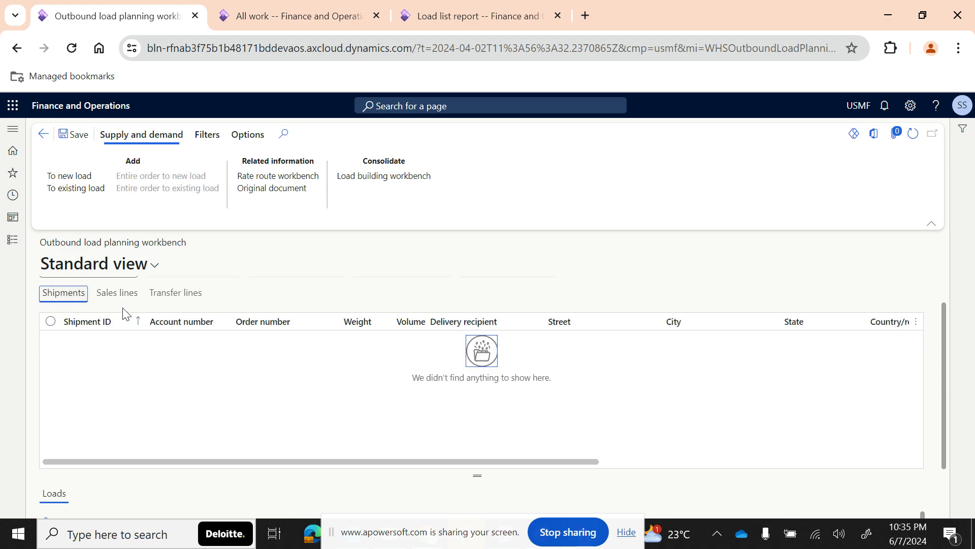
{"action": "left_click", "coordinate": [119, 294]}
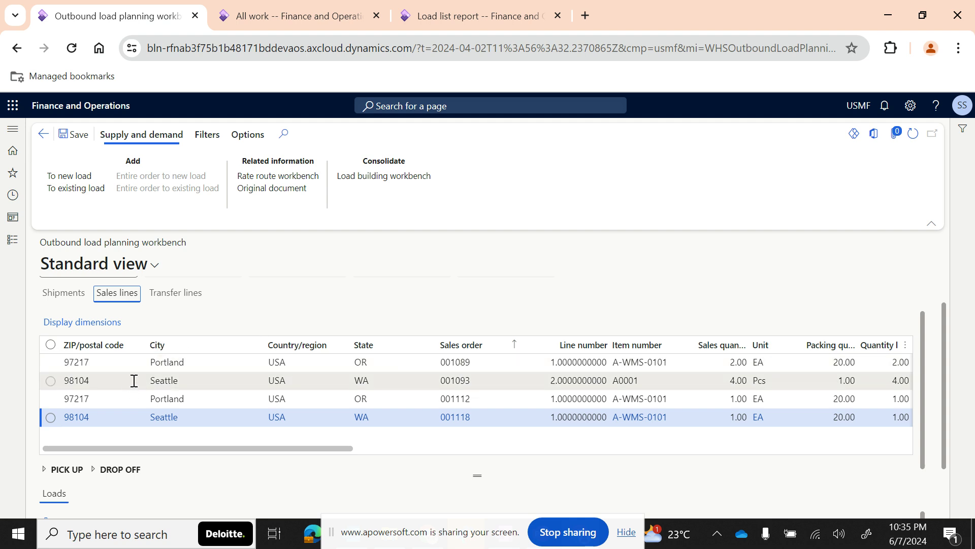
{"action": "left_click", "coordinate": [162, 299]}
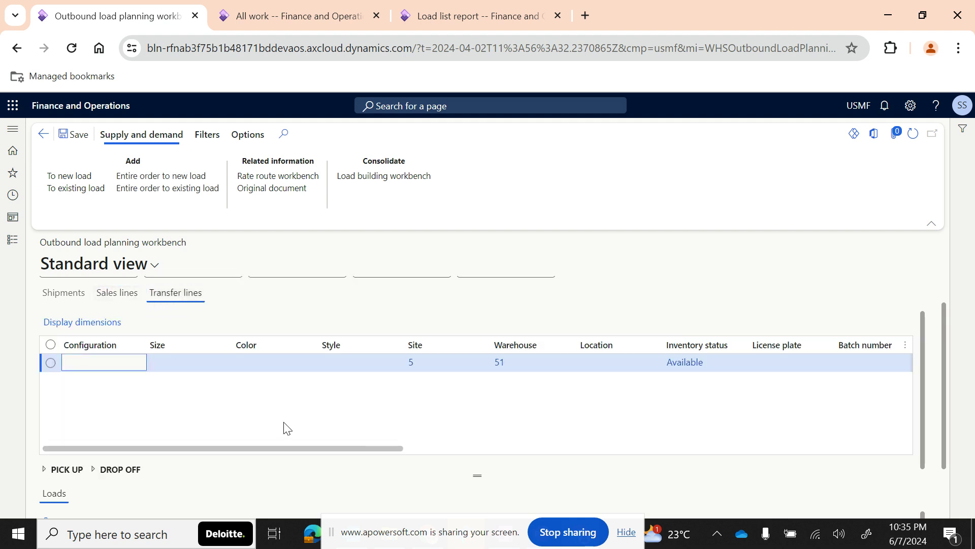
{"action": "left_click", "coordinate": [110, 299]}
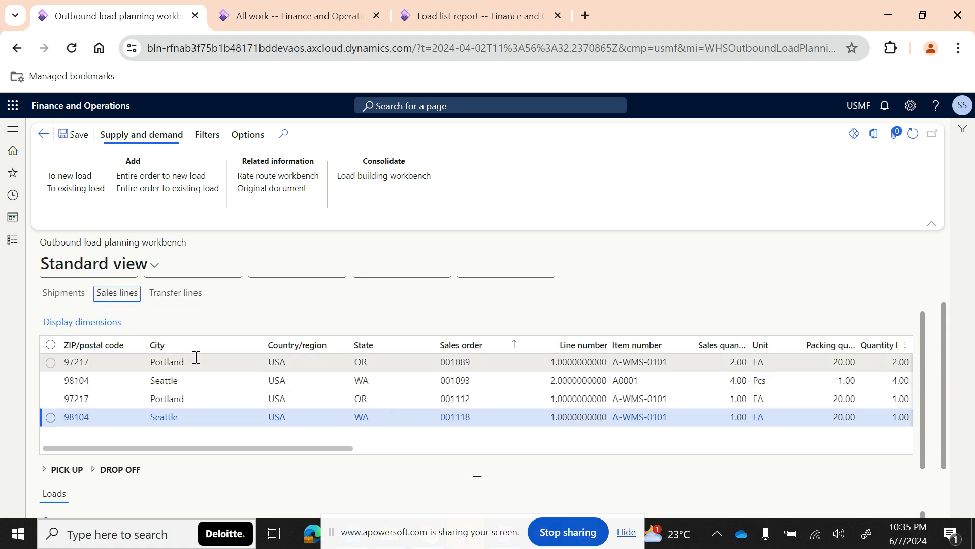
Look through the existing outbound loads below the sales lines and select load USMF-000266.
{"action": "scroll", "coordinate": [939, 415], "scroll_direction": "down", "scroll_amount": 1}
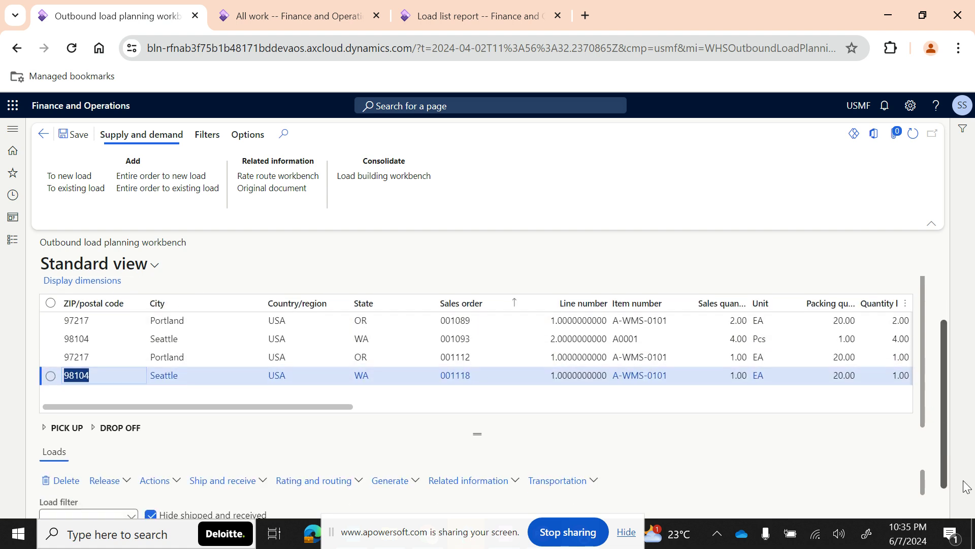
{"action": "left_click_drag", "start_coordinate": [924, 463], "coordinate": [527, 483]}
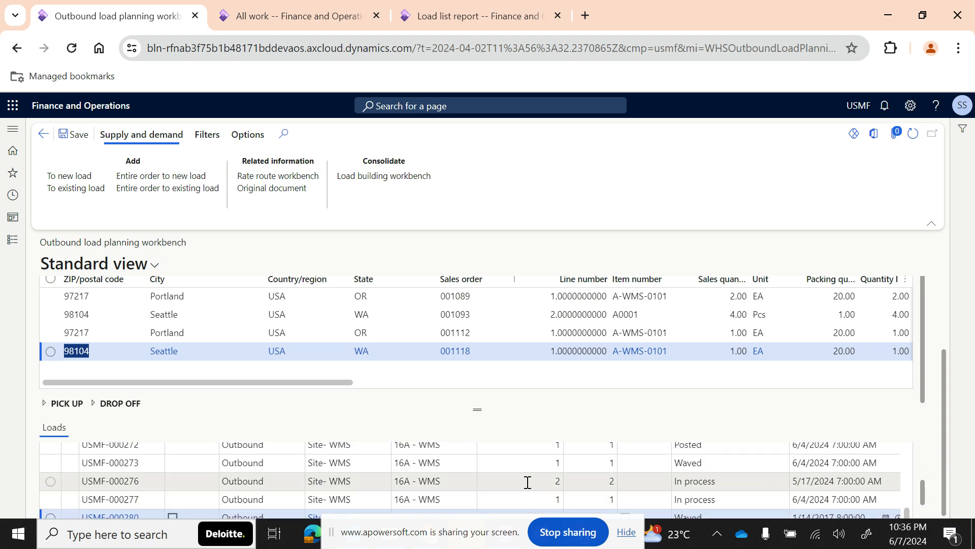
{"action": "scroll", "coordinate": [132, 478], "scroll_direction": "up", "scroll_amount": 1}
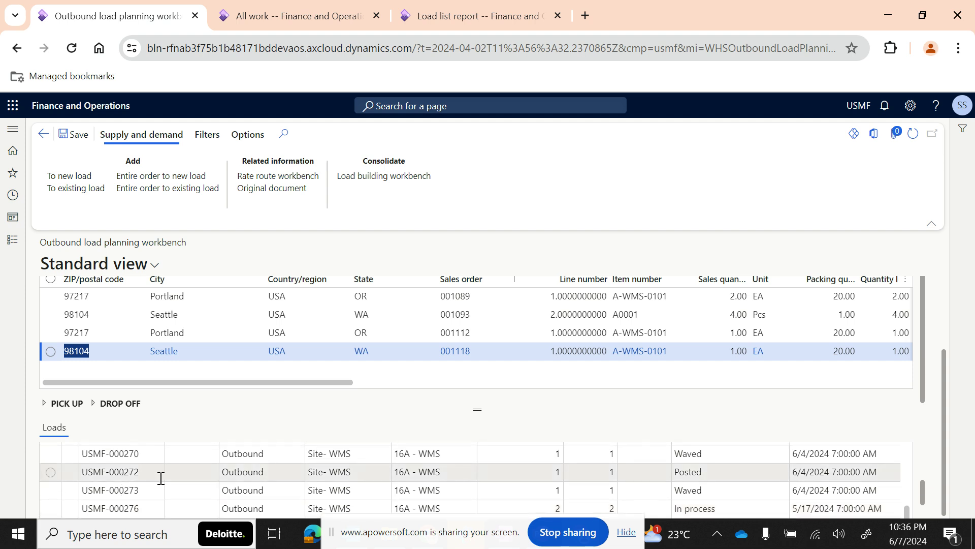
{"action": "scroll", "coordinate": [125, 487], "scroll_direction": "down", "scroll_amount": 2}
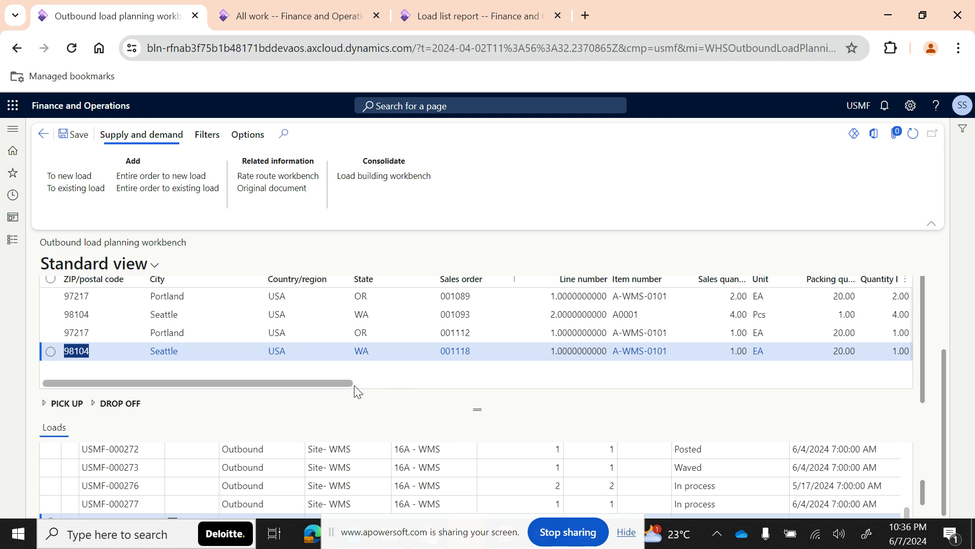
{"action": "scroll", "coordinate": [373, 471], "scroll_direction": "up", "scroll_amount": 5}
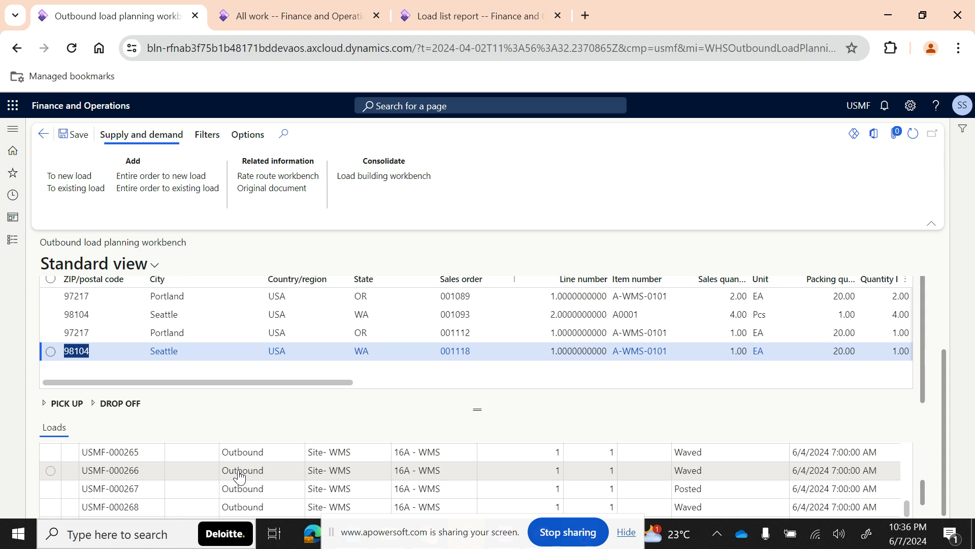
{"action": "left_click", "coordinate": [49, 472]}
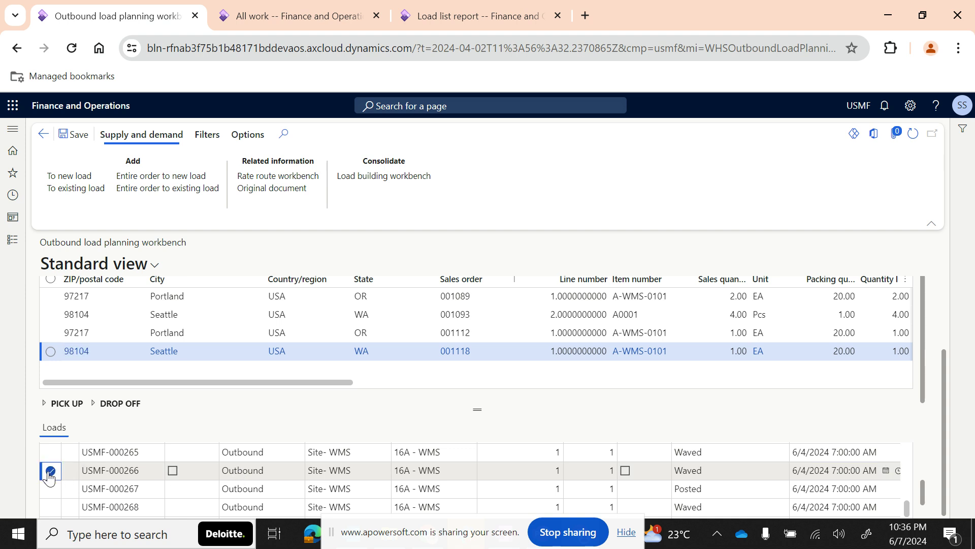
{"action": "left_click", "coordinate": [126, 468]}
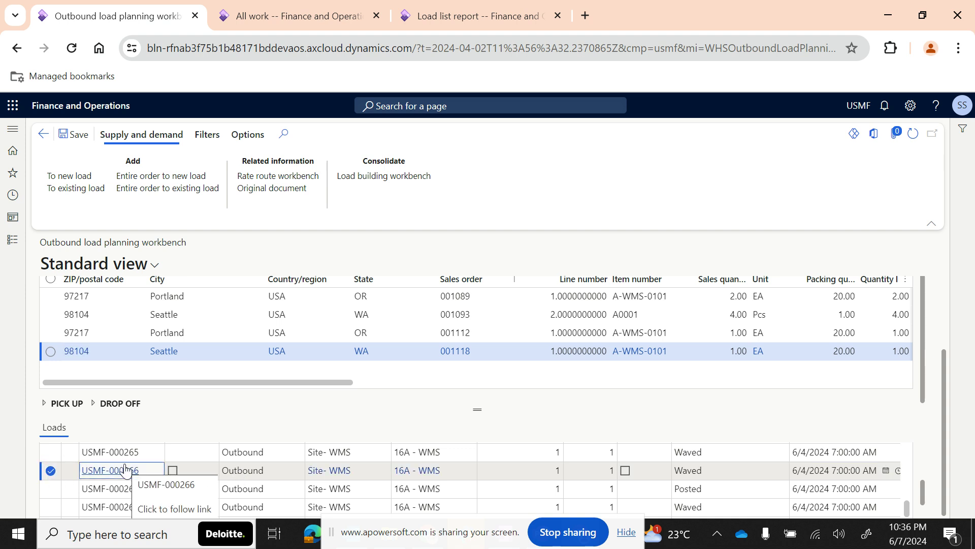
Add the Seattle sales line for item A-WMS-0101 to a new load with the 20' Container template, checking the Weight and Volume details.
{"action": "left_click", "coordinate": [51, 351]}
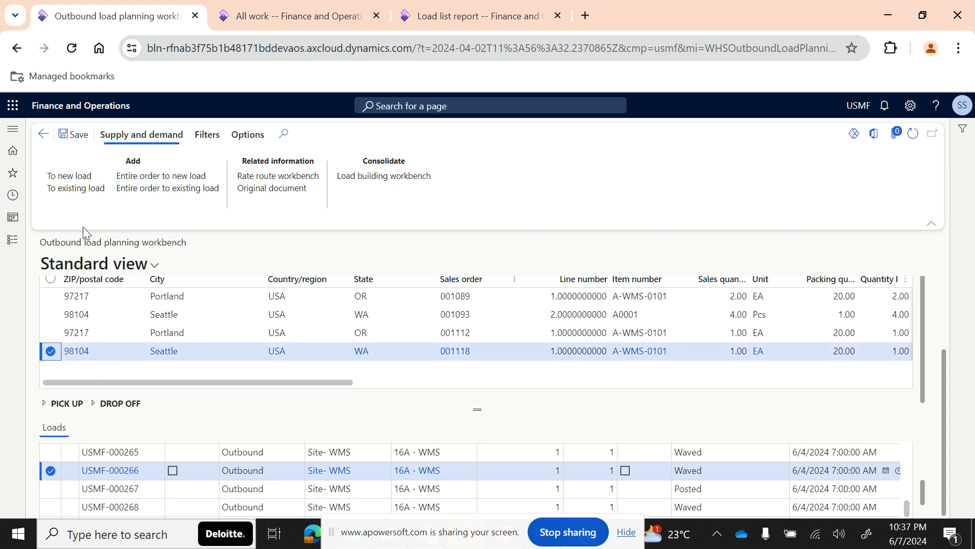
{"action": "left_click", "coordinate": [68, 178]}
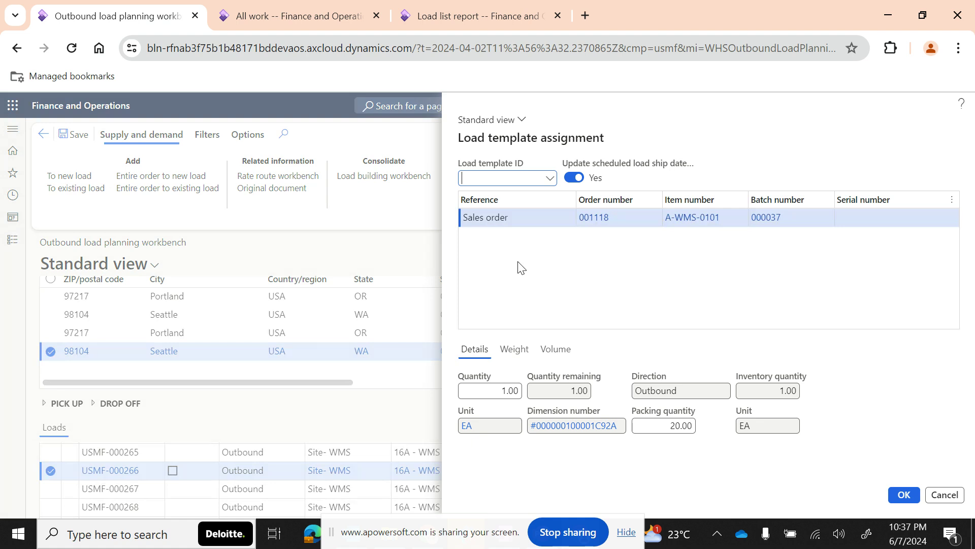
{"action": "left_click", "coordinate": [548, 182]}
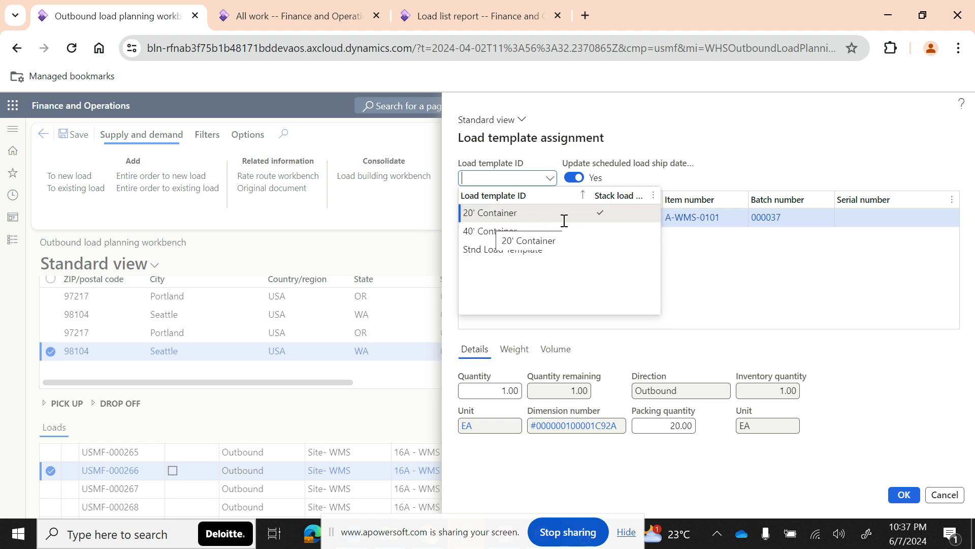
{"action": "left_click", "coordinate": [498, 213]}
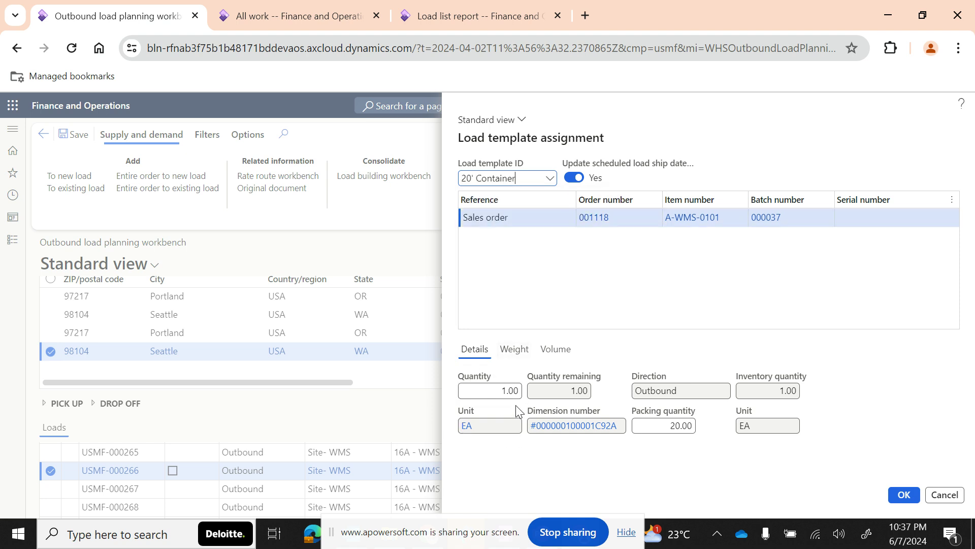
{"action": "left_click", "coordinate": [513, 354]}
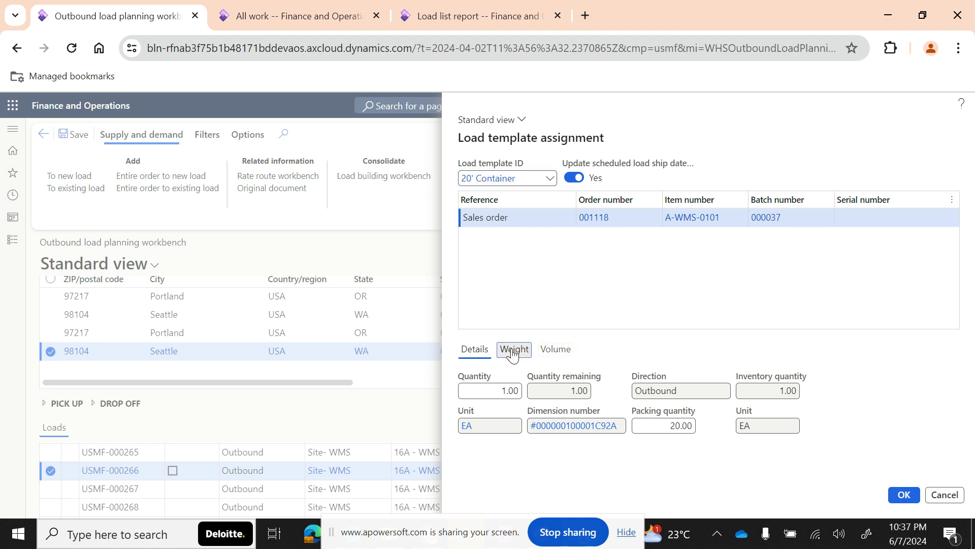
{"action": "left_click", "coordinate": [553, 353]}
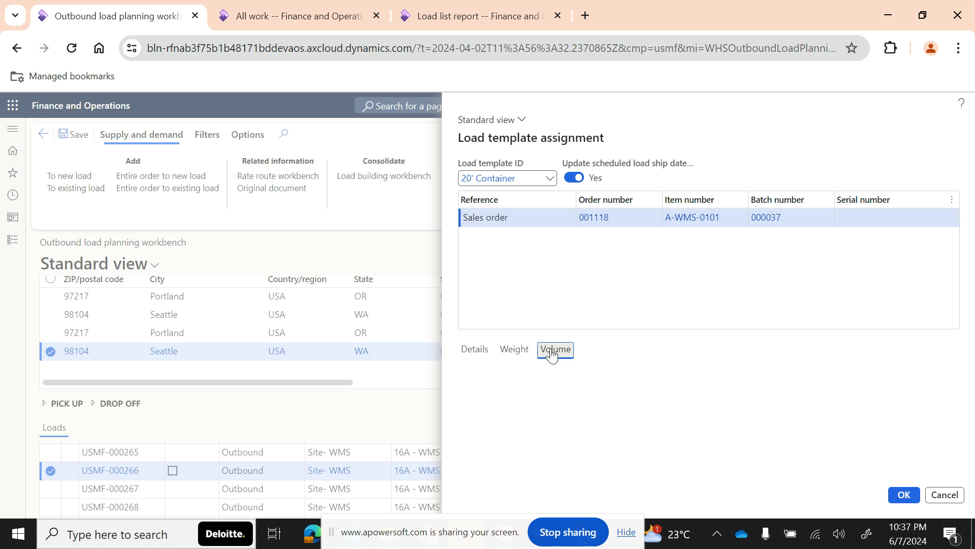
{"action": "left_click", "coordinate": [475, 353]}
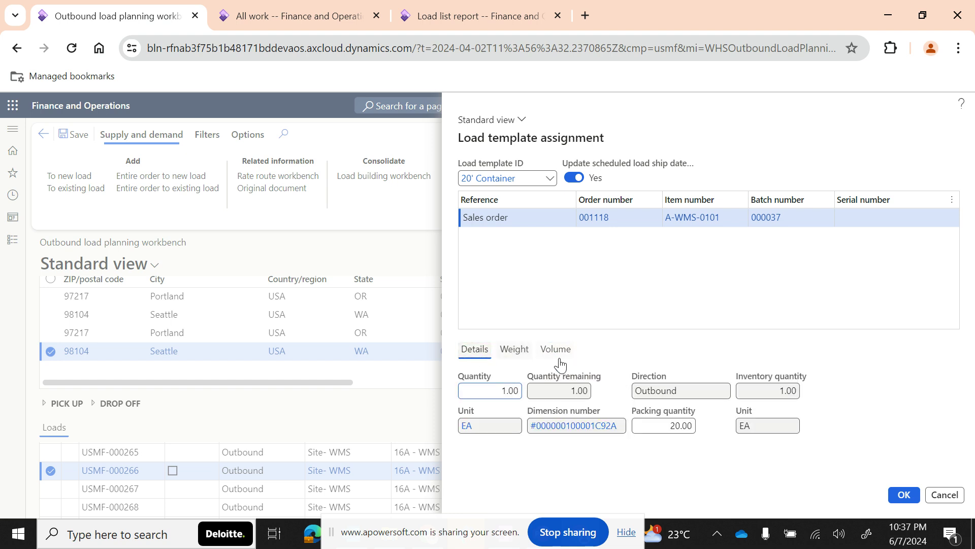
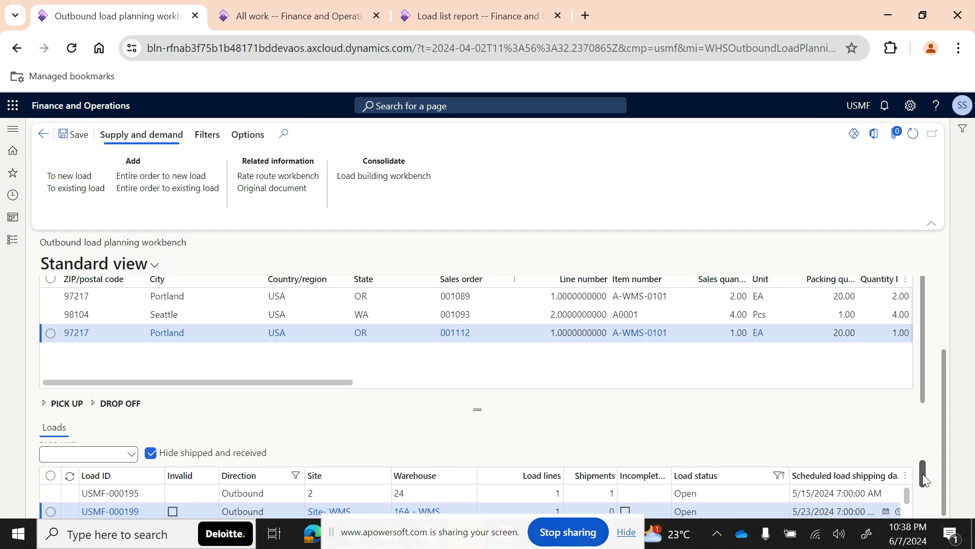
Look through the open, posted and waved outbound loads below the sales lines.
{"action": "scroll", "coordinate": [484, 497], "scroll_direction": "down", "scroll_amount": 2}
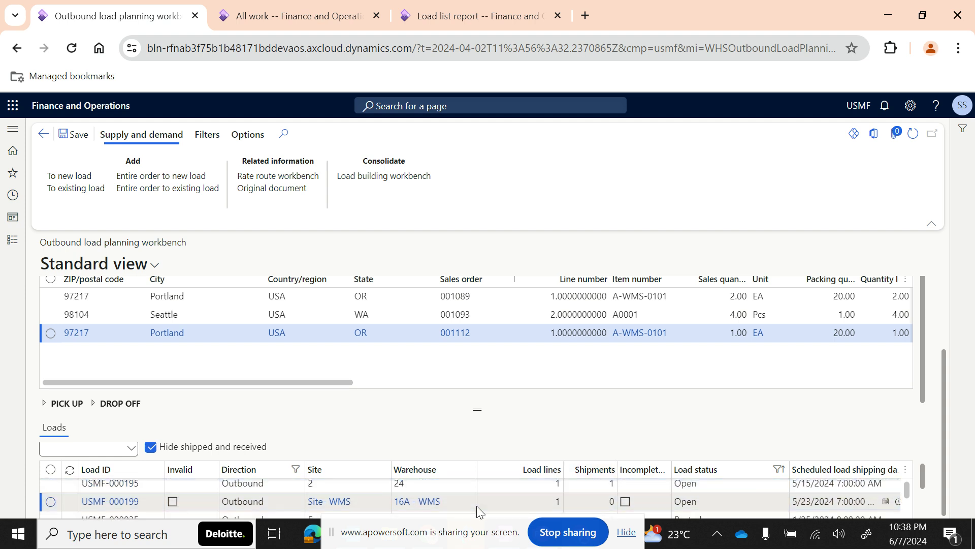
{"action": "scroll", "coordinate": [883, 479], "scroll_direction": "up", "scroll_amount": 1}
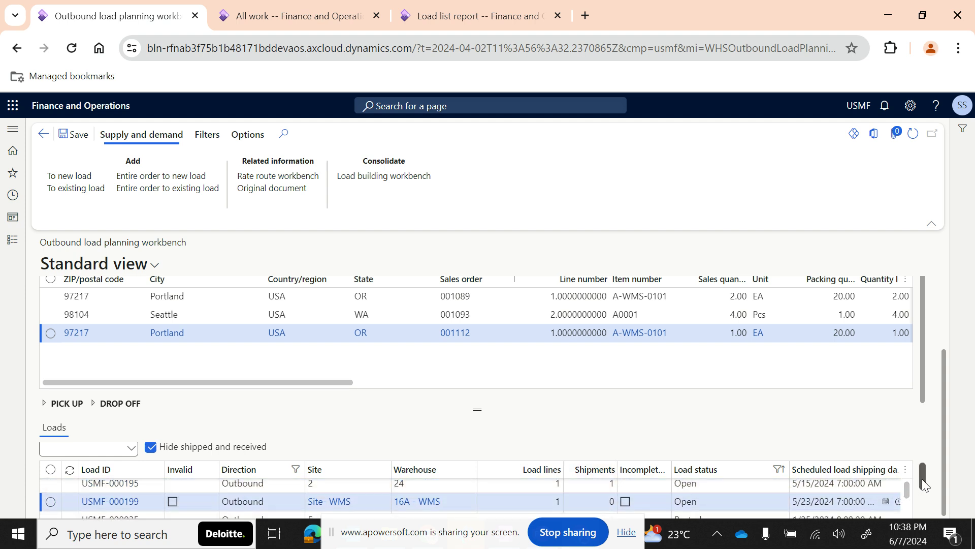
{"action": "left_click_drag", "start_coordinate": [922, 478], "coordinate": [922, 506]}
{"action": "scroll", "coordinate": [576, 467], "scroll_direction": "down", "scroll_amount": 5}
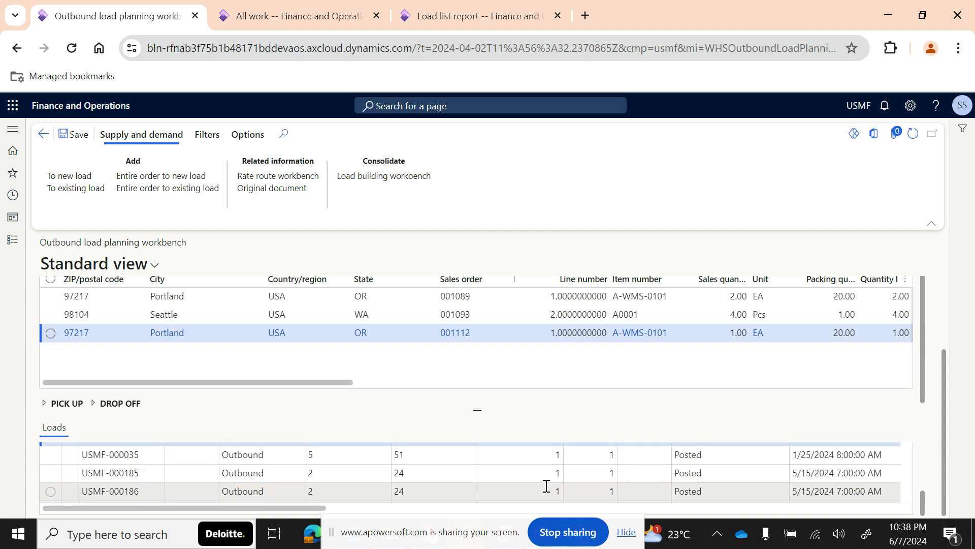
{"action": "scroll", "coordinate": [546, 485], "scroll_direction": "up", "scroll_amount": 5}
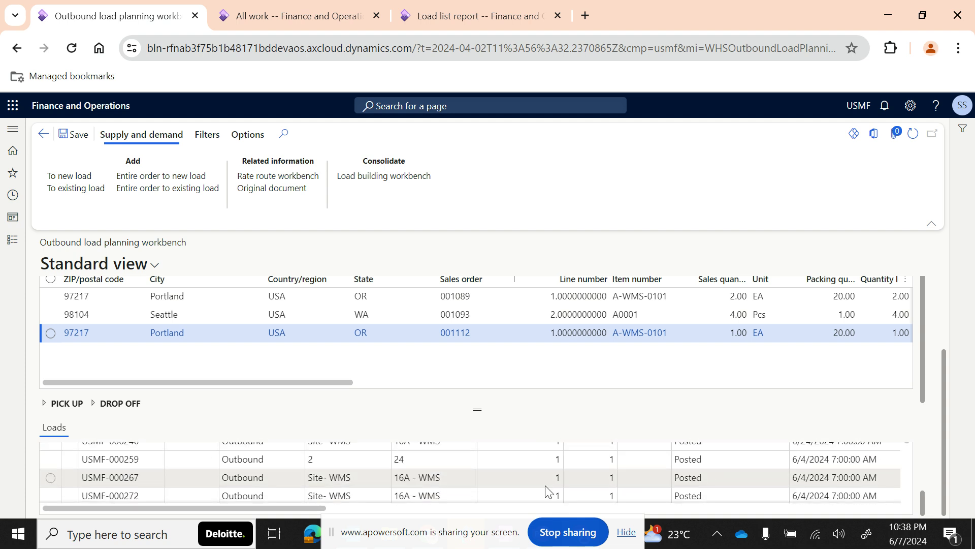
{"action": "scroll", "coordinate": [558, 485], "scroll_direction": "up", "scroll_amount": 2}
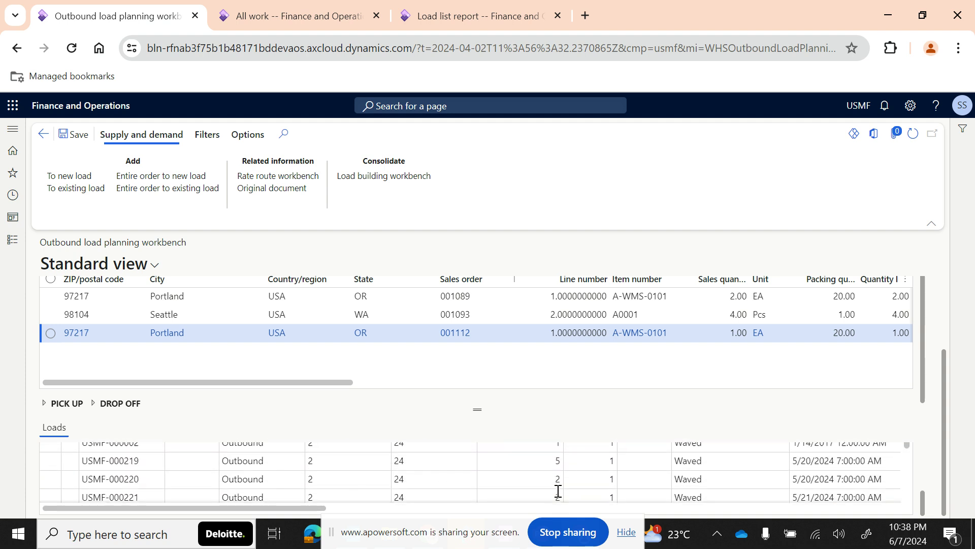
Try to add the last Portland sales line to existing load USMF-000220 with the 20' Container template, and dismiss the error message.
{"action": "left_click", "coordinate": [523, 482]}
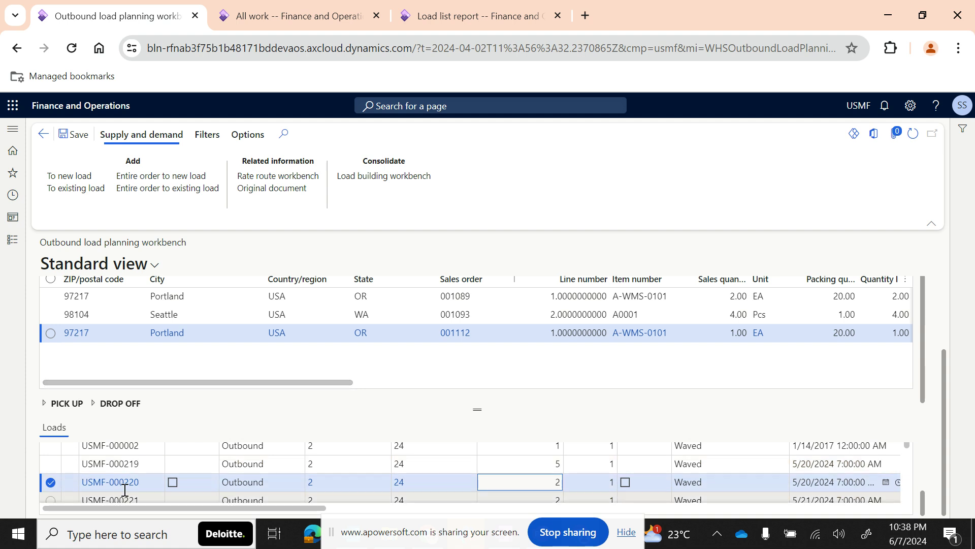
{"action": "left_click", "coordinate": [51, 332]}
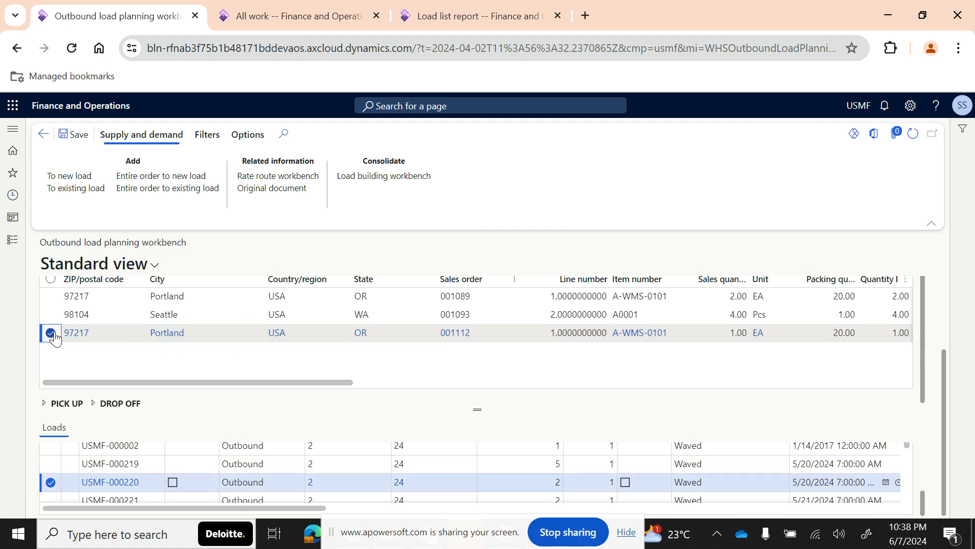
{"action": "left_click", "coordinate": [74, 189]}
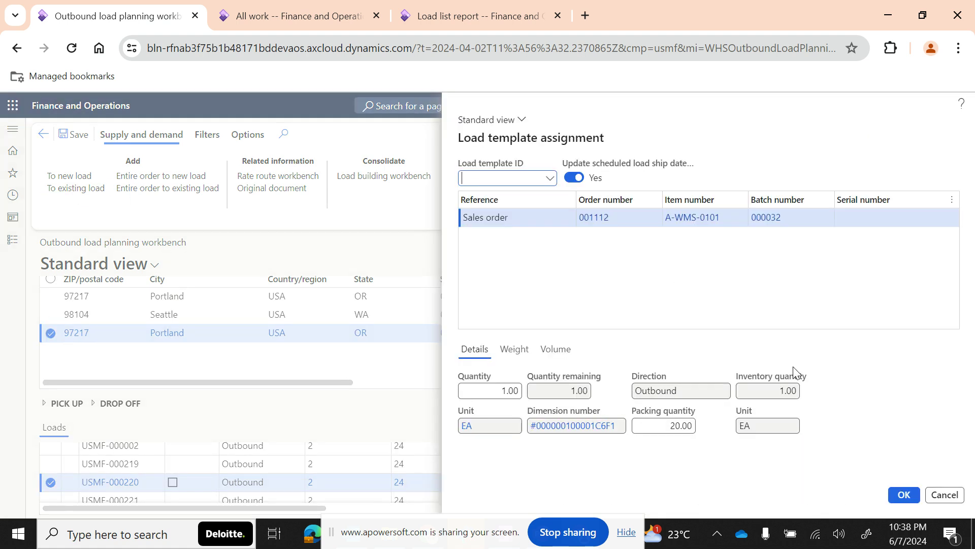
{"action": "left_click", "coordinate": [553, 184]}
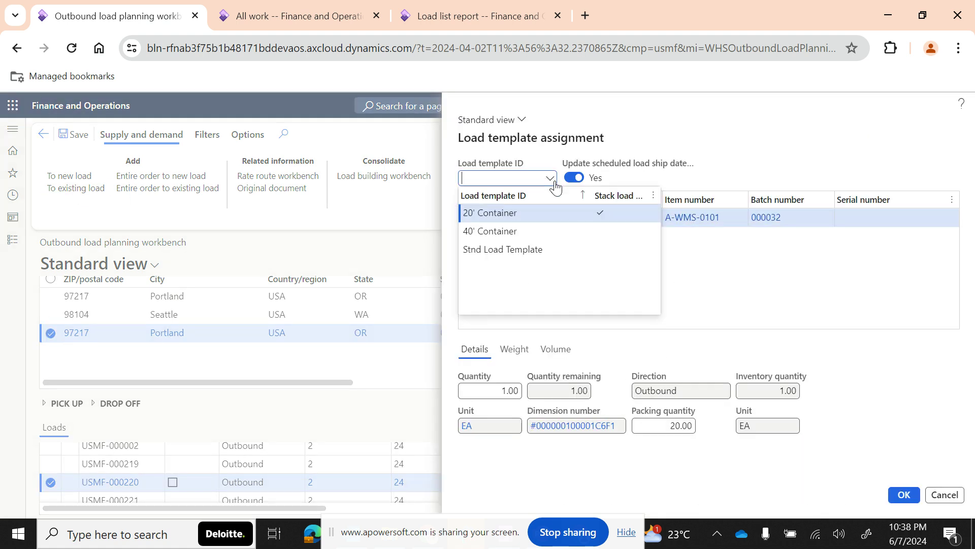
{"action": "left_click", "coordinate": [470, 212]}
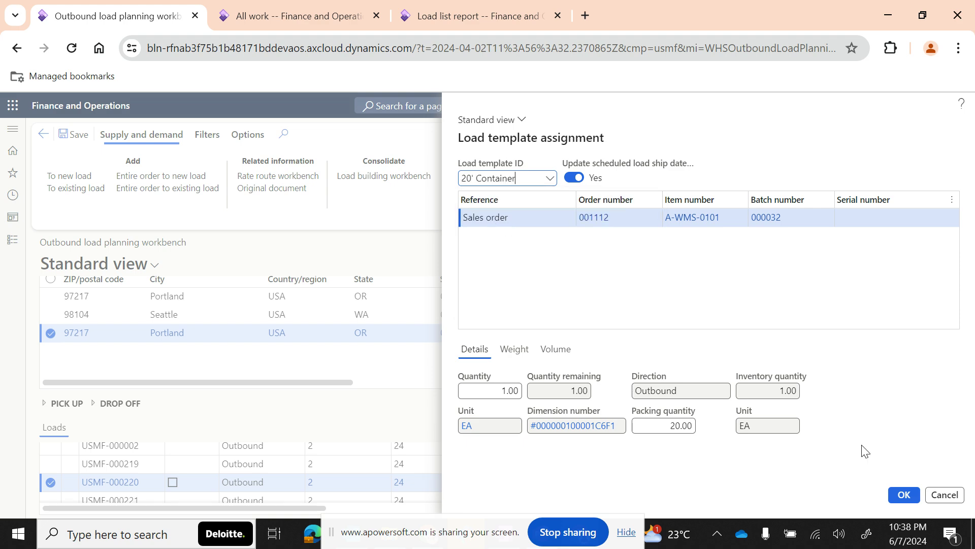
{"action": "left_click", "coordinate": [904, 494]}
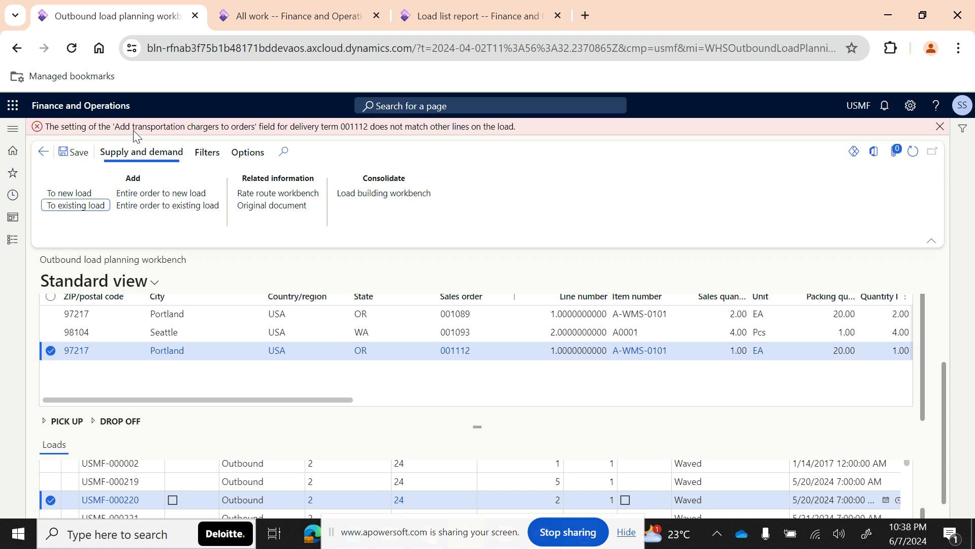
{"action": "left_click_drag", "start_coordinate": [134, 133], "coordinate": [234, 136]}
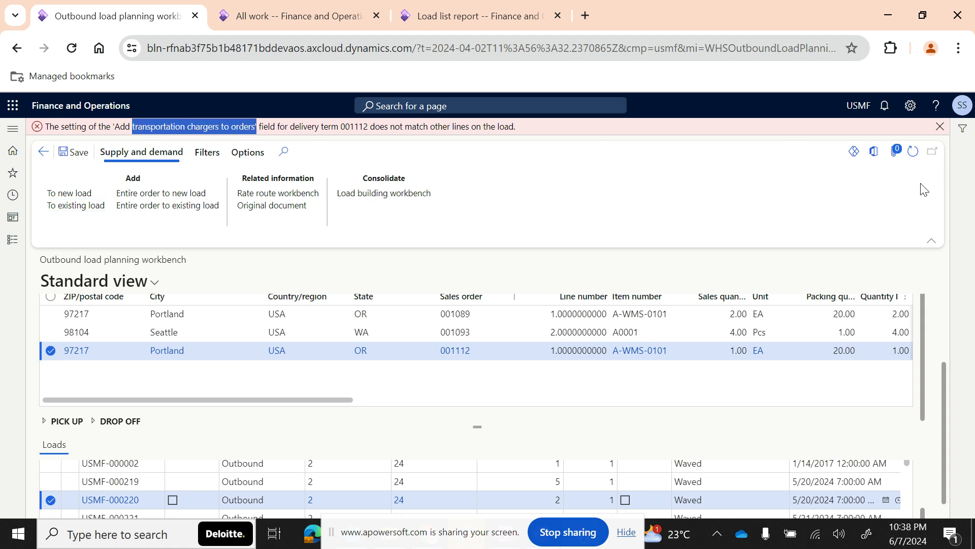
{"action": "left_click", "coordinate": [940, 133]}
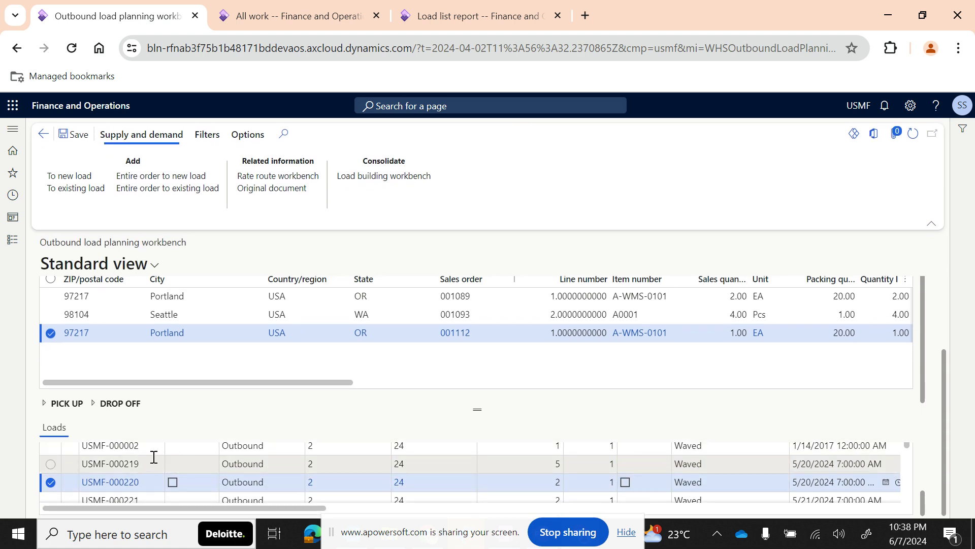
Add the last Portland sales line to existing load USMF-000221 with the 40' Container template, and check that load's line count.
{"action": "scroll", "coordinate": [154, 456], "scroll_direction": "down", "scroll_amount": 1}
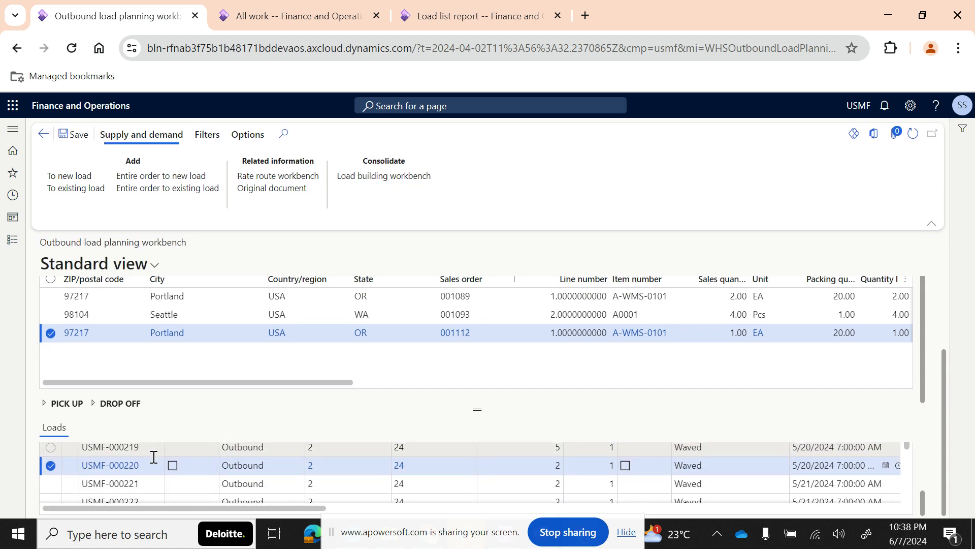
{"action": "left_click", "coordinate": [196, 478]}
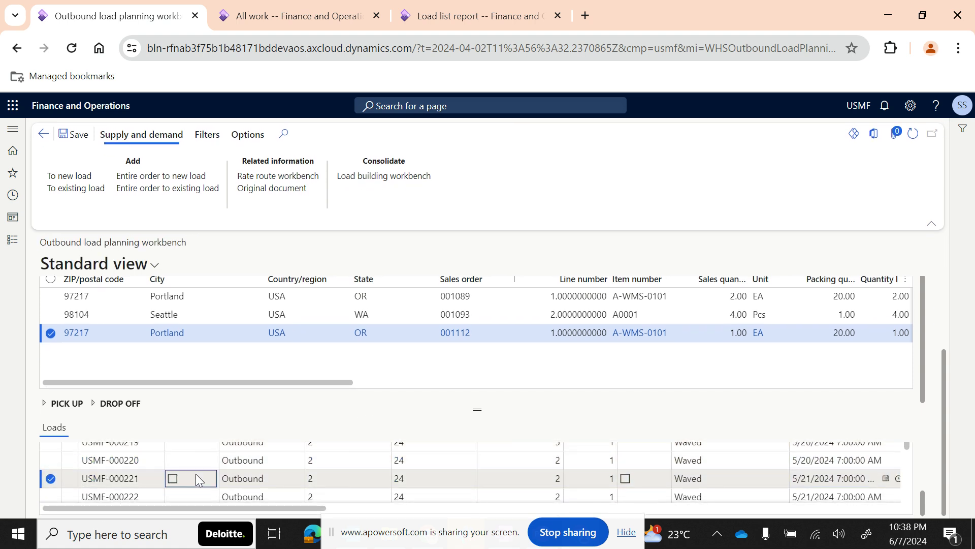
{"action": "left_click", "coordinate": [99, 190]}
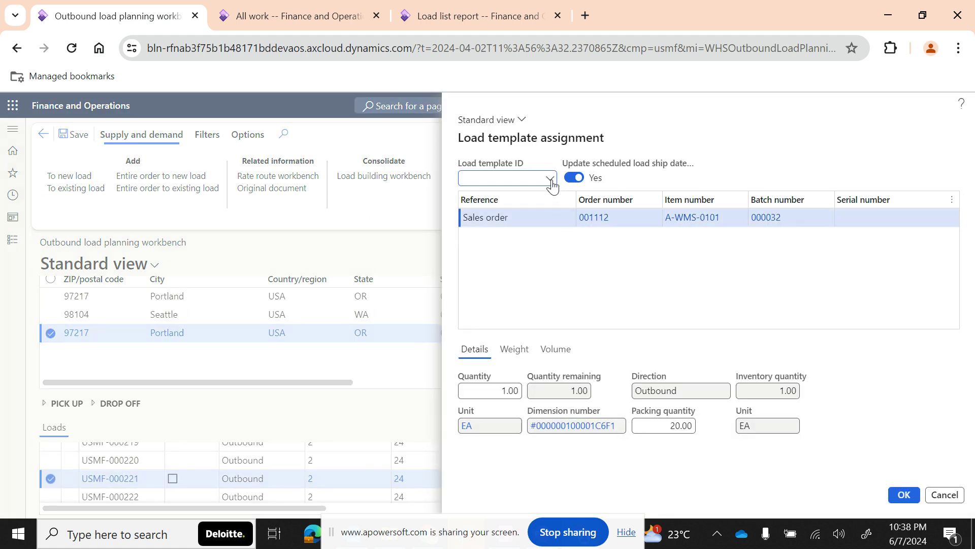
{"action": "left_click", "coordinate": [550, 178]}
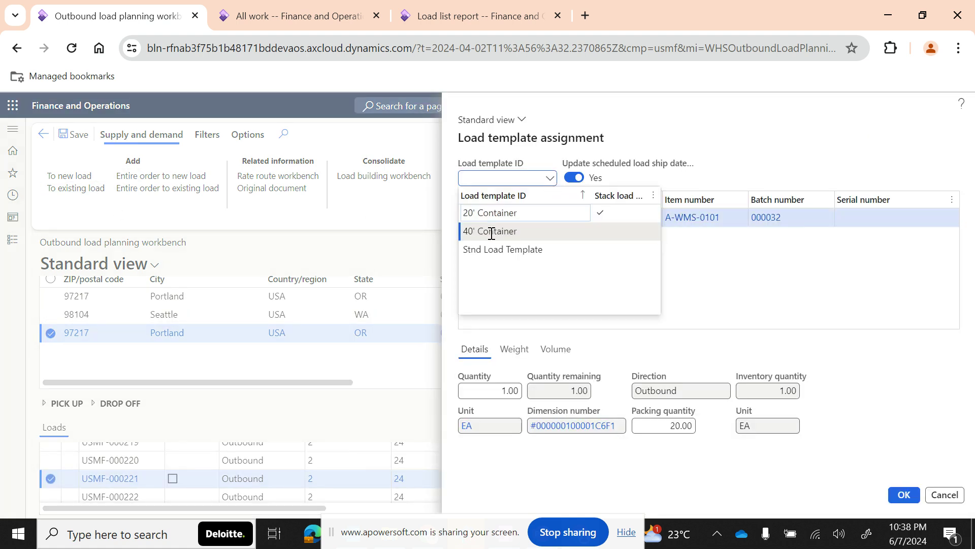
{"action": "left_click", "coordinate": [904, 495]}
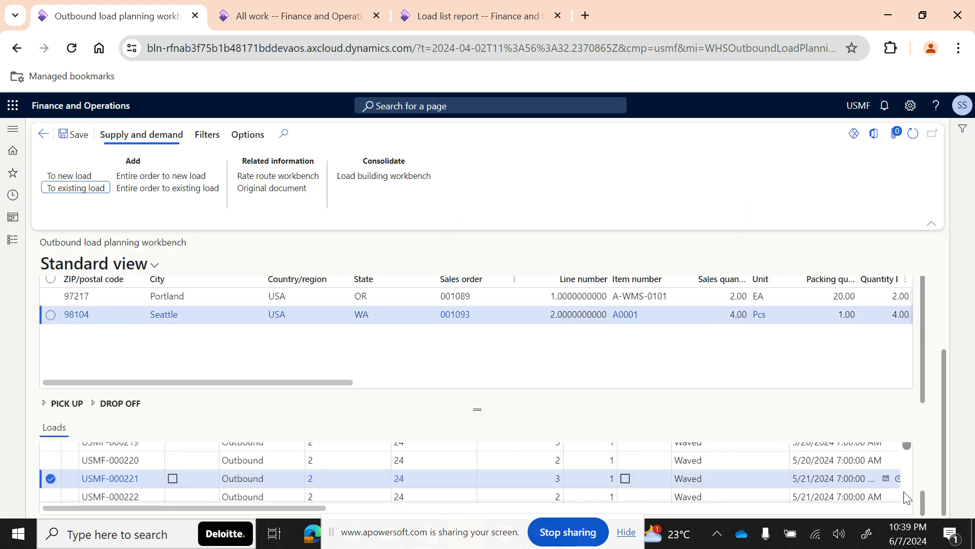
{"action": "left_click", "coordinate": [528, 479]}
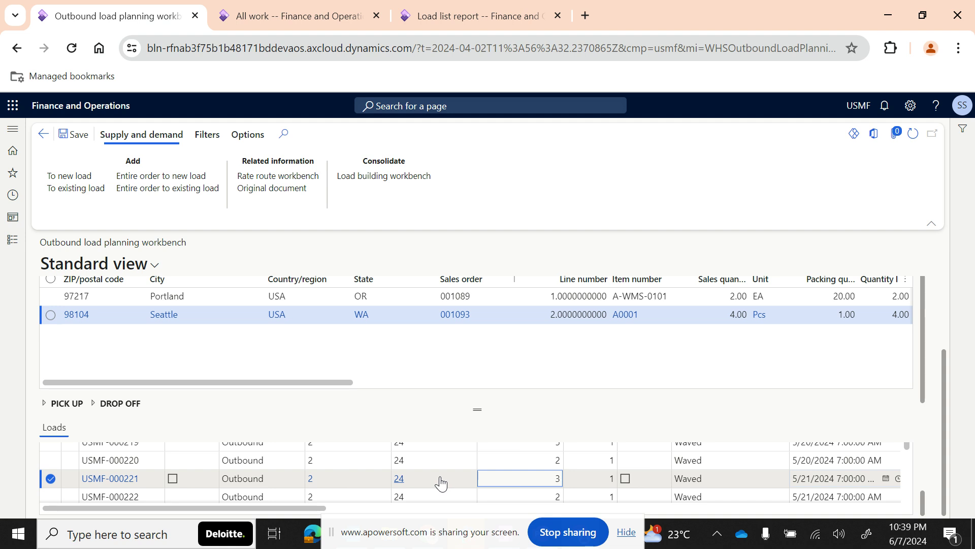
{"action": "mouse_move", "coordinate": [441, 483]}
Open the Route plans in the routing setup of the Transportation management module.
{"action": "left_click", "coordinate": [5, 242]}
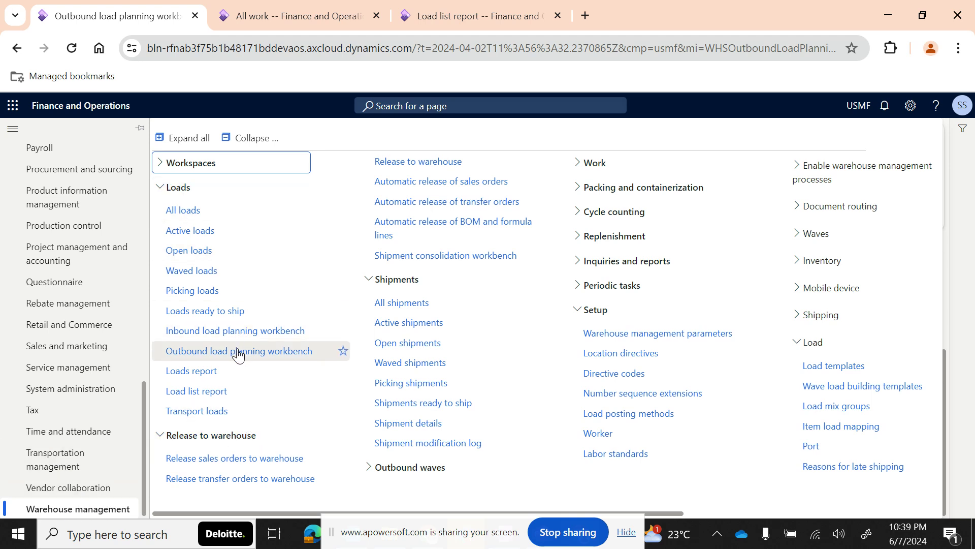
{"action": "left_click", "coordinate": [57, 458]}
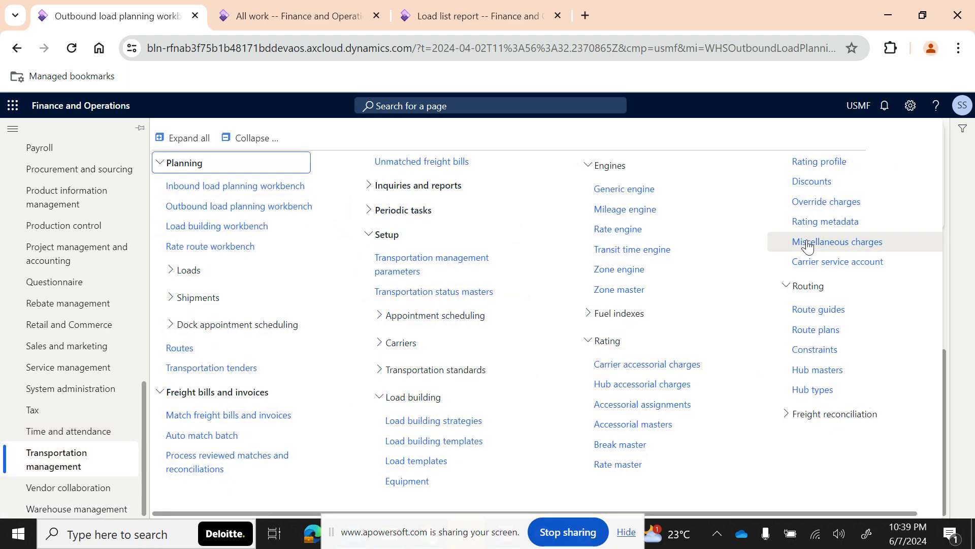
{"action": "left_click", "coordinate": [815, 330]}
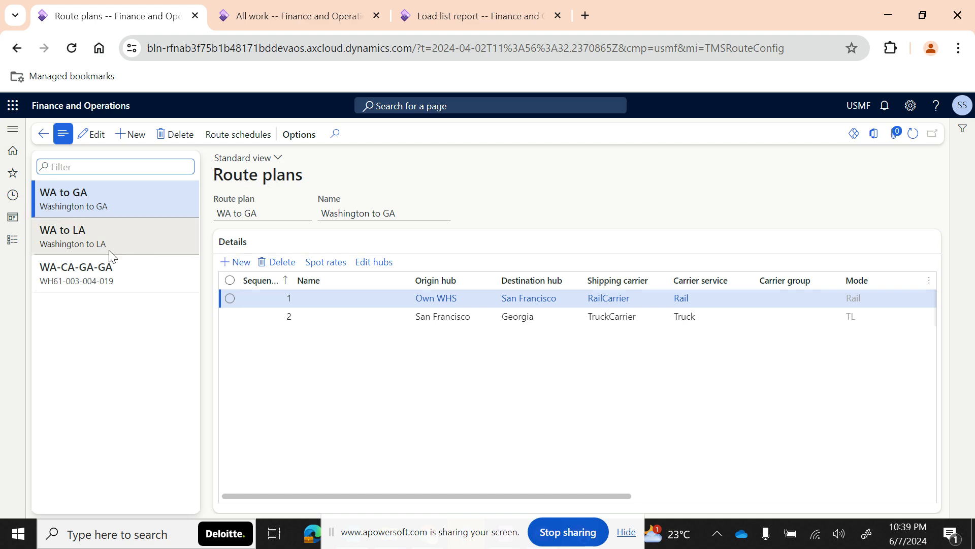
Open the Route guides and review the WA to GA guide from its accounts and origin down to the resulting route plan.
{"action": "left_click", "coordinate": [12, 240]}
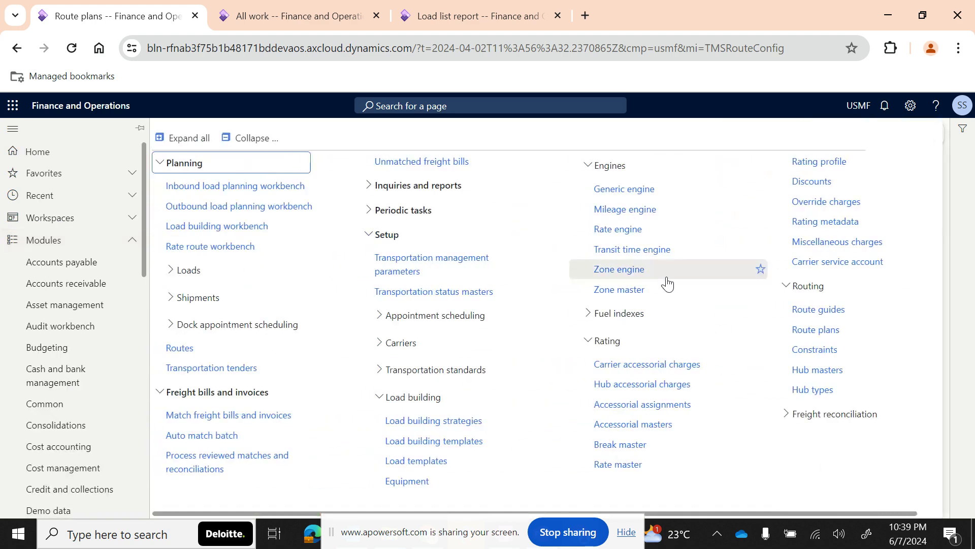
{"action": "left_click", "coordinate": [829, 306]}
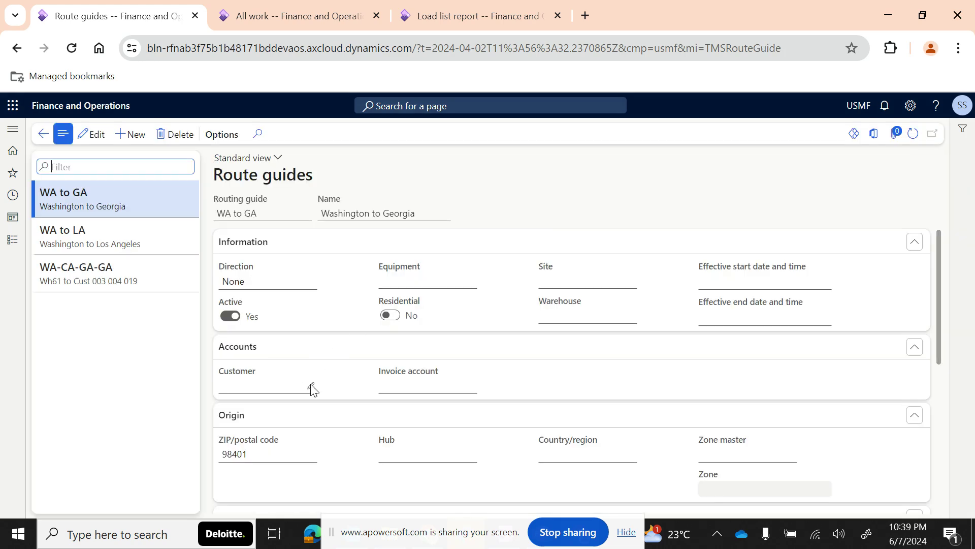
{"action": "scroll", "coordinate": [354, 391], "scroll_direction": "down", "scroll_amount": 6}
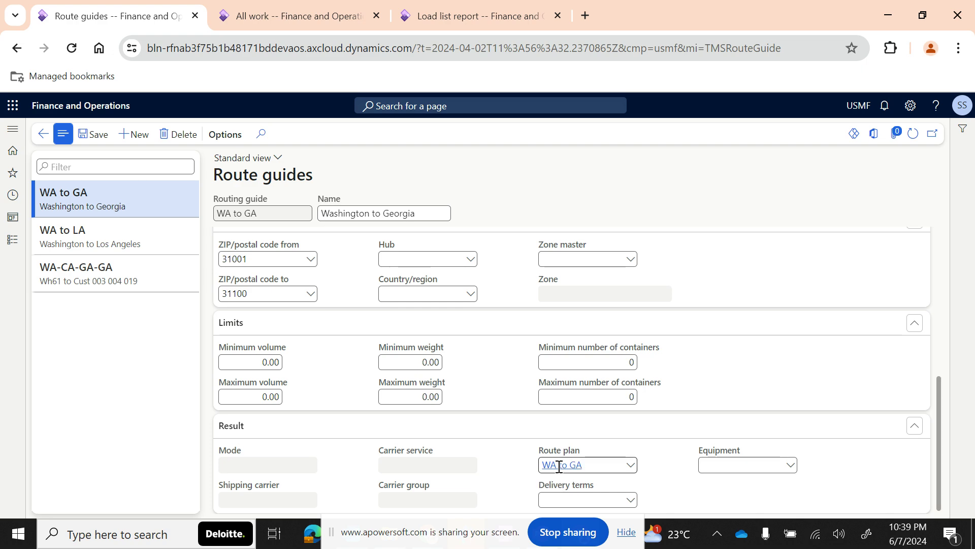
{"action": "scroll", "coordinate": [315, 380], "scroll_direction": "up", "scroll_amount": 8}
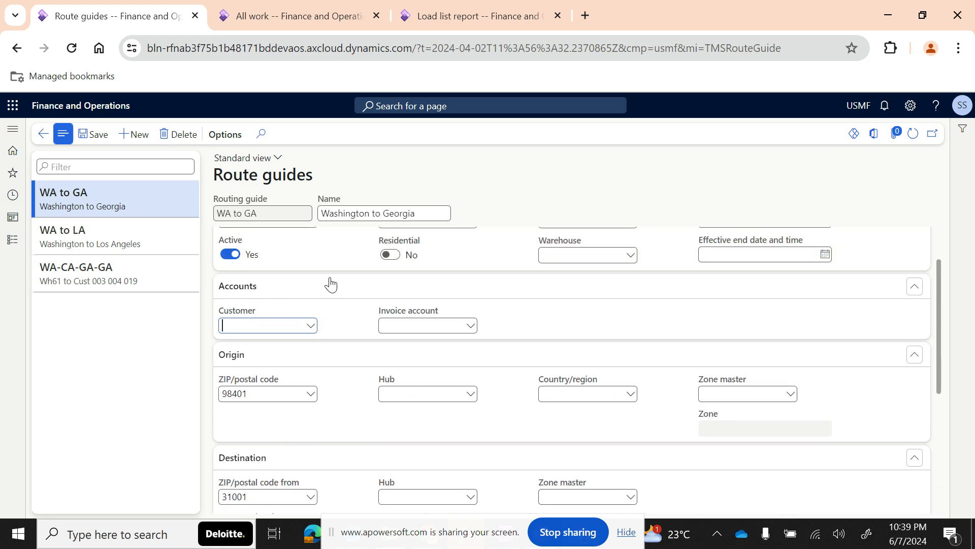
Open the Outbound load planning workbench from the Warehouse management module and show its sales lines.
{"action": "left_click", "coordinate": [9, 246]}
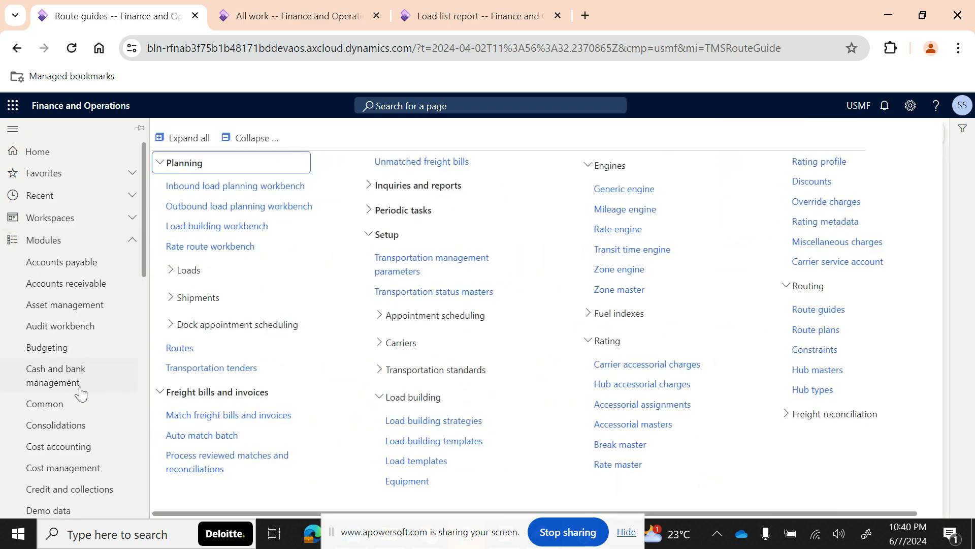
{"action": "scroll", "coordinate": [82, 393], "scroll_direction": "down", "scroll_amount": 8}
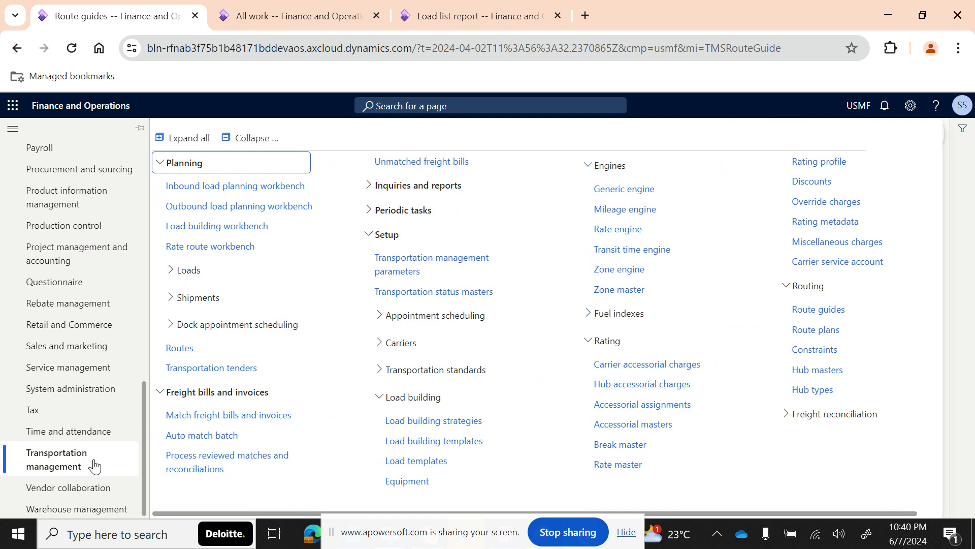
{"action": "left_click", "coordinate": [79, 508]}
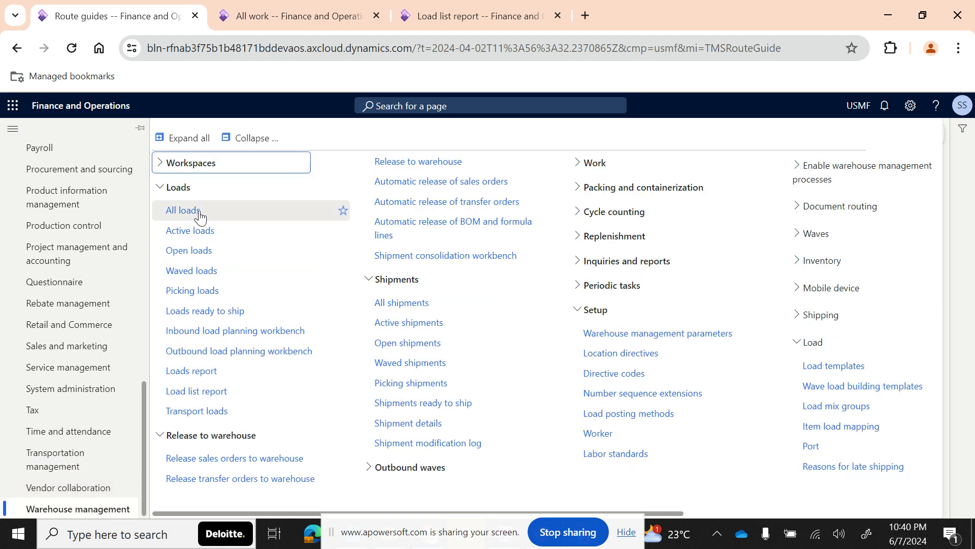
{"action": "left_click", "coordinate": [237, 352]}
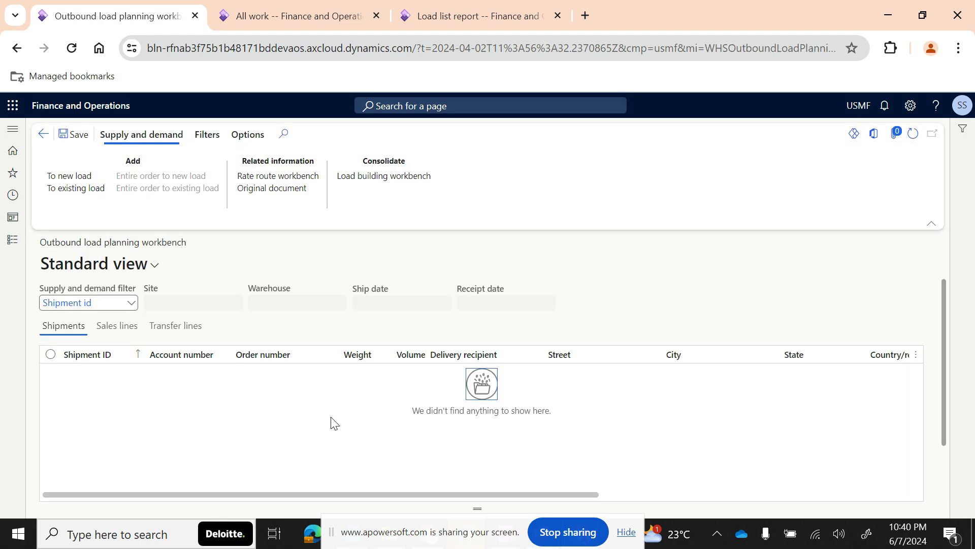
{"action": "left_click", "coordinate": [116, 326]}
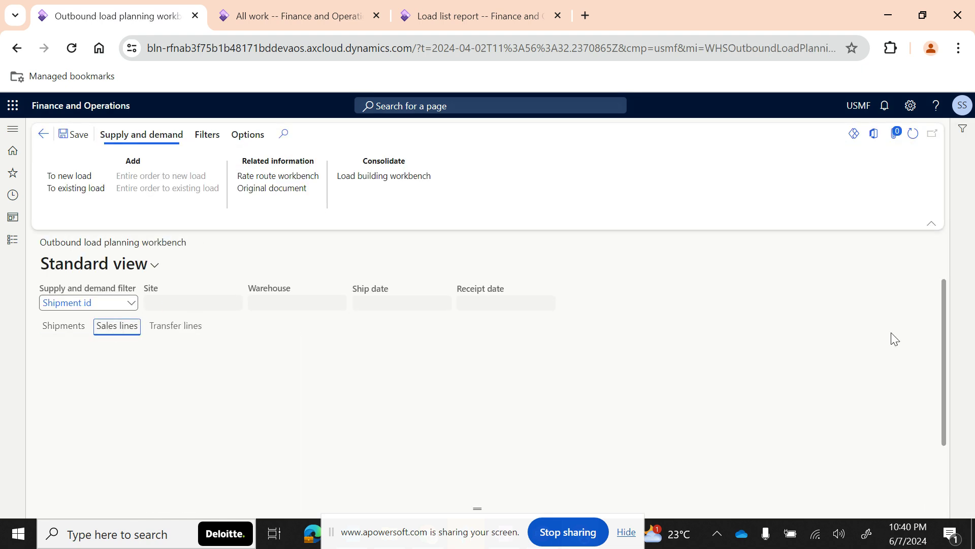
Find outbound load USMF-000221 in the workbench's loads list and open its load details.
{"action": "scroll", "coordinate": [945, 367], "scroll_direction": "down", "scroll_amount": 2}
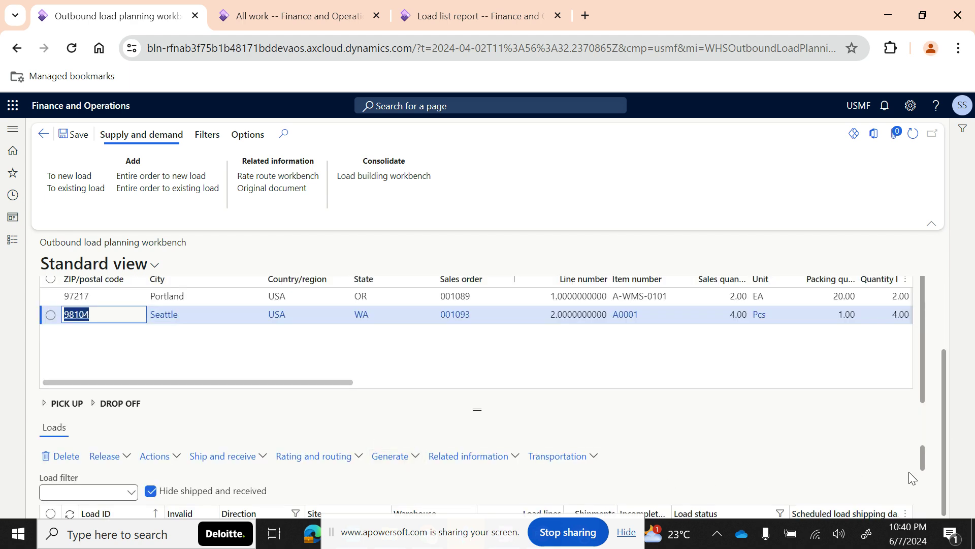
{"action": "scroll", "coordinate": [913, 478], "scroll_direction": "down", "scroll_amount": 3}
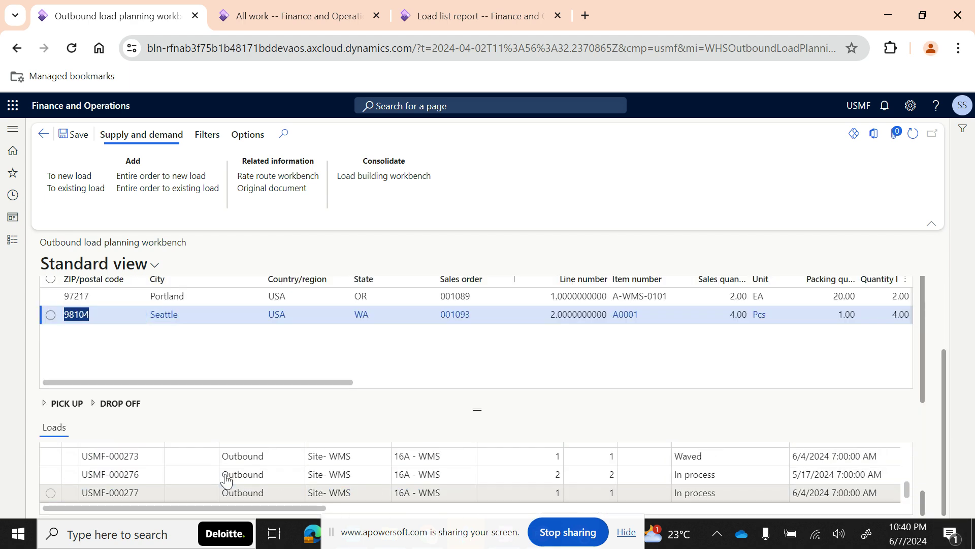
{"action": "scroll", "coordinate": [226, 480], "scroll_direction": "up", "scroll_amount": 4}
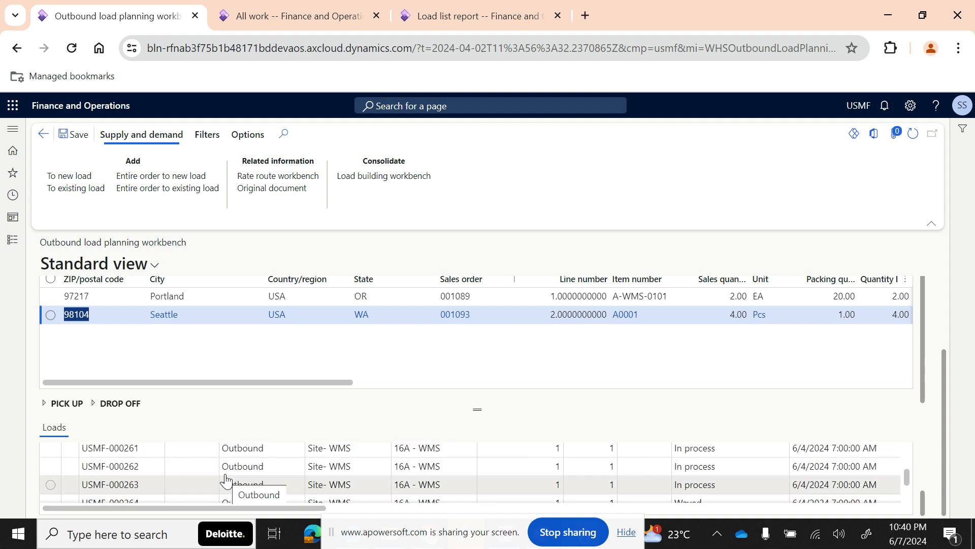
{"action": "scroll", "coordinate": [226, 481], "scroll_direction": "up", "scroll_amount": 8}
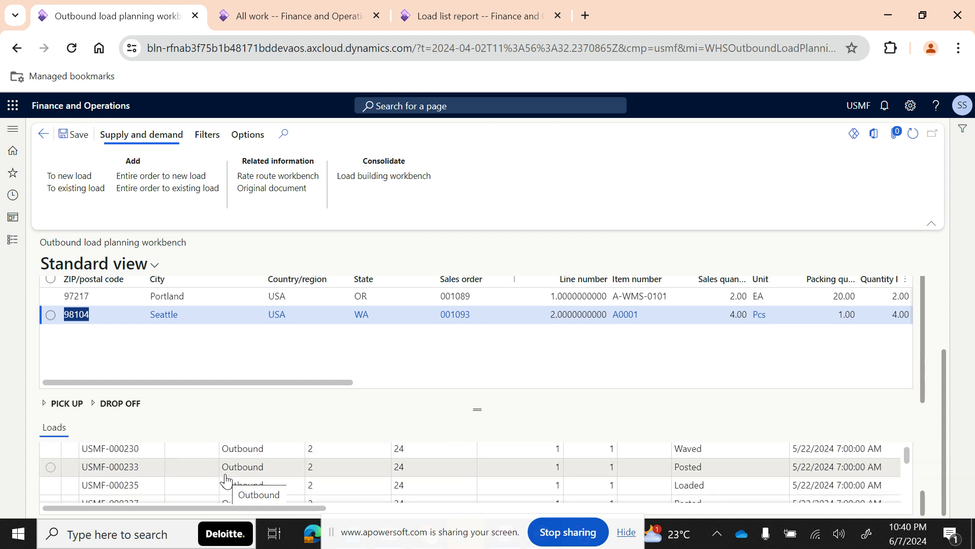
{"action": "scroll", "coordinate": [226, 480], "scroll_direction": "up", "scroll_amount": 5}
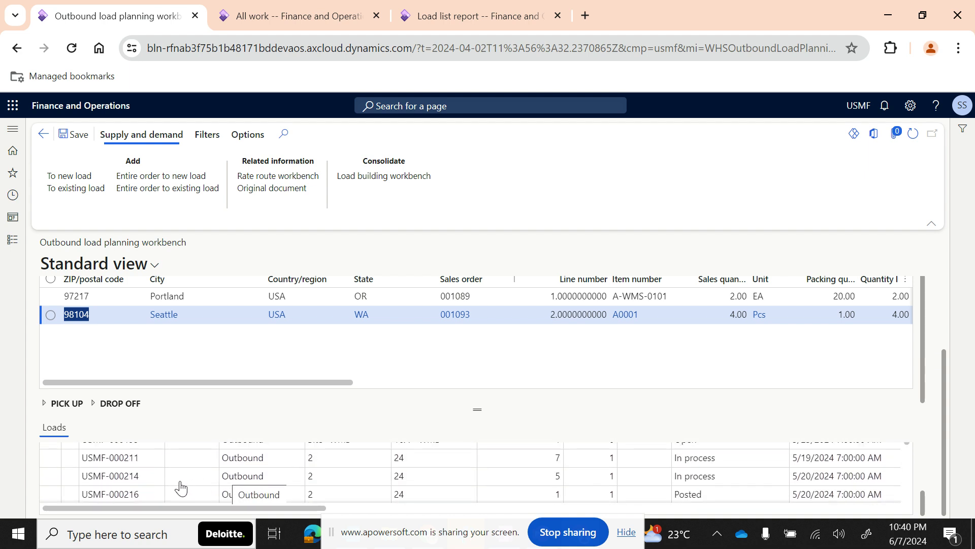
{"action": "scroll", "coordinate": [180, 487], "scroll_direction": "down", "scroll_amount": 2}
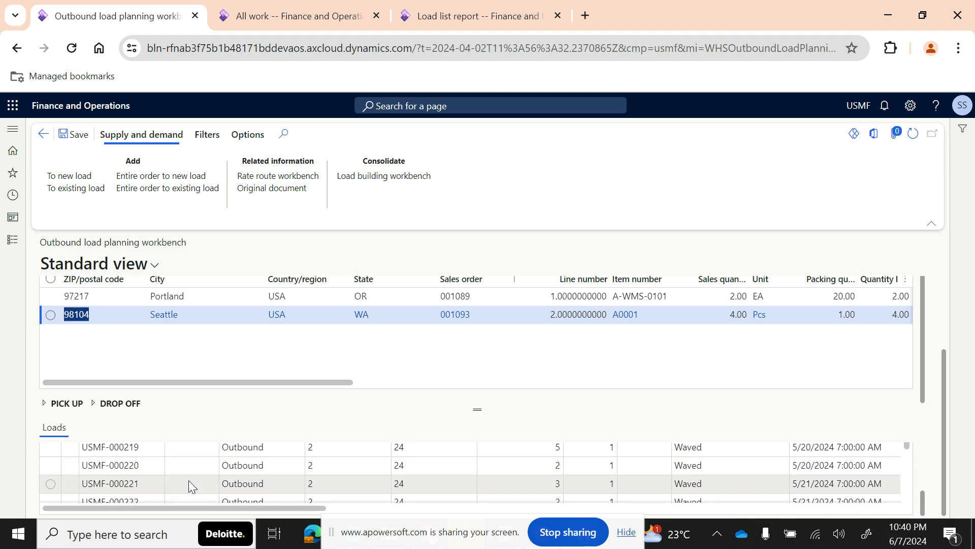
{"action": "left_click", "coordinate": [188, 481]}
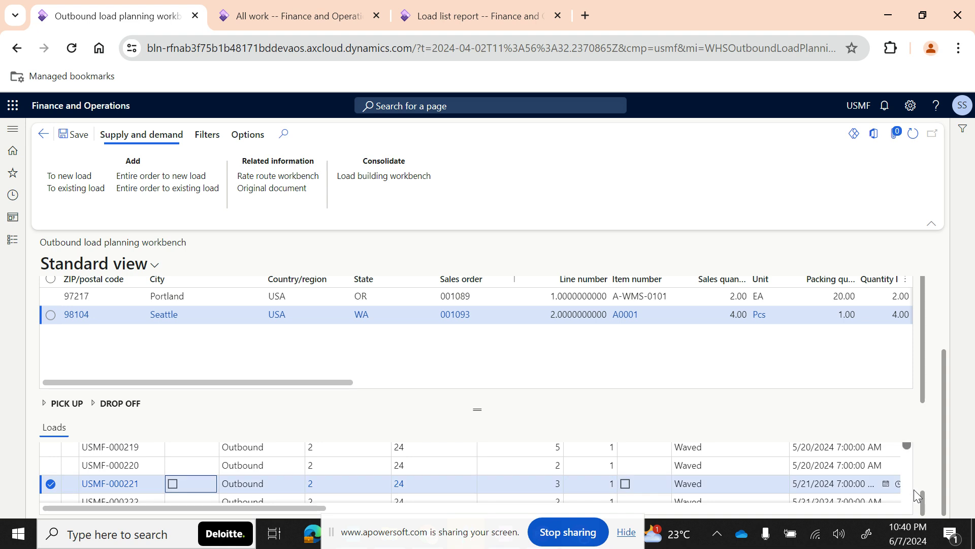
{"action": "left_click_drag", "start_coordinate": [925, 494], "coordinate": [930, 474]}
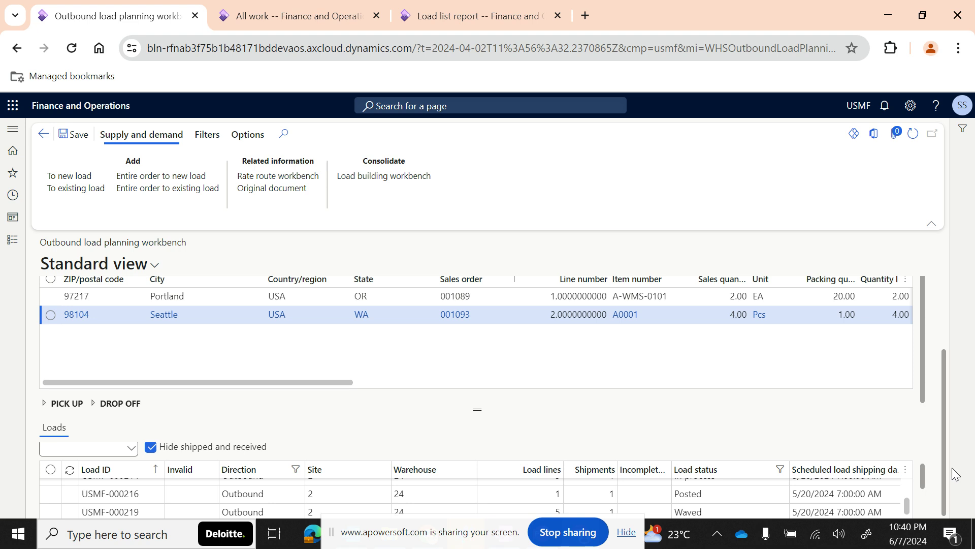
{"action": "left_click_drag", "start_coordinate": [925, 477], "coordinate": [931, 507]}
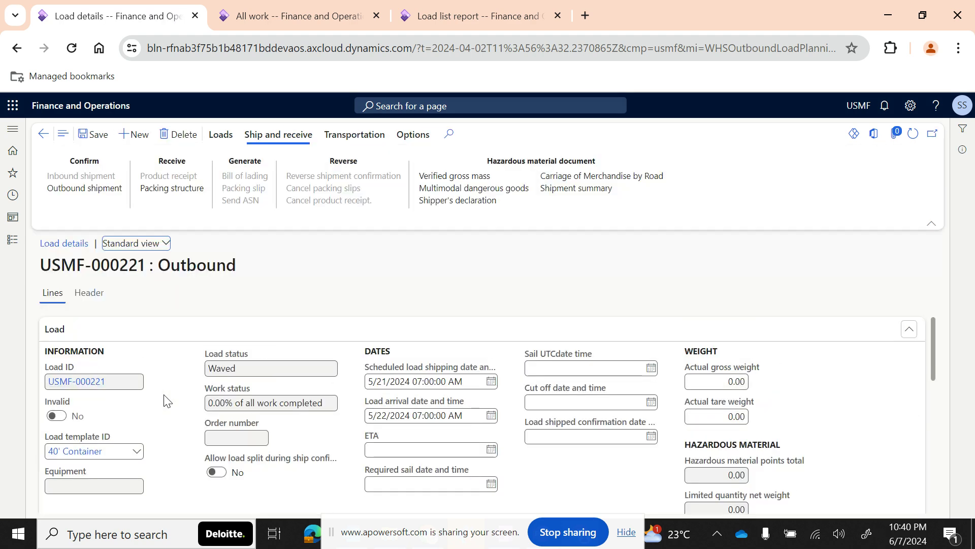
Review the load lines and work status of load USMF-000221, and return to the workbench.
{"action": "scroll", "coordinate": [179, 447], "scroll_direction": "down", "scroll_amount": 3}
{"action": "scroll", "coordinate": [179, 447], "scroll_direction": "down", "scroll_amount": 2}
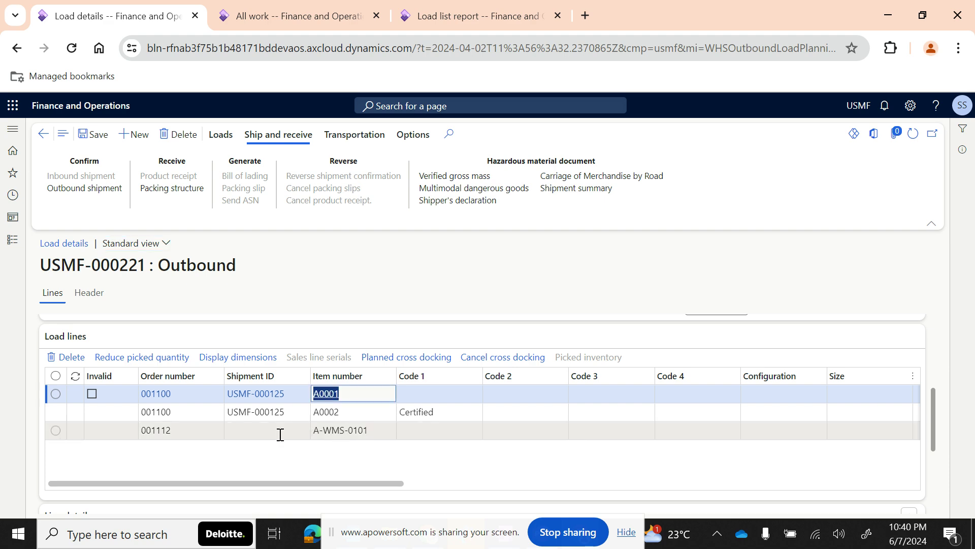
{"action": "scroll", "coordinate": [277, 446], "scroll_direction": "up", "scroll_amount": 5}
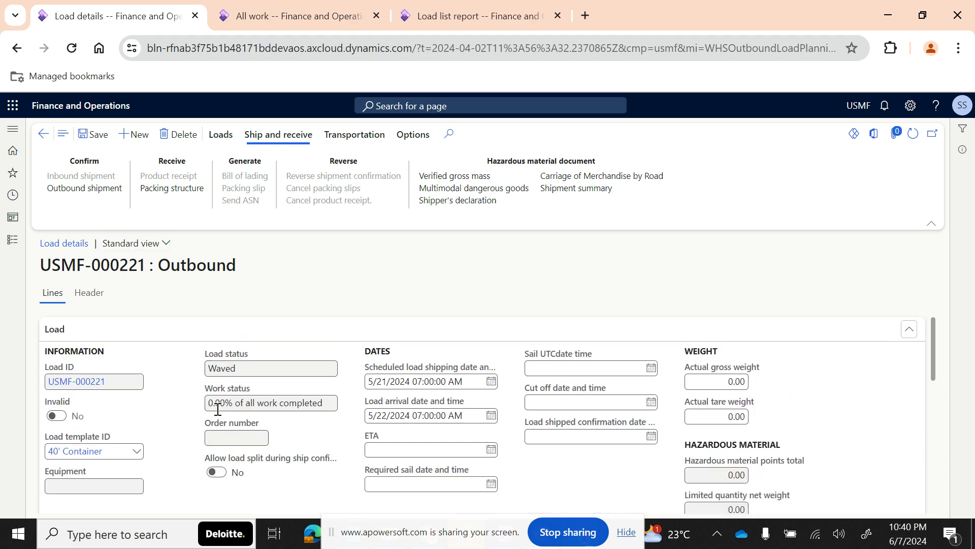
{"action": "left_click_drag", "start_coordinate": [210, 403], "coordinate": [356, 408]}
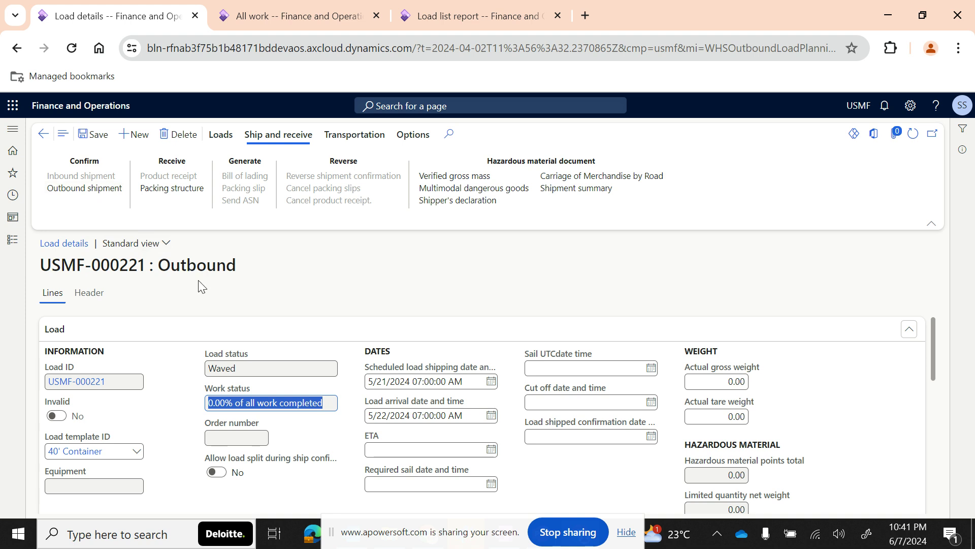
{"action": "left_click", "coordinate": [320, 405]}
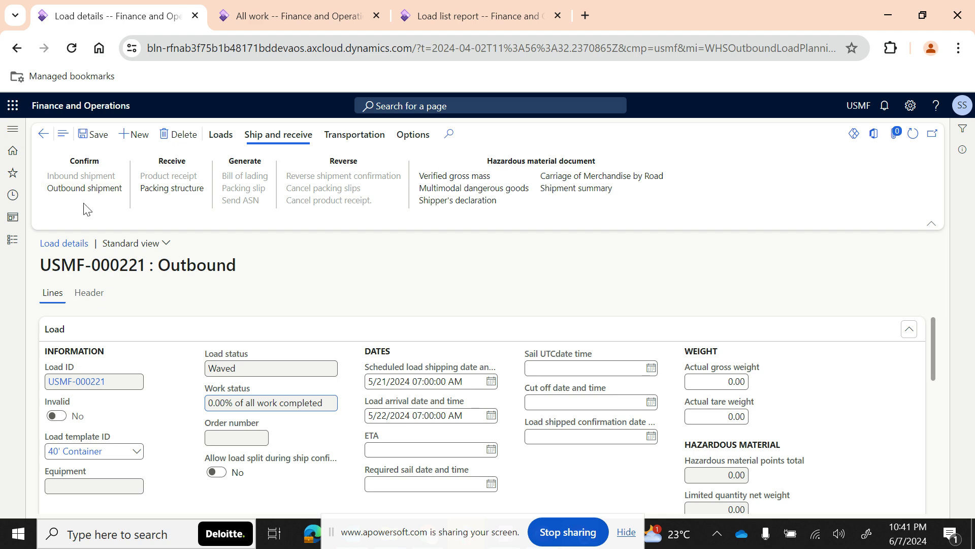
{"action": "left_click", "coordinate": [41, 134]}
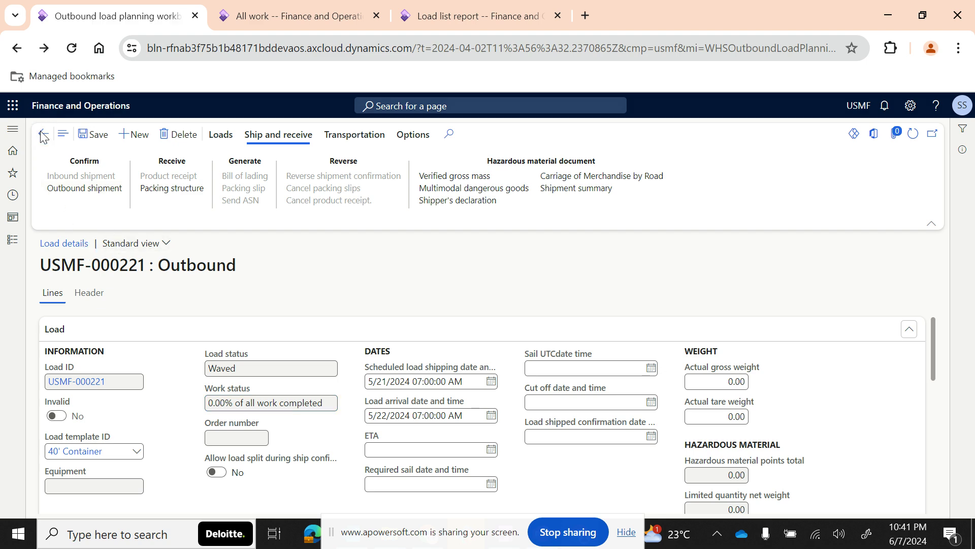
Open the Warehouse management parameters in the browser tab that shows All work.
{"action": "left_click", "coordinate": [11, 245]}
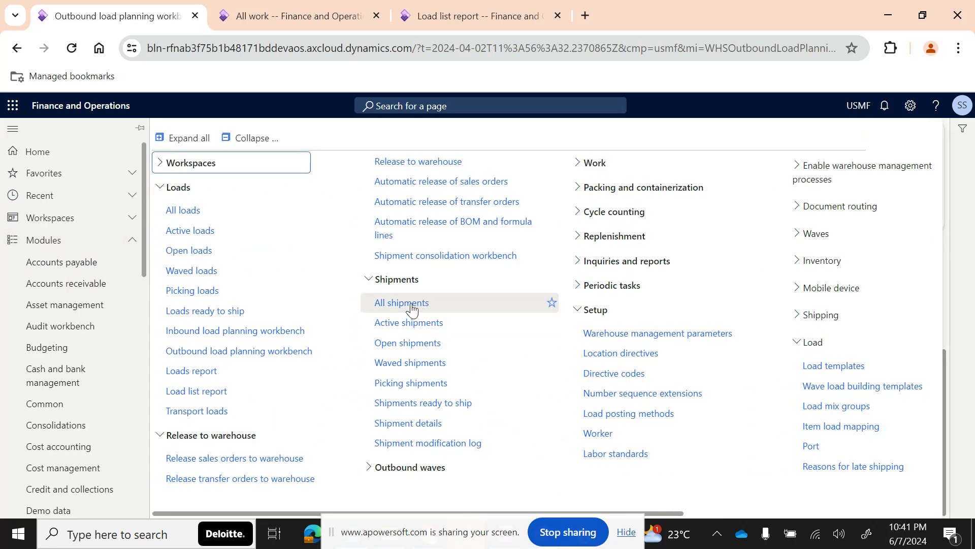
{"action": "left_click", "coordinate": [297, 1]}
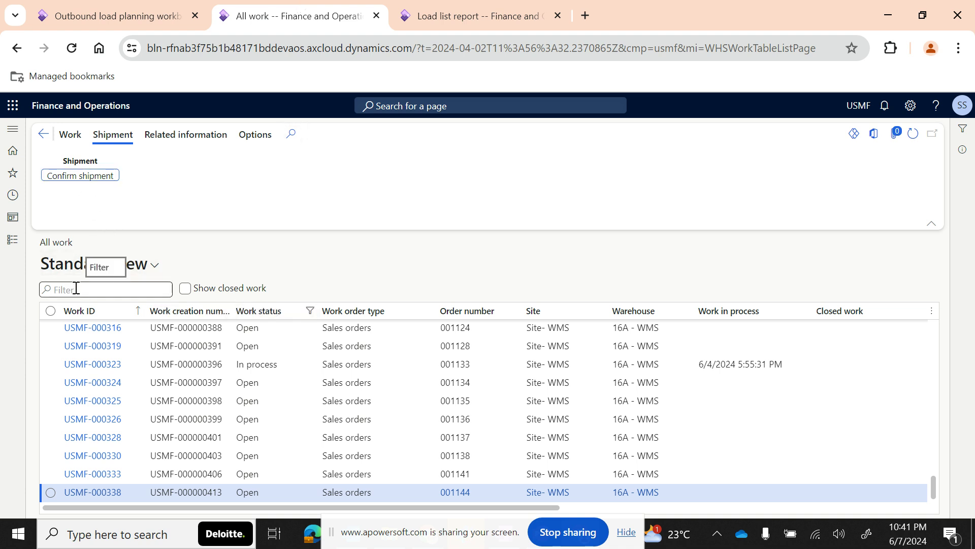
{"action": "left_click", "coordinate": [11, 241]}
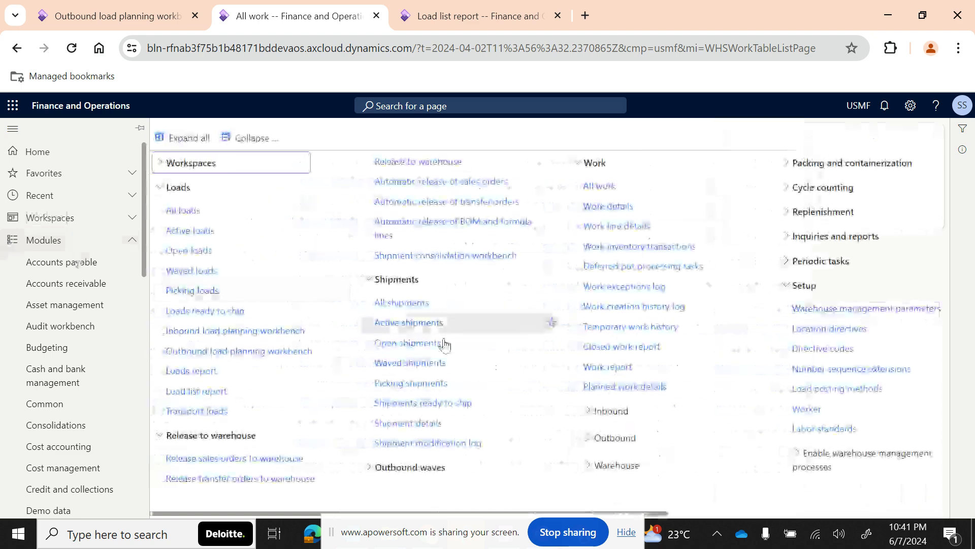
{"action": "left_click", "coordinate": [890, 319]}
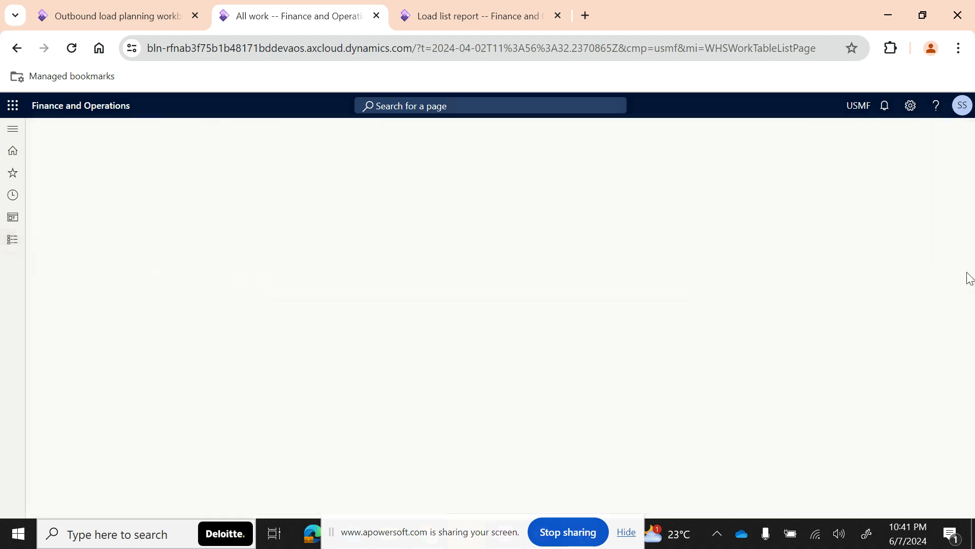
Return to the first browser tab, reopen the Outbound load planning workbench, and show its sales lines.
{"action": "left_click", "coordinate": [117, 16]}
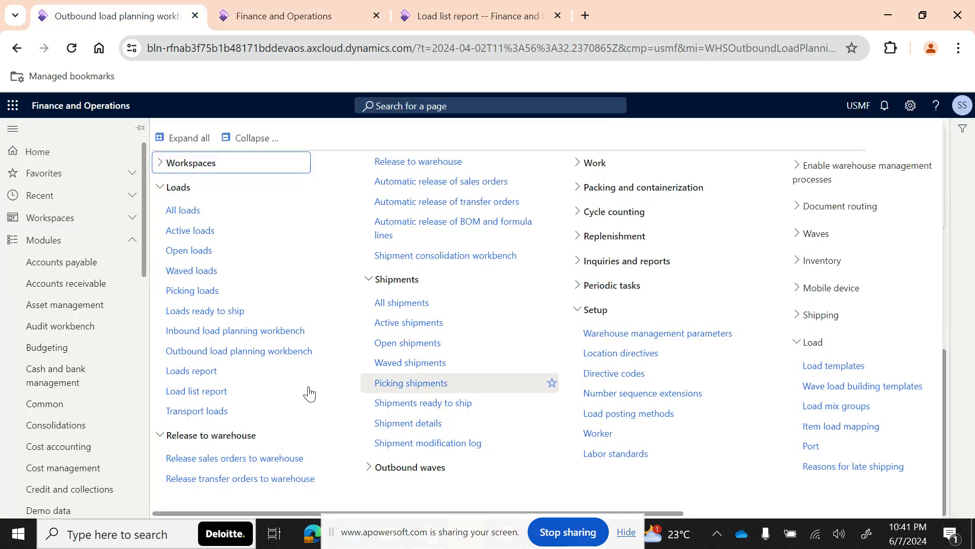
{"action": "left_click", "coordinate": [244, 362]}
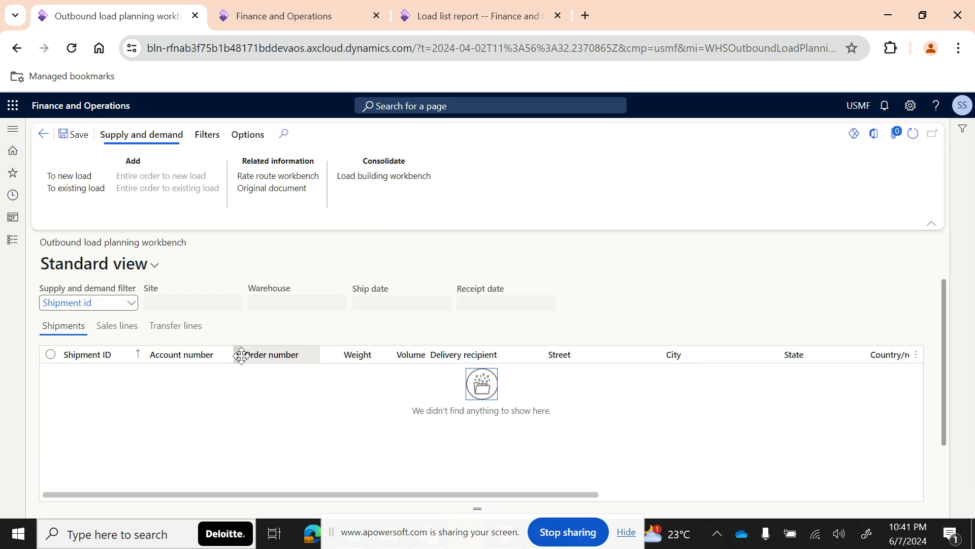
{"action": "left_click", "coordinate": [126, 330]}
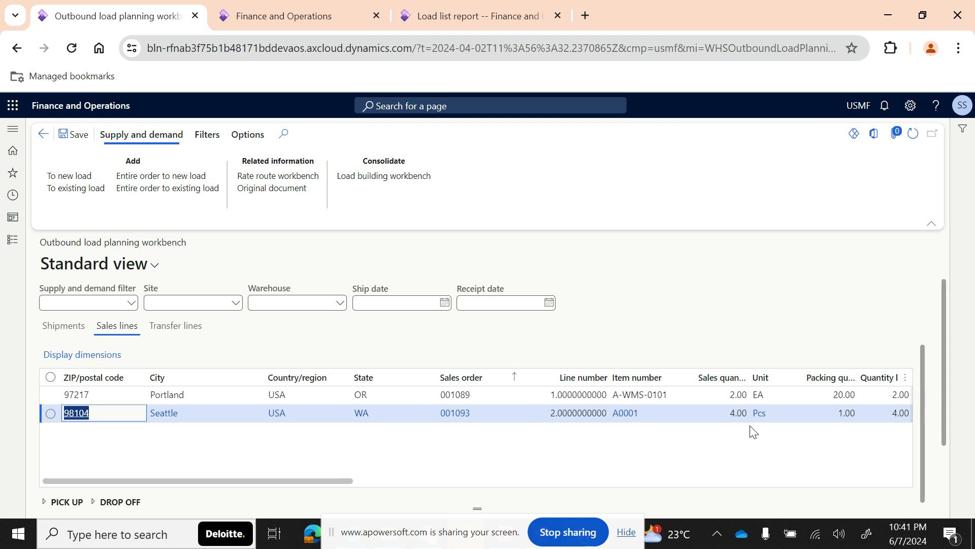
Examine the release options and the ship and receive options available for loads, without running any of them.
{"action": "scroll", "coordinate": [946, 409], "scroll_direction": "down", "scroll_amount": 2}
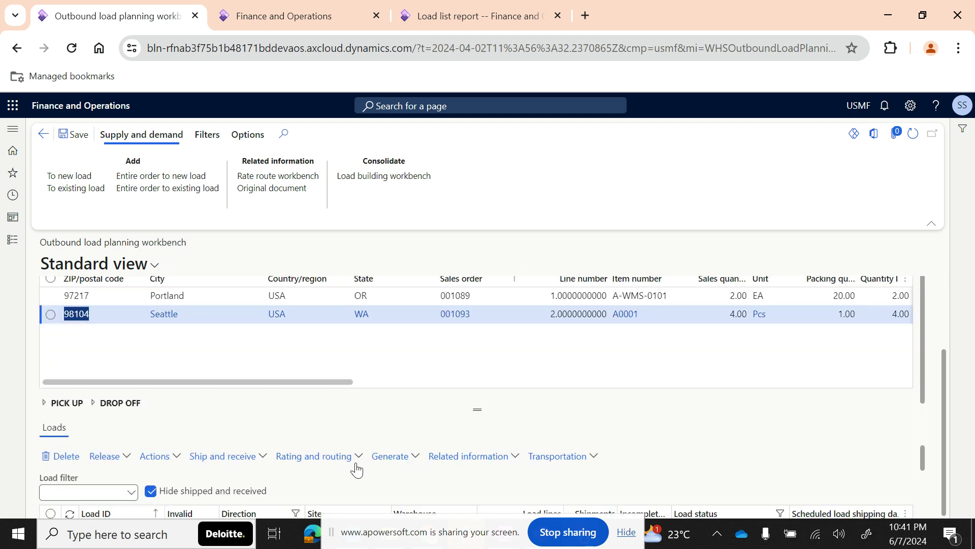
{"action": "left_click", "coordinate": [127, 458]}
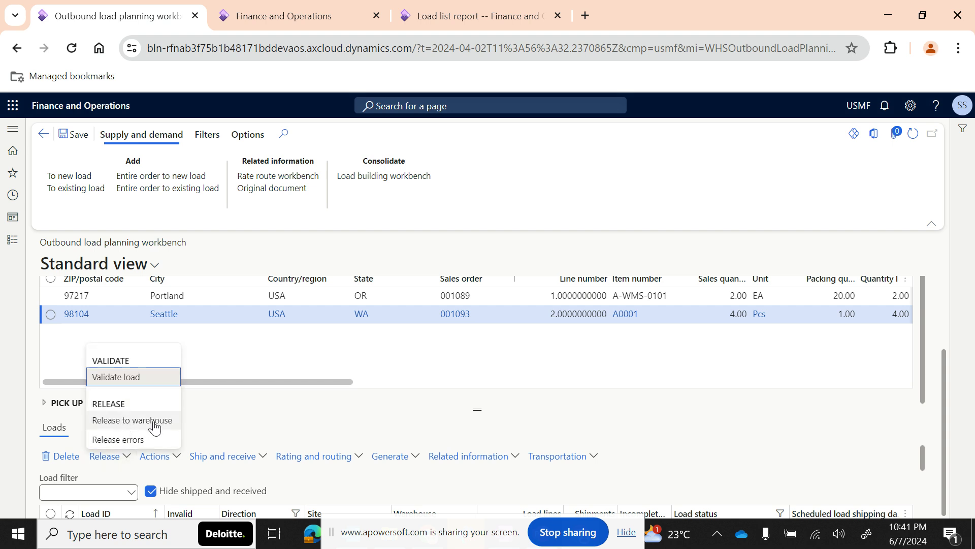
{"action": "left_click", "coordinate": [224, 418]}
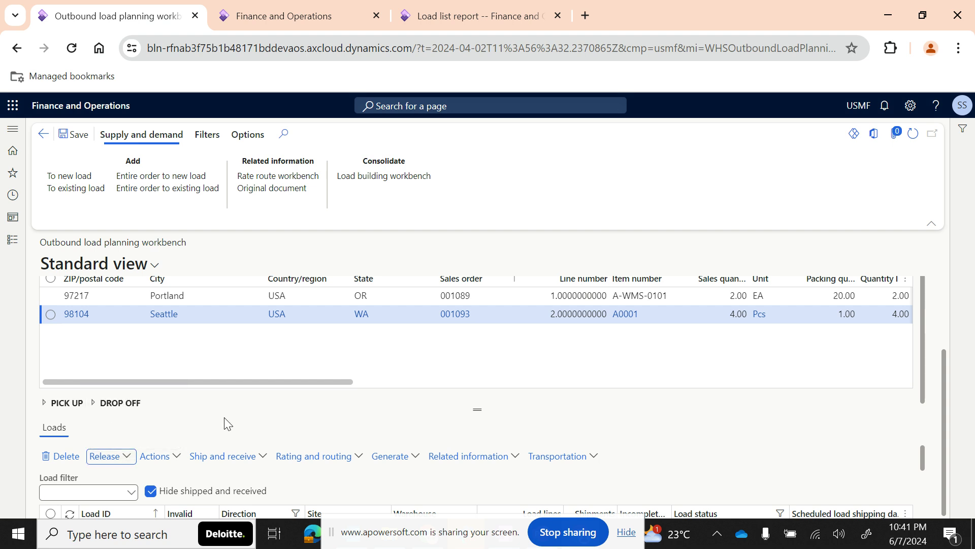
{"action": "left_click", "coordinate": [263, 457]}
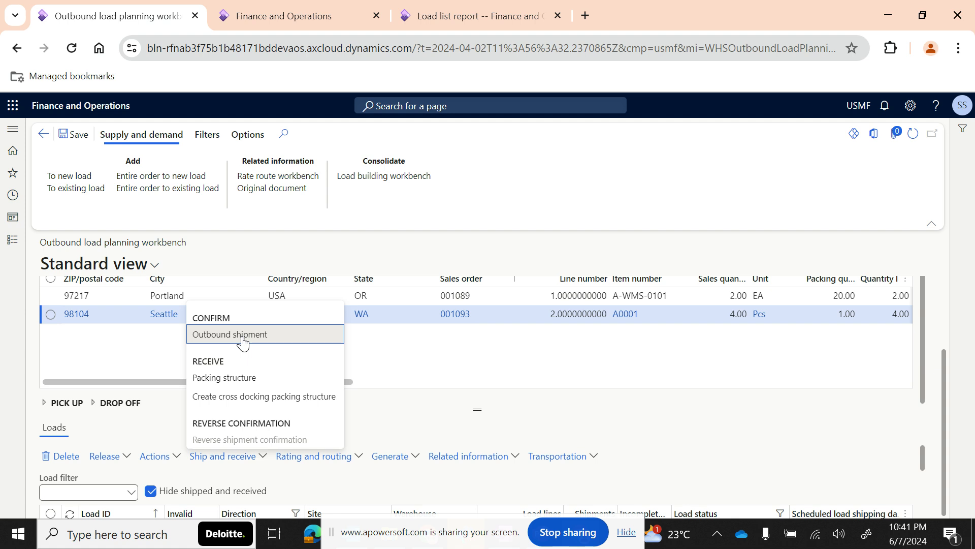
{"action": "left_click", "coordinate": [438, 437]}
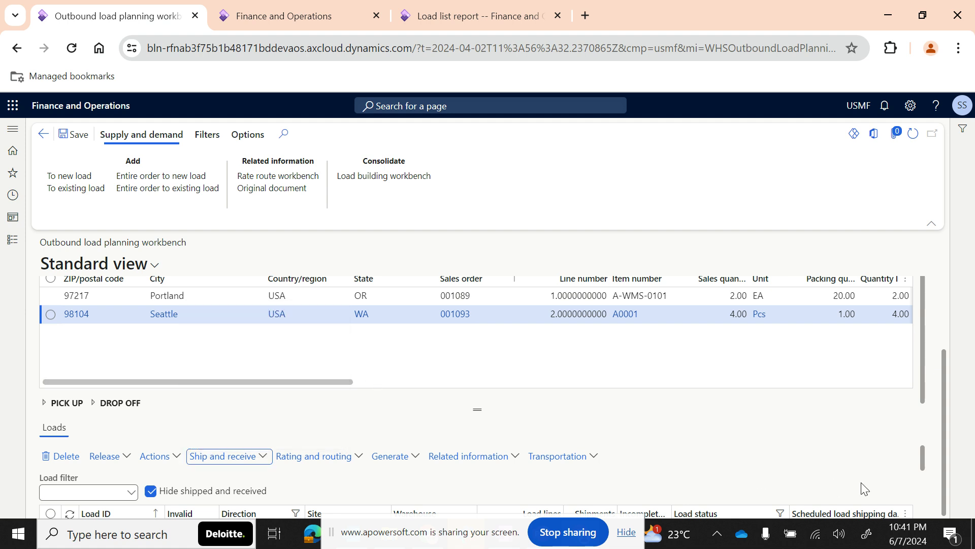
Select load USMF-000235 in the loads list and confirm its outbound shipment with the default settings.
{"action": "left_click_drag", "start_coordinate": [923, 464], "coordinate": [920, 492]}
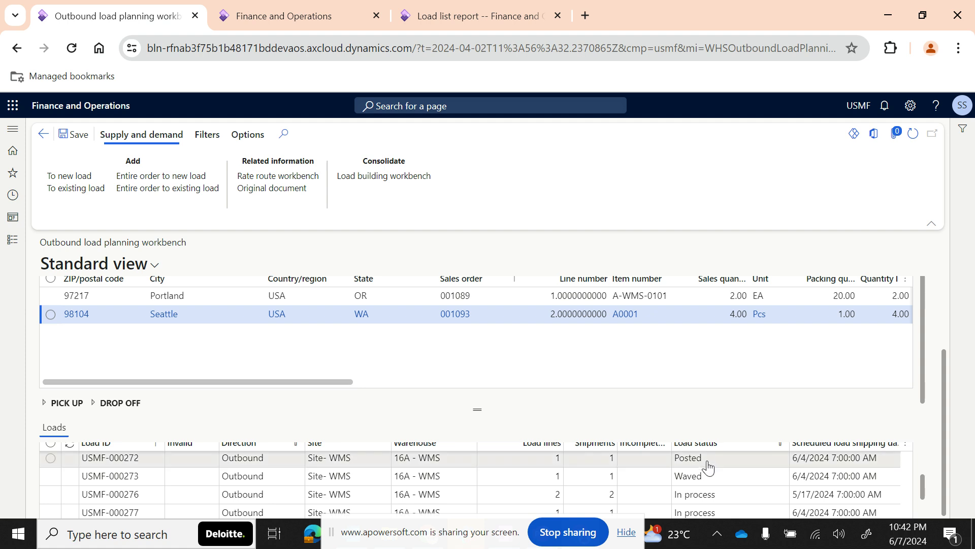
{"action": "scroll", "coordinate": [709, 463], "scroll_direction": "up", "scroll_amount": 2}
{"action": "scroll", "coordinate": [710, 470], "scroll_direction": "up", "scroll_amount": 5}
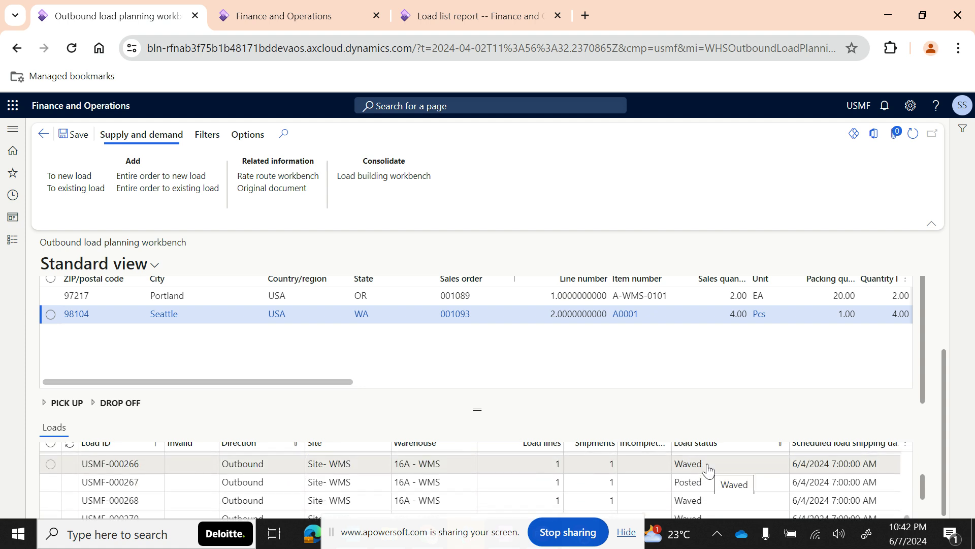
{"action": "scroll", "coordinate": [709, 470], "scroll_direction": "up", "scroll_amount": 5}
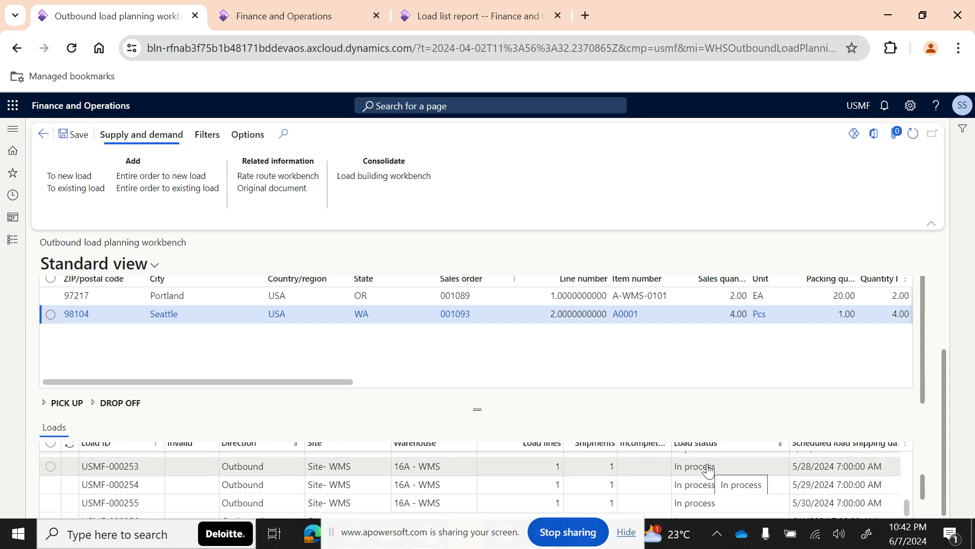
{"action": "scroll", "coordinate": [709, 470], "scroll_direction": "up", "scroll_amount": 4}
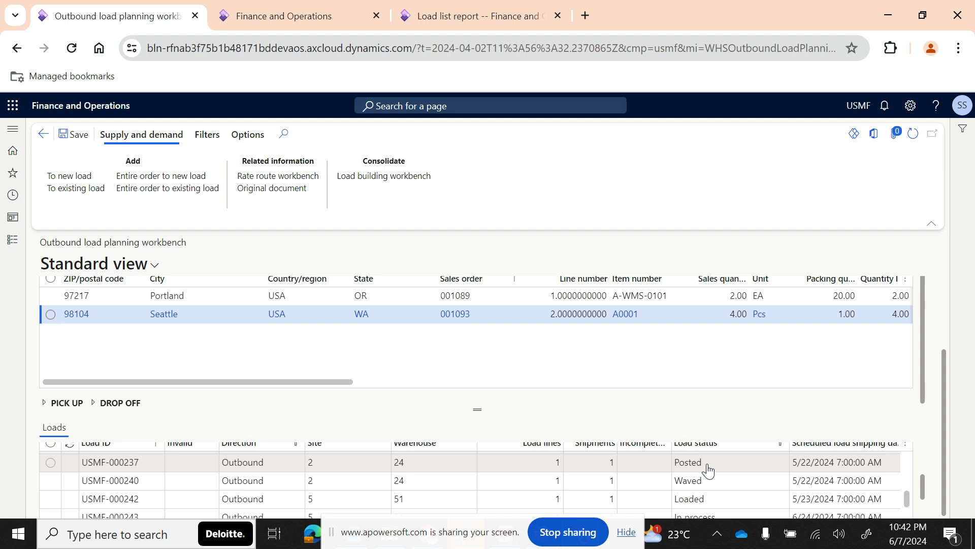
{"action": "left_click", "coordinate": [706, 472]}
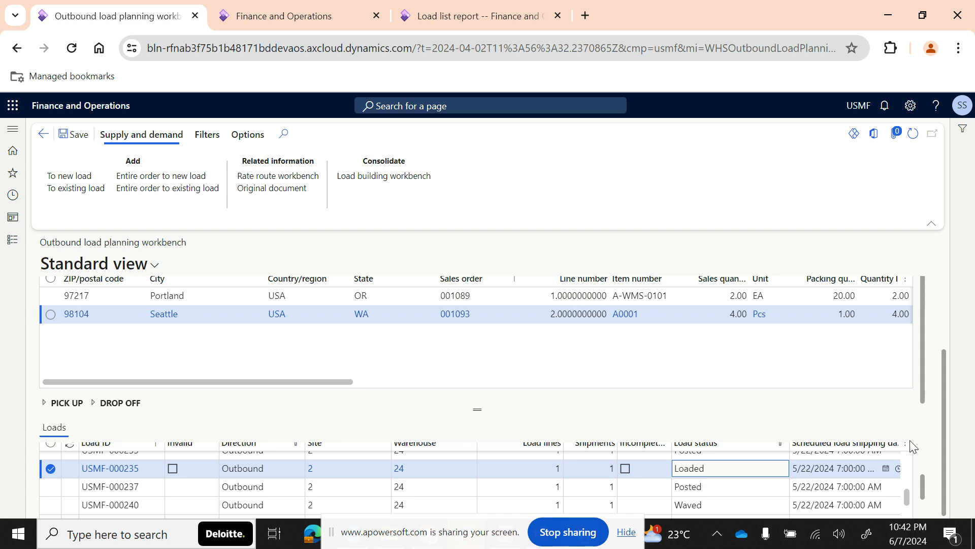
{"action": "left_click_drag", "start_coordinate": [923, 489], "coordinate": [923, 455]}
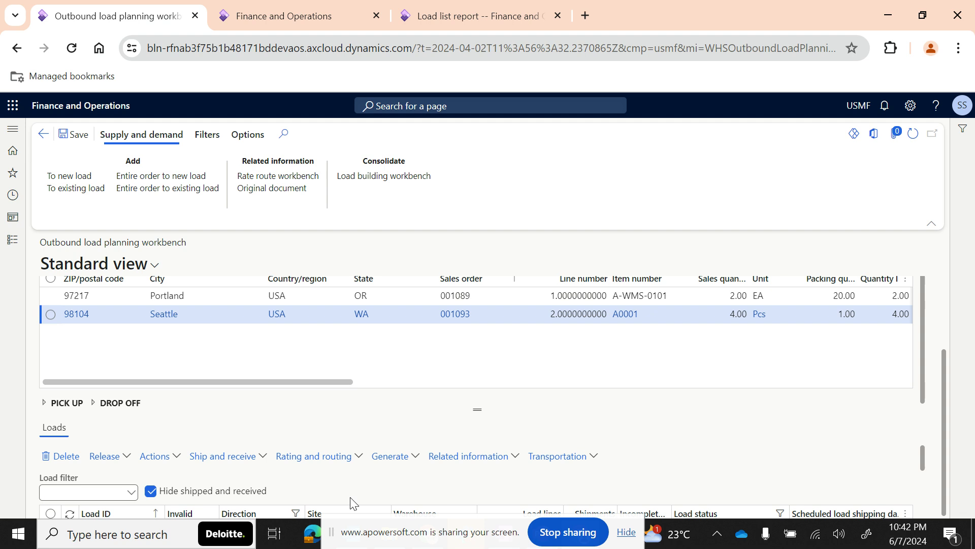
{"action": "left_click", "coordinate": [252, 464]}
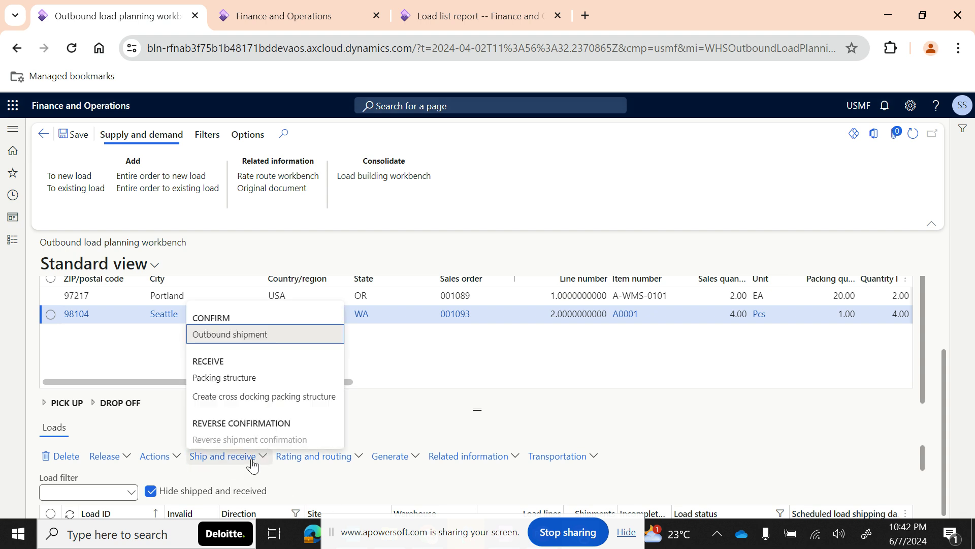
{"action": "left_click", "coordinate": [244, 335]}
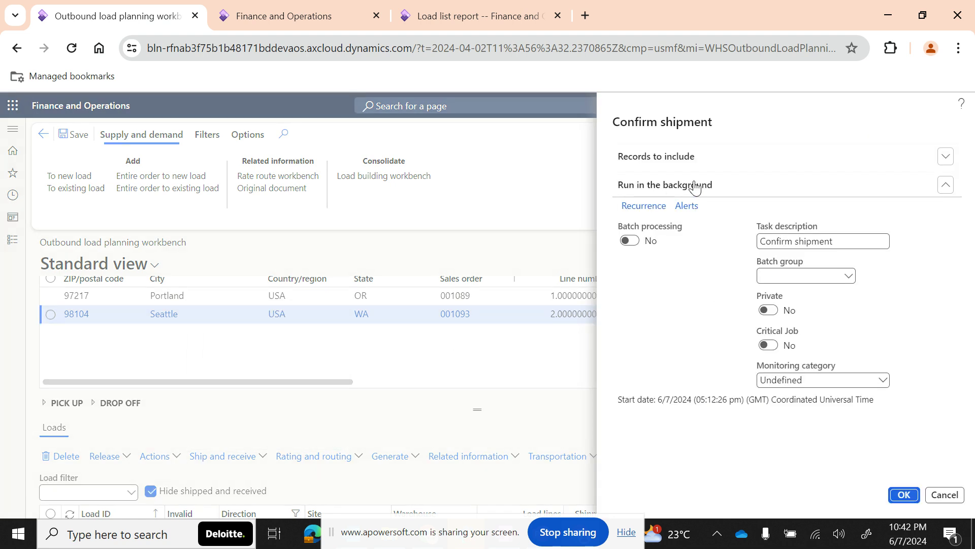
{"action": "left_click", "coordinate": [900, 492]}
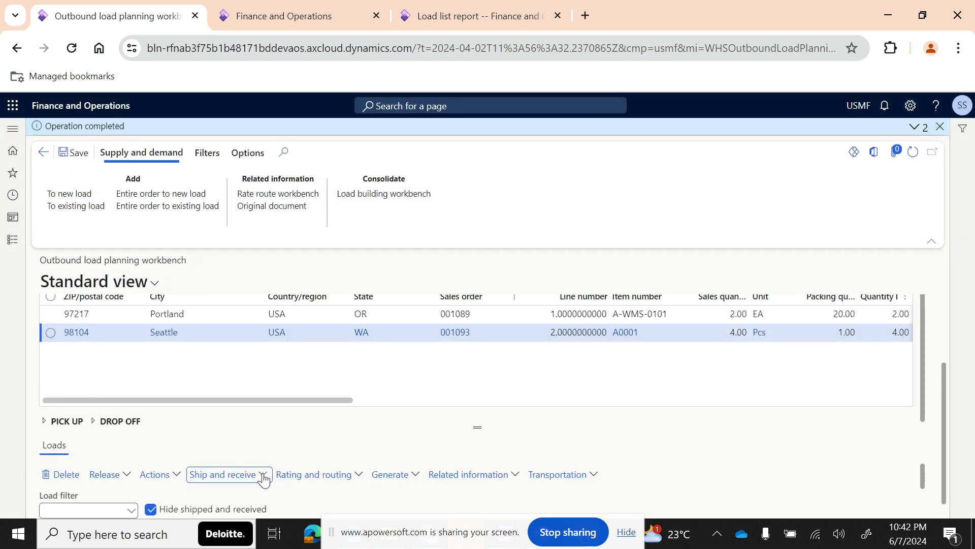
Check the confirmation message and the load status of USMF-000235 in the loads list.
{"action": "triple_click", "coordinate": [124, 130]}
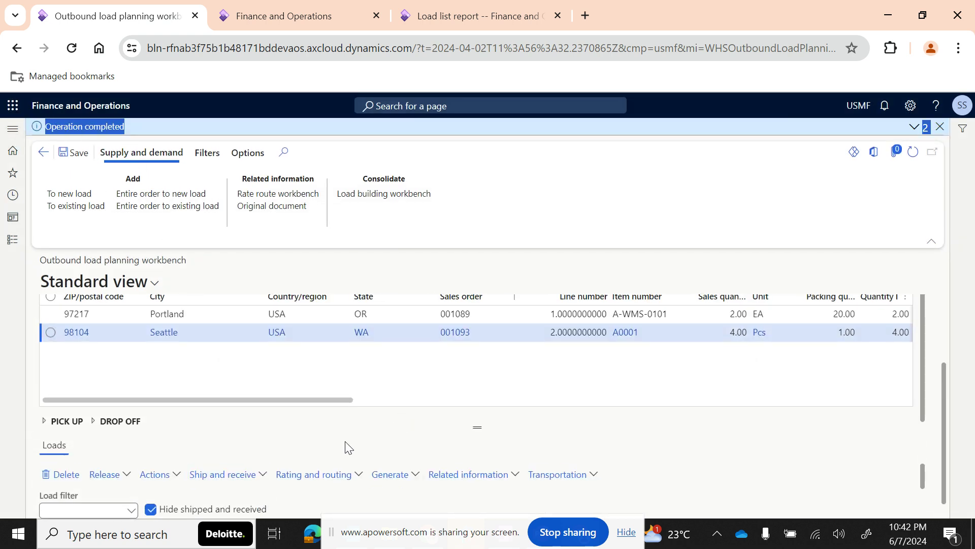
{"action": "scroll", "coordinate": [203, 470], "scroll_direction": "down", "scroll_amount": 3}
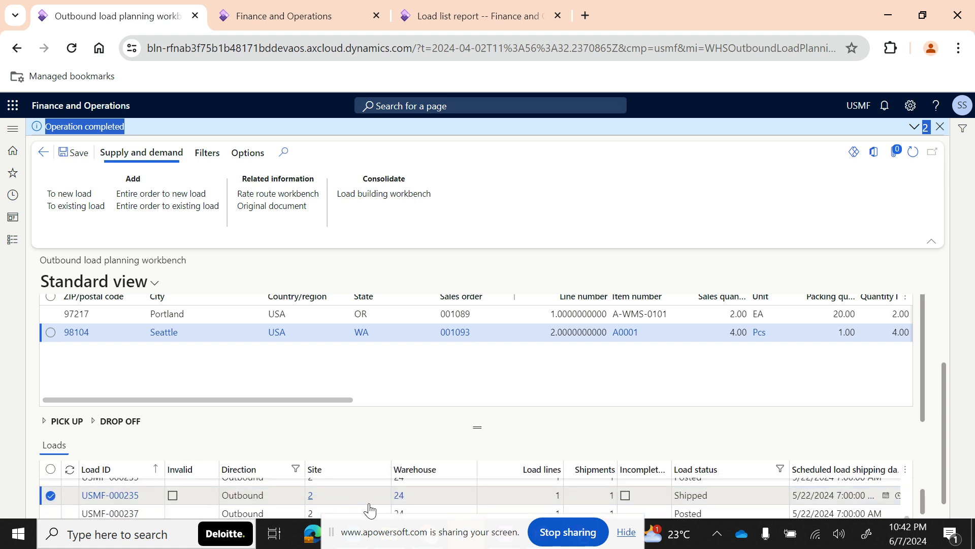
{"action": "left_click_drag", "start_coordinate": [716, 503], "coordinate": [683, 502]}
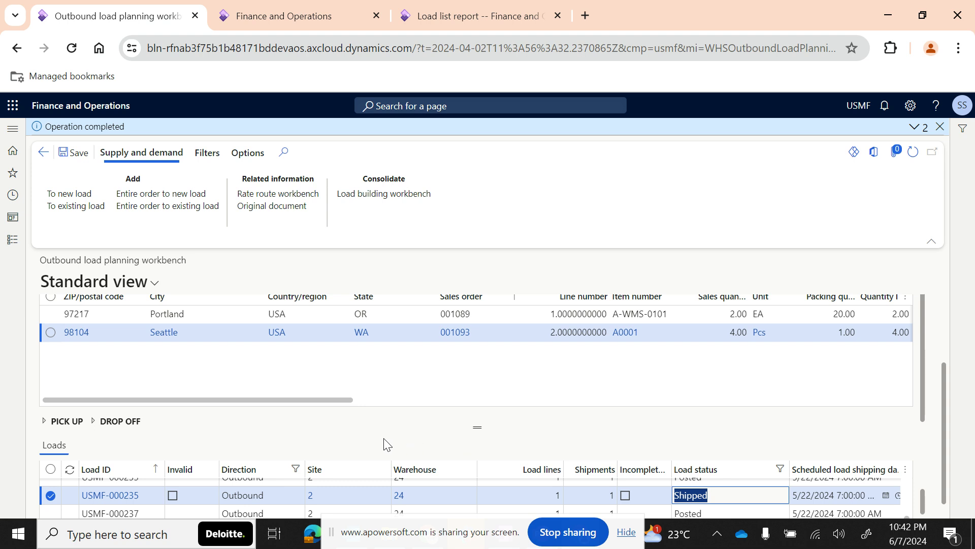
Open the Rate route workbench for load USMF-000235.
{"action": "left_click_drag", "start_coordinate": [914, 495], "coordinate": [926, 472]}
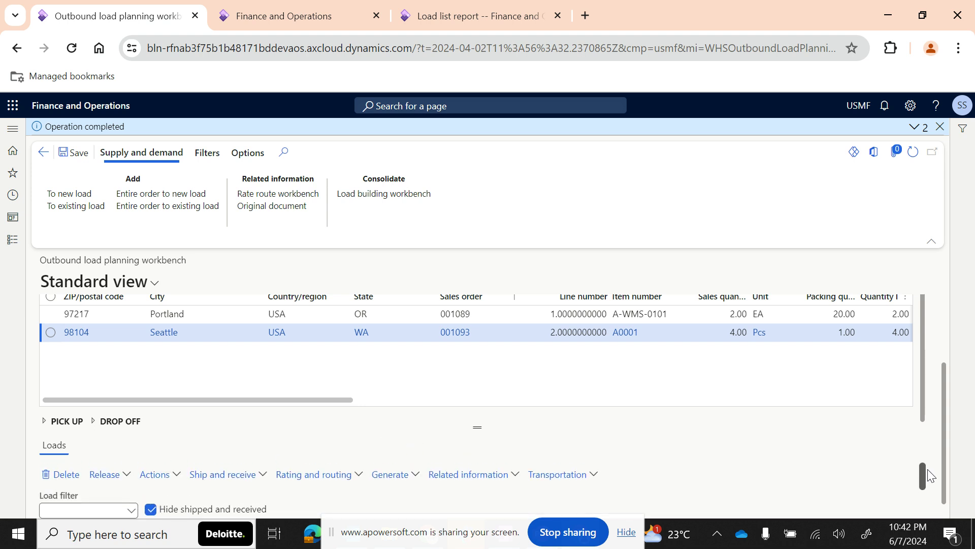
{"action": "left_click", "coordinate": [359, 479]}
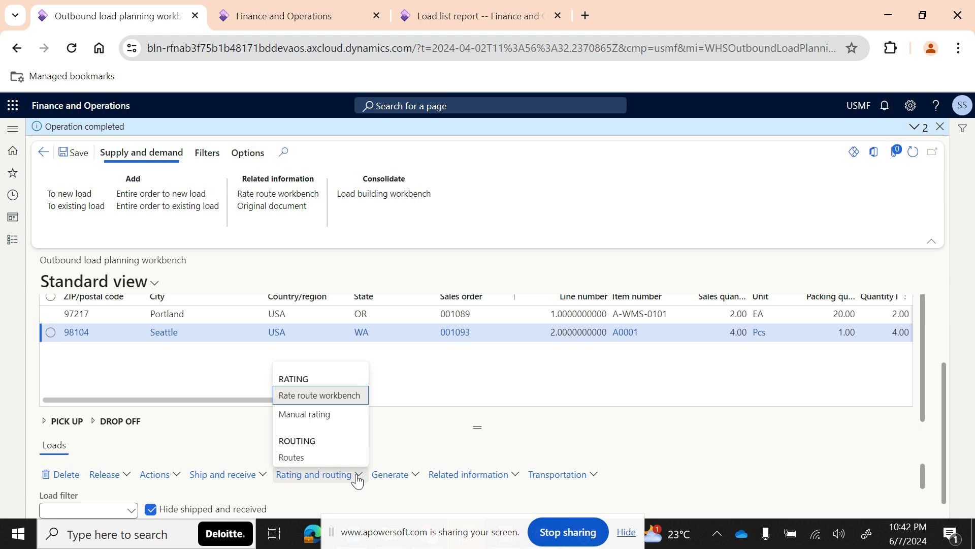
{"action": "left_click", "coordinate": [317, 396]}
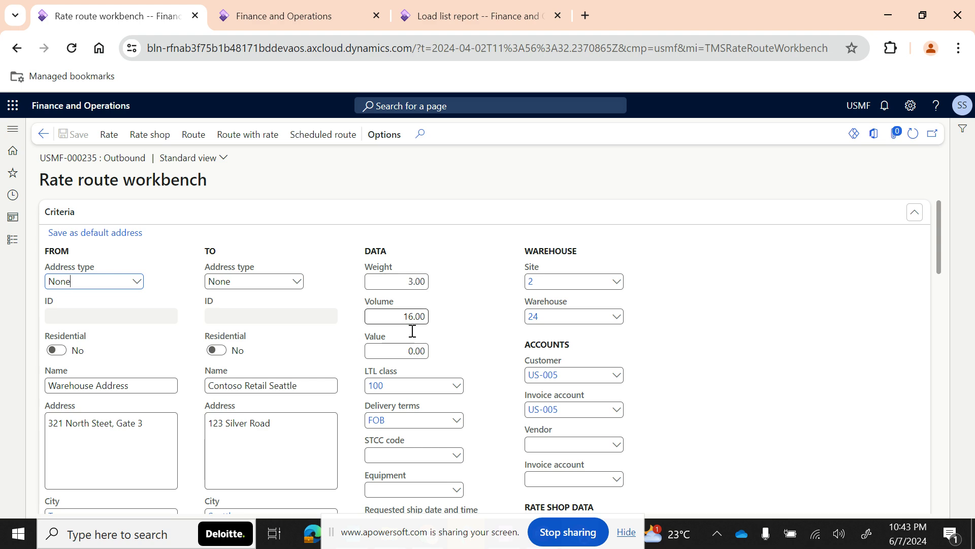
Examine the load's rating and routing criteria, including addresses, data, warehouse and accounts, and the Route Results section.
{"action": "scroll", "coordinate": [415, 419], "scroll_direction": "down", "scroll_amount": 1}
{"action": "scroll", "coordinate": [412, 419], "scroll_direction": "down", "scroll_amount": 2}
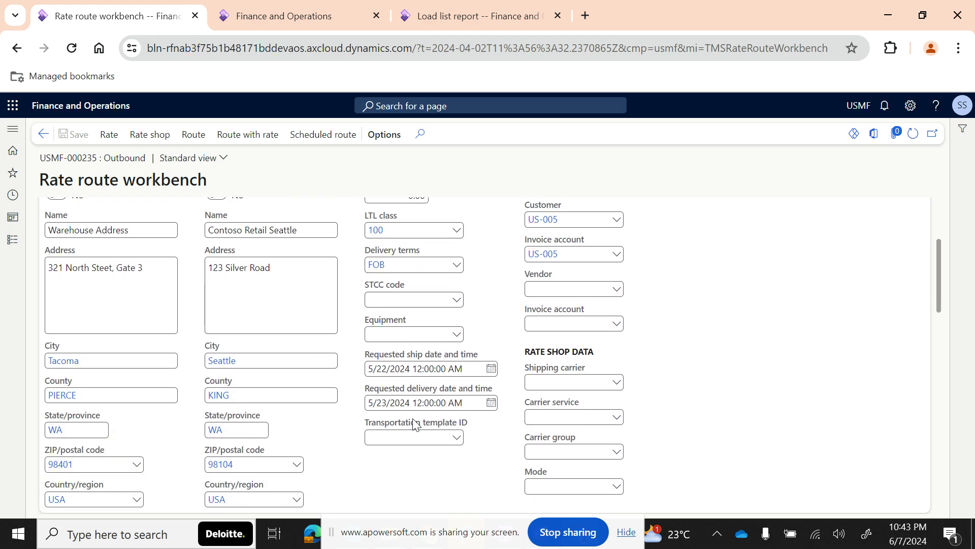
{"action": "scroll", "coordinate": [409, 401], "scroll_direction": "up", "scroll_amount": 2}
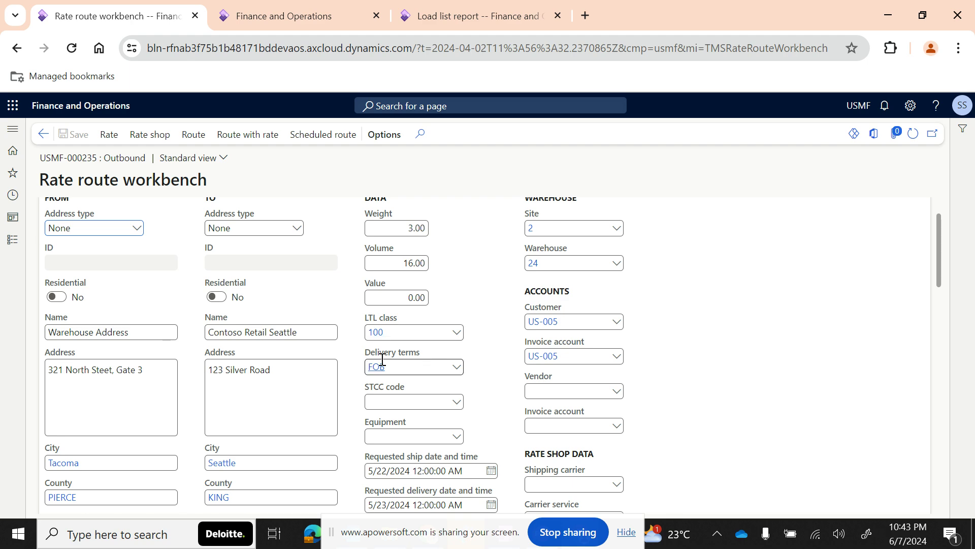
{"action": "scroll", "coordinate": [516, 329], "scroll_direction": "up", "scroll_amount": 1}
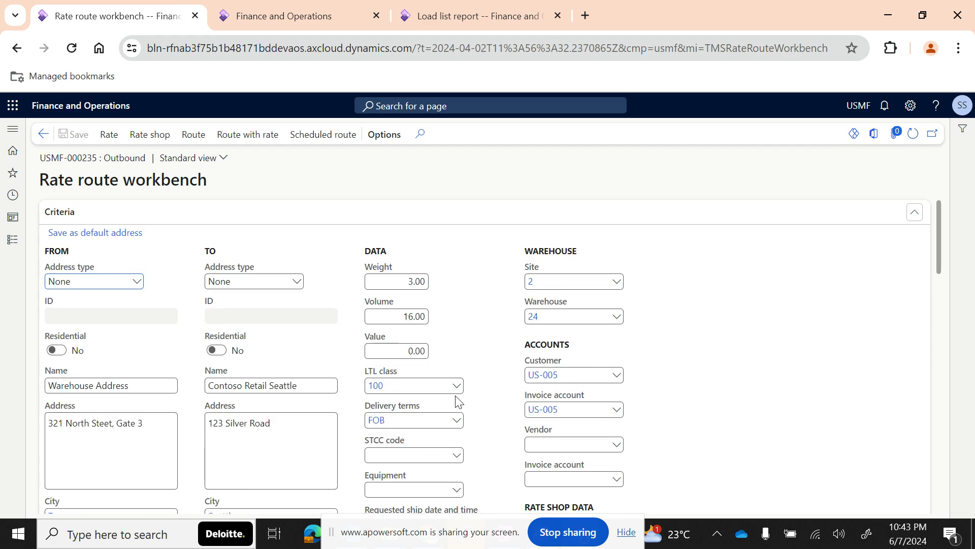
{"action": "scroll", "coordinate": [459, 401], "scroll_direction": "down", "scroll_amount": 8}
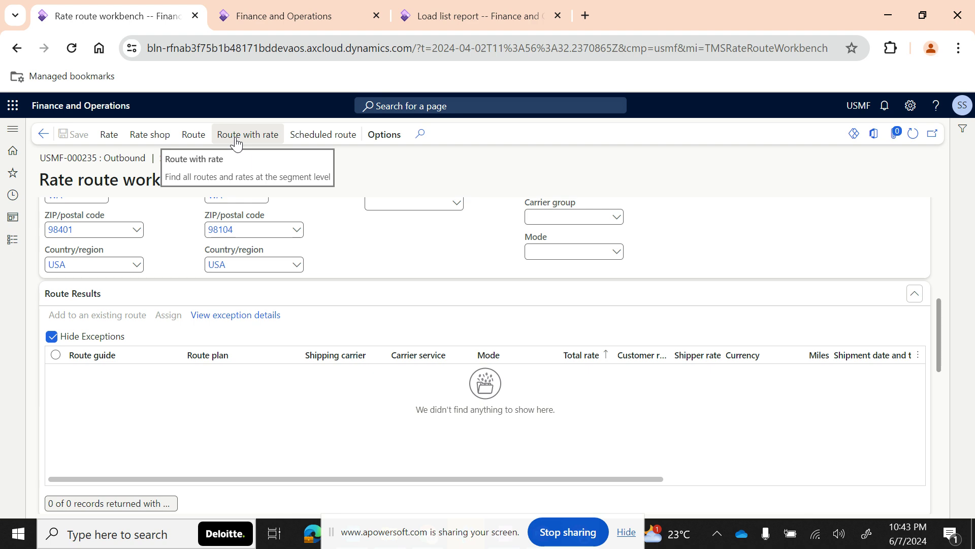
{"action": "scroll", "coordinate": [101, 261], "scroll_direction": "up", "scroll_amount": 8}
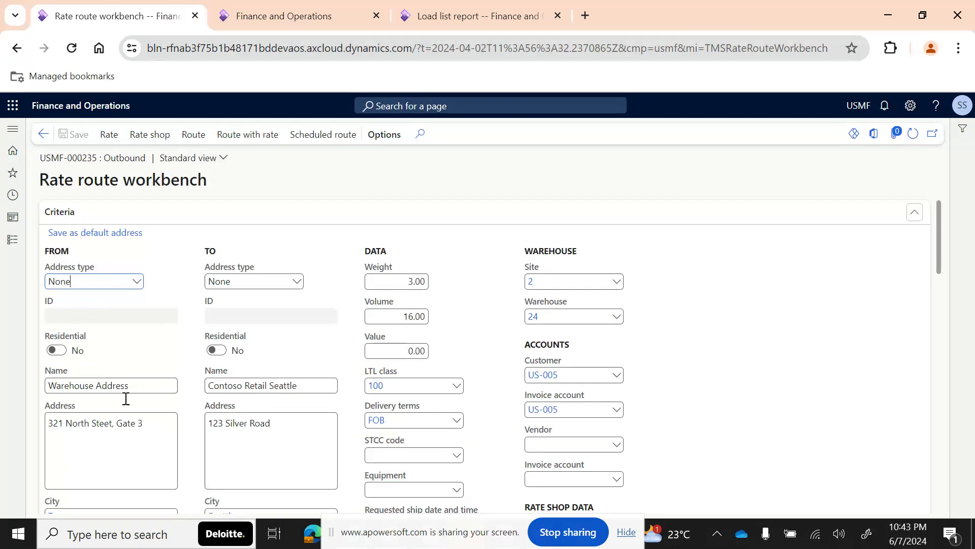
{"action": "left_click", "coordinate": [126, 218]}
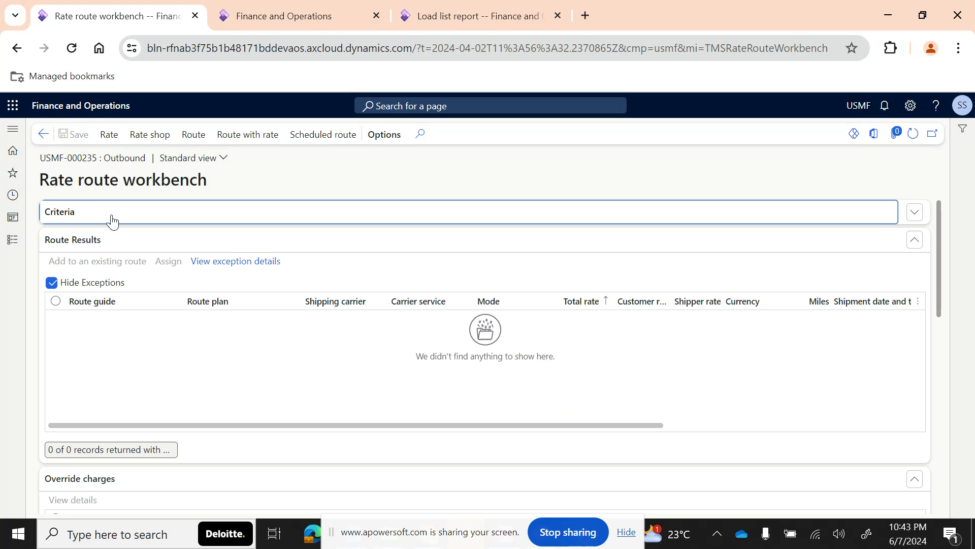
{"action": "left_click", "coordinate": [137, 217]}
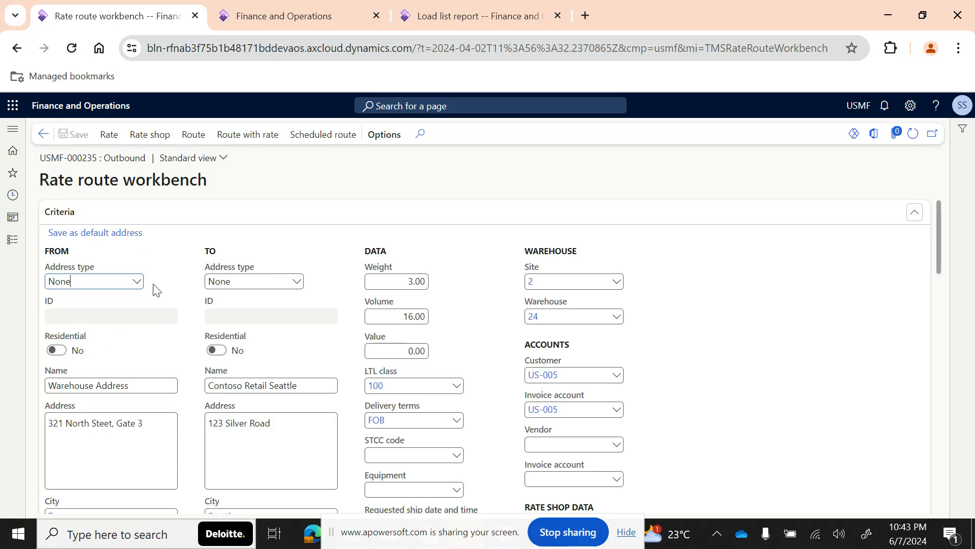
Try to route the load with rates and then without rates, keeping the existing requested dates.
{"action": "left_click", "coordinate": [240, 138]}
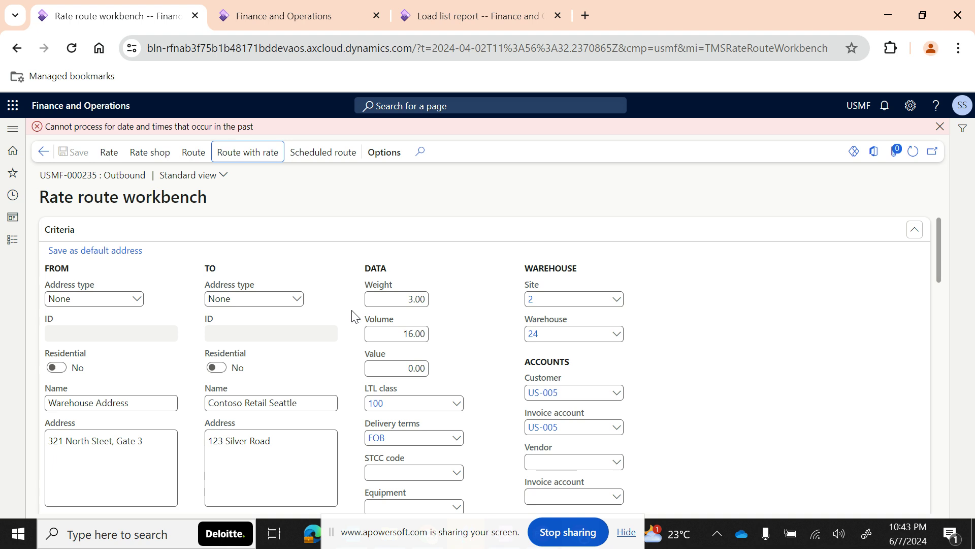
{"action": "left_click", "coordinate": [940, 127]}
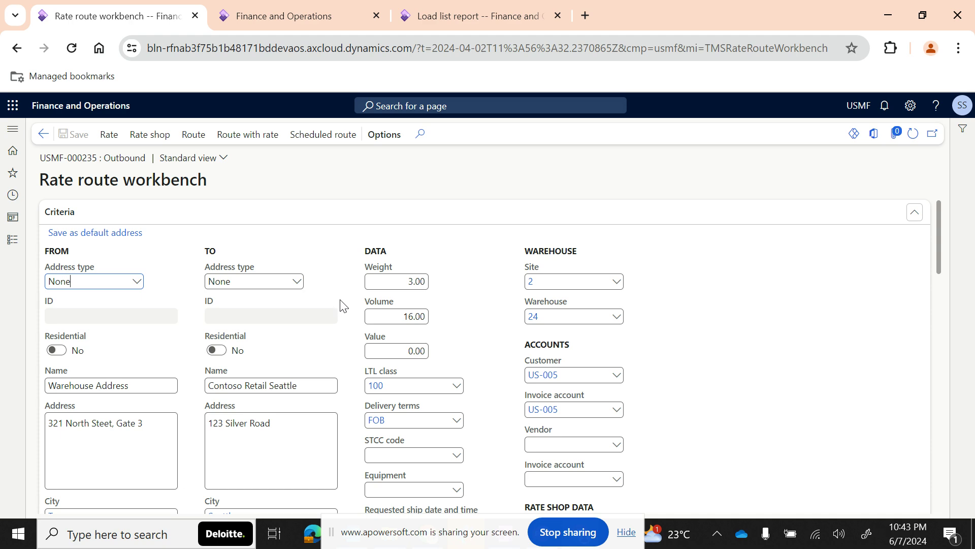
{"action": "scroll", "coordinate": [342, 304], "scroll_direction": "down", "scroll_amount": 6}
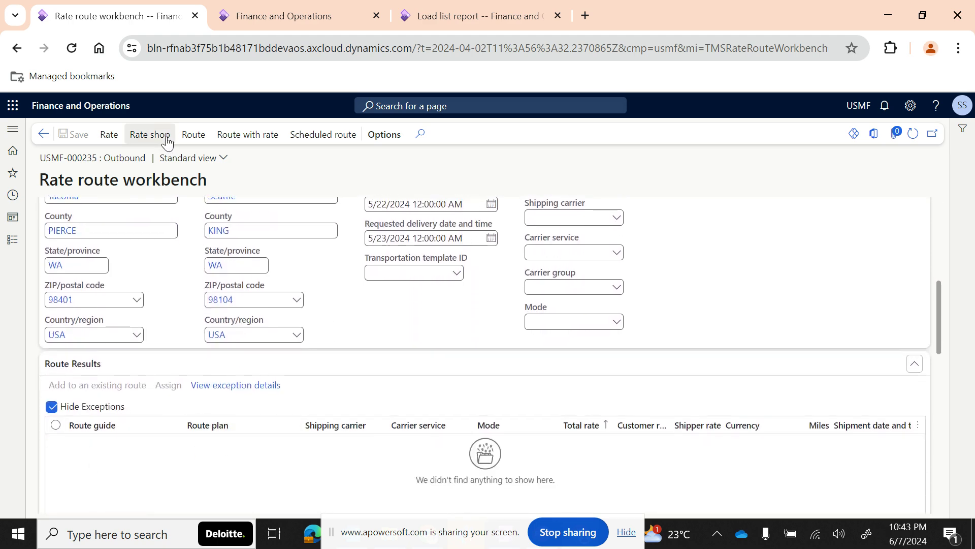
{"action": "left_click", "coordinate": [193, 135]}
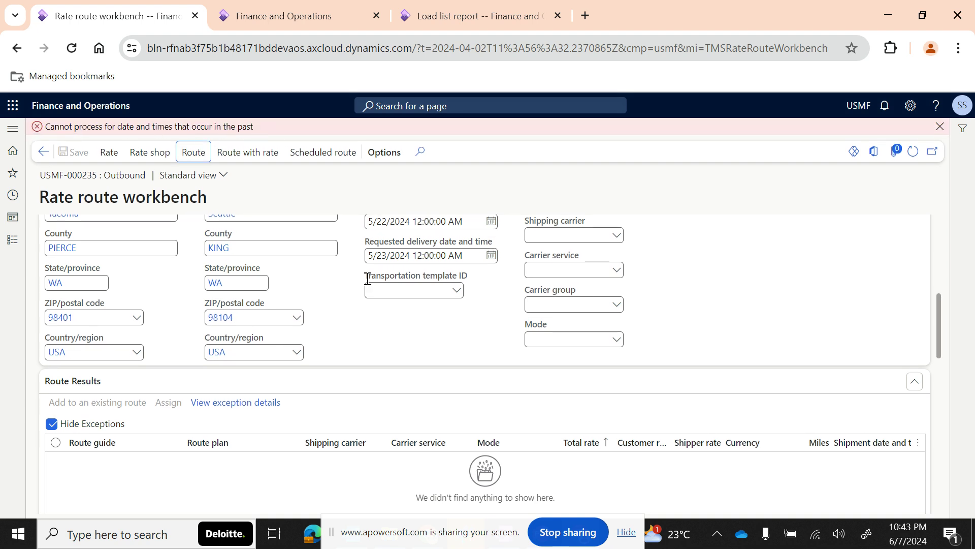
Set the requested ship date to 6/26/2024 and the requested delivery date to 6/27/2024.
{"action": "scroll", "coordinate": [495, 345], "scroll_direction": "up", "scroll_amount": 2}
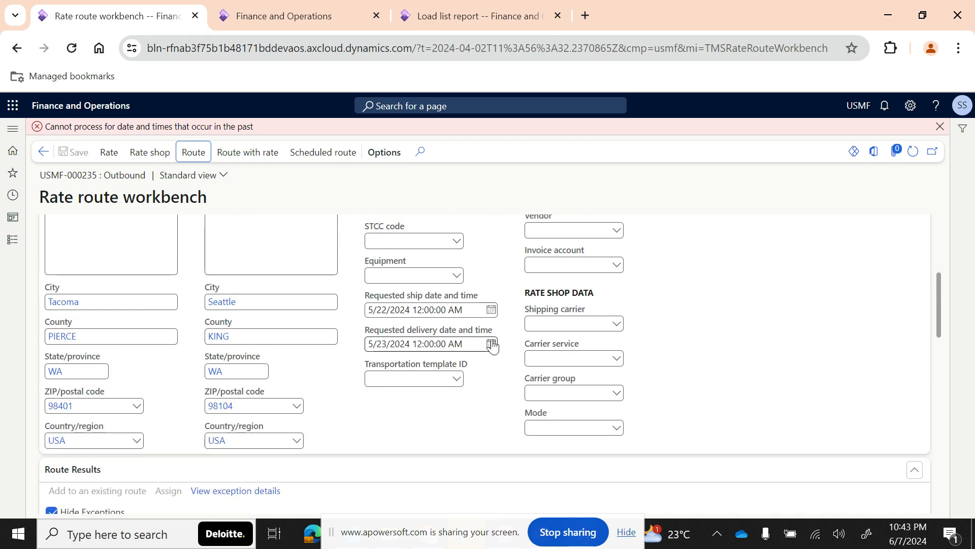
{"action": "left_click", "coordinate": [493, 312]}
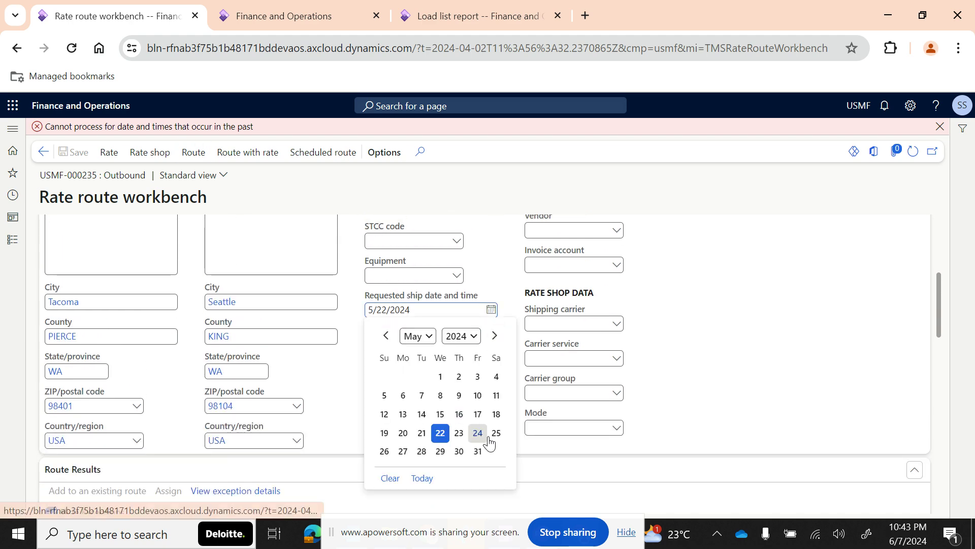
{"action": "left_click", "coordinate": [495, 336]}
{"action": "left_click", "coordinate": [441, 452]}
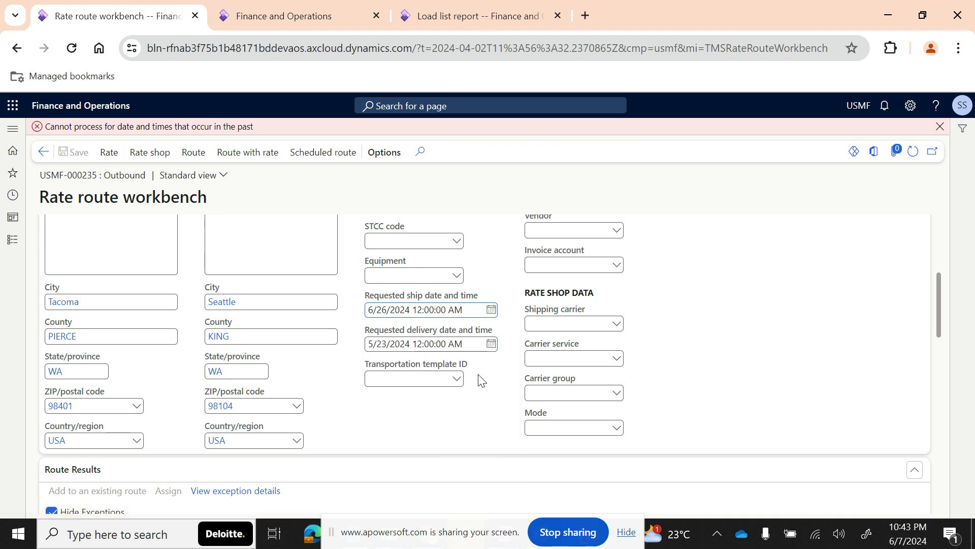
{"action": "left_click", "coordinate": [491, 344]}
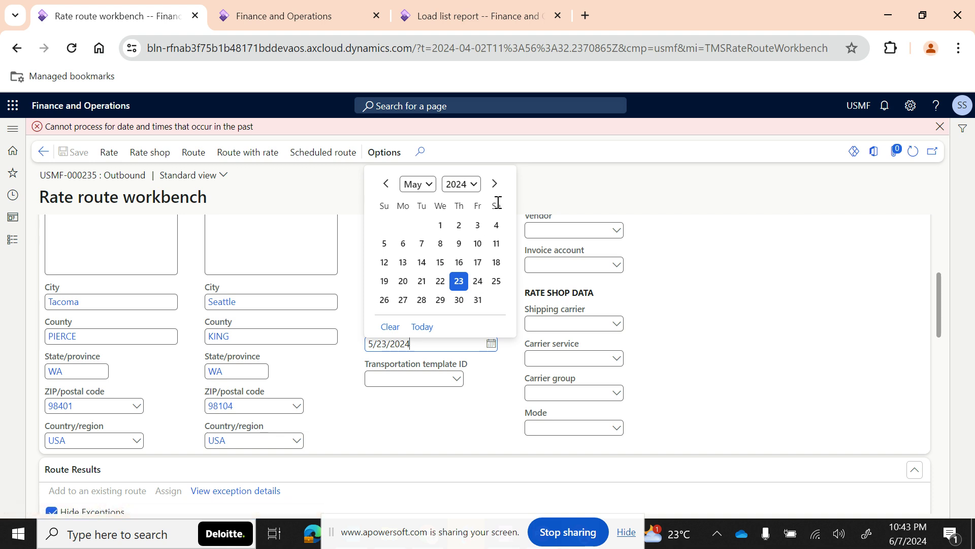
{"action": "left_click", "coordinate": [494, 184]}
{"action": "left_click", "coordinate": [458, 303]}
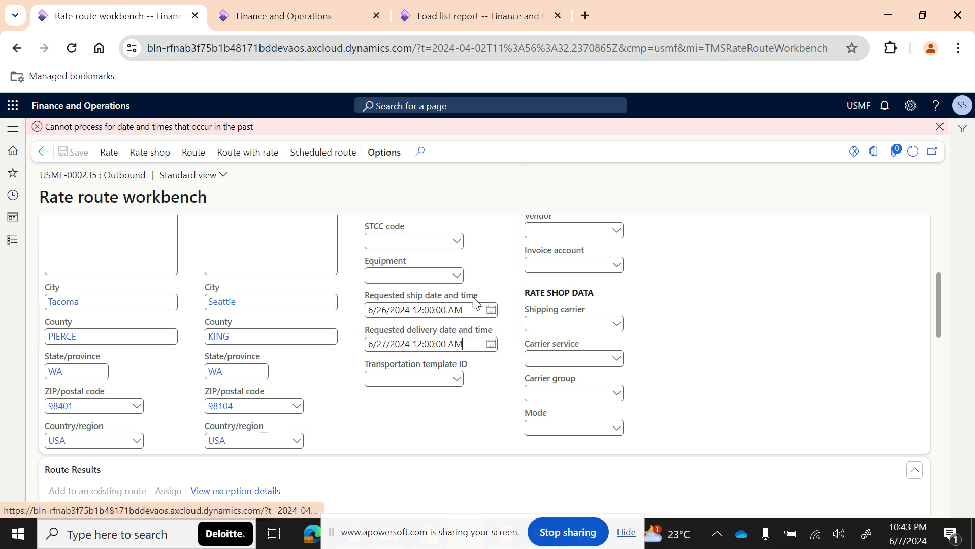
Dismiss the error message, run Route with rate for the load, and review the route results.
{"action": "left_click", "coordinate": [941, 126]}
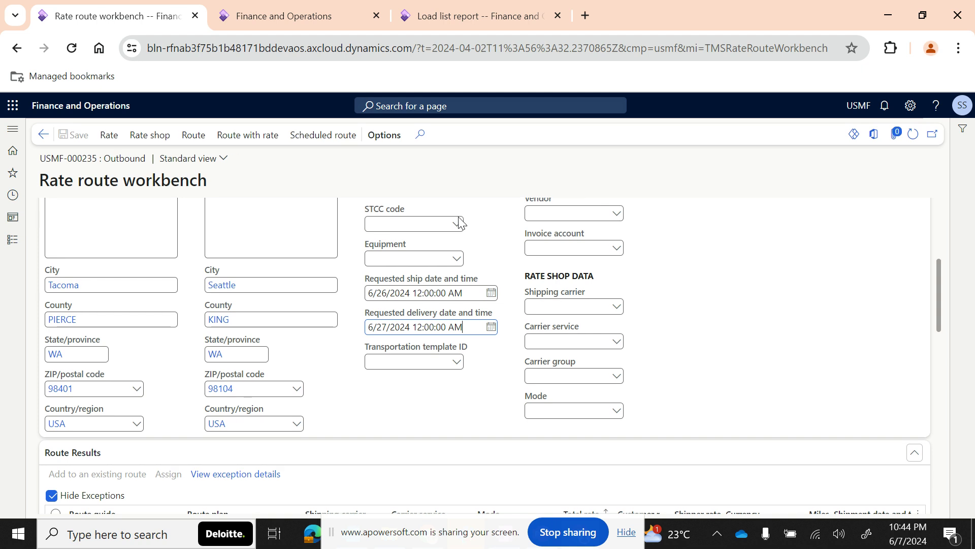
{"action": "left_click", "coordinate": [234, 140]}
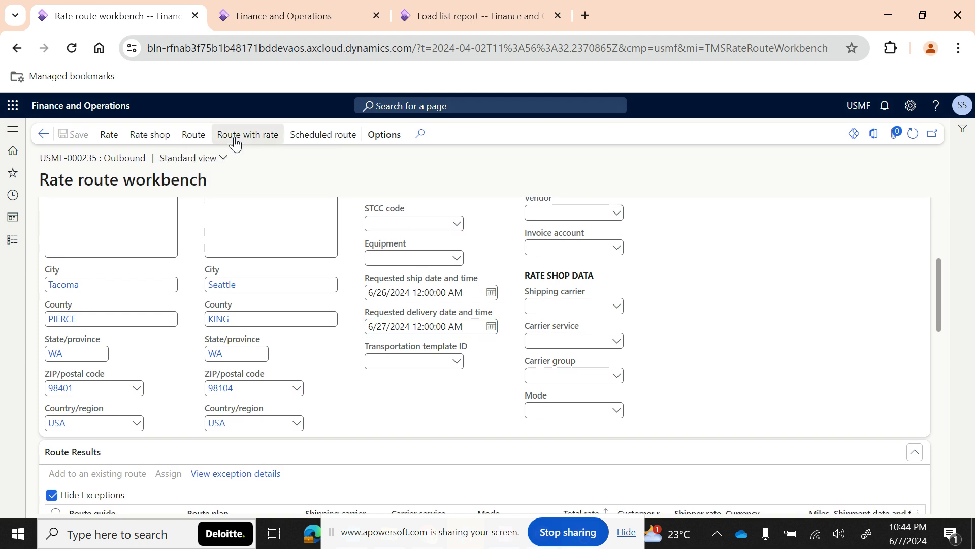
{"action": "scroll", "coordinate": [331, 302], "scroll_direction": "down", "scroll_amount": 4}
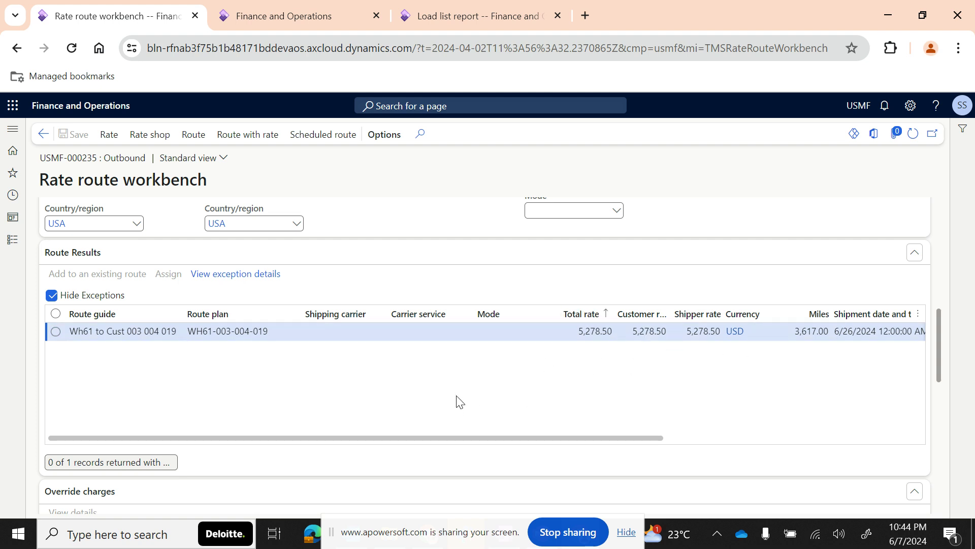
{"action": "scroll", "coordinate": [165, 393], "scroll_direction": "down", "scroll_amount": 1}
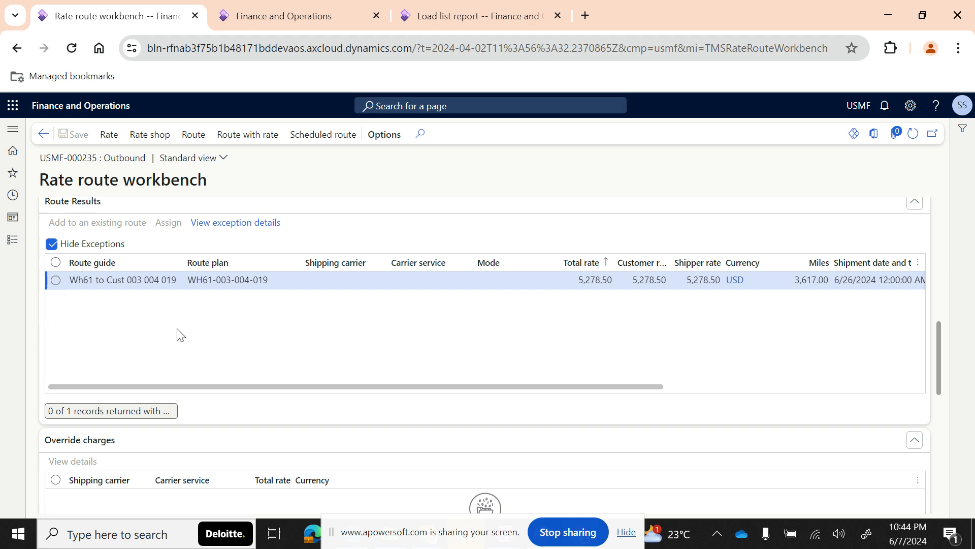
Examine the load's override charges, segments and segment lines below the route results, plus the routing criteria above them.
{"action": "scroll", "coordinate": [178, 335], "scroll_direction": "down", "scroll_amount": 3}
{"action": "scroll", "coordinate": [241, 436], "scroll_direction": "down", "scroll_amount": 3}
{"action": "scroll", "coordinate": [242, 436], "scroll_direction": "up", "scroll_amount": 3}
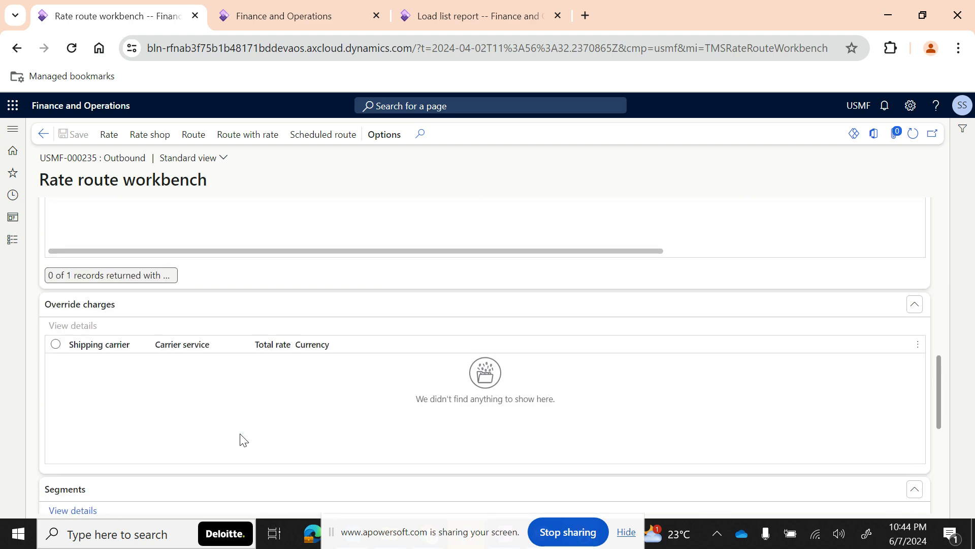
{"action": "scroll", "coordinate": [242, 437], "scroll_direction": "down", "scroll_amount": 3}
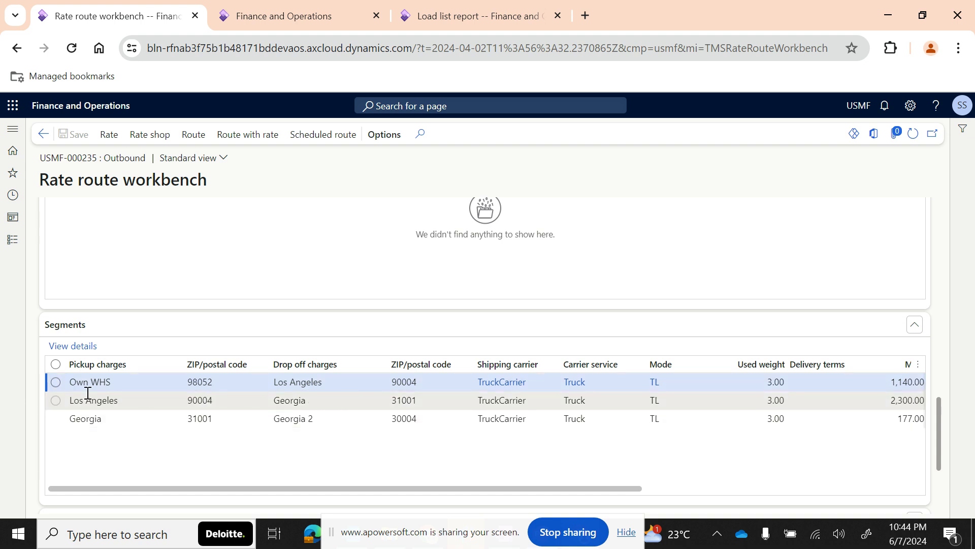
{"action": "scroll", "coordinate": [388, 402], "scroll_direction": "down", "scroll_amount": 3}
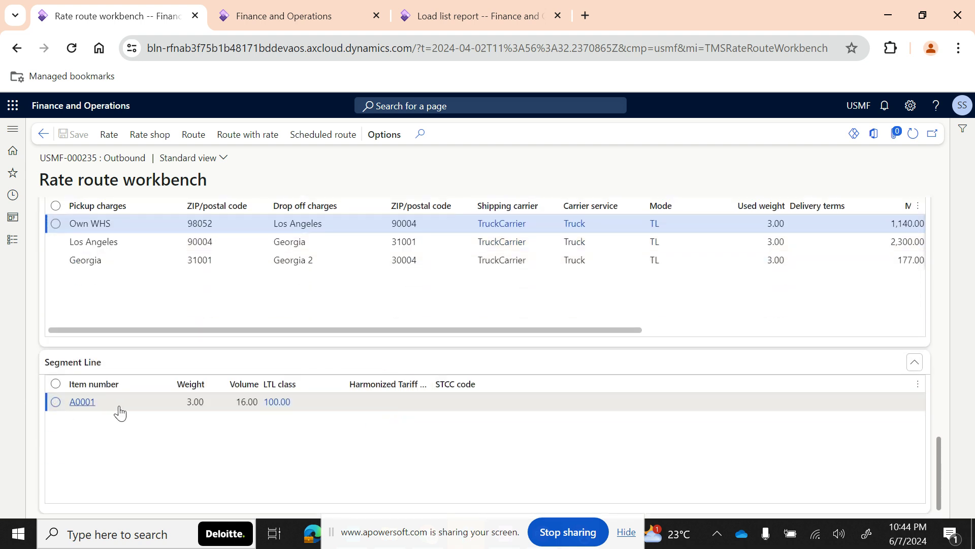
{"action": "scroll", "coordinate": [236, 250], "scroll_direction": "up", "scroll_amount": 6}
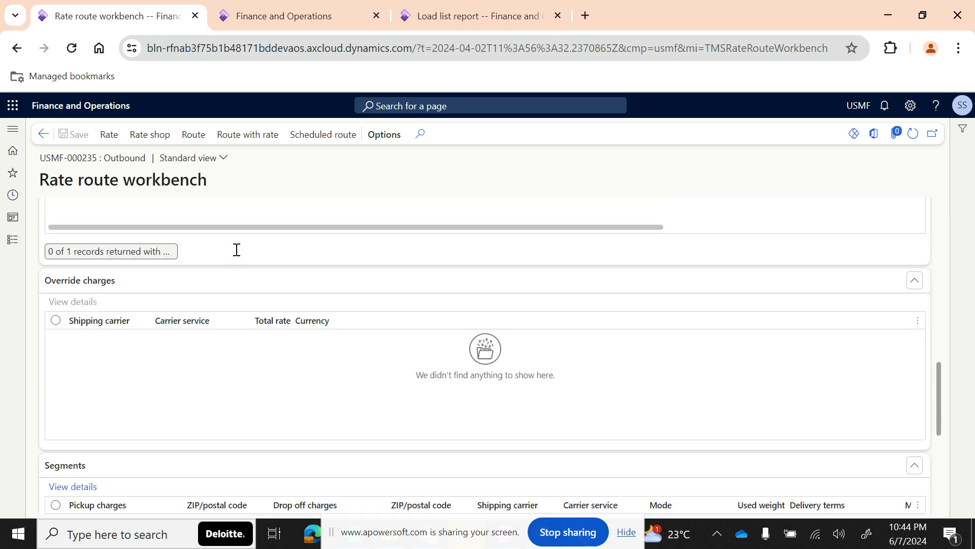
{"action": "scroll", "coordinate": [237, 250], "scroll_direction": "up", "scroll_amount": 4}
{"action": "scroll", "coordinate": [172, 243], "scroll_direction": "up", "scroll_amount": 2}
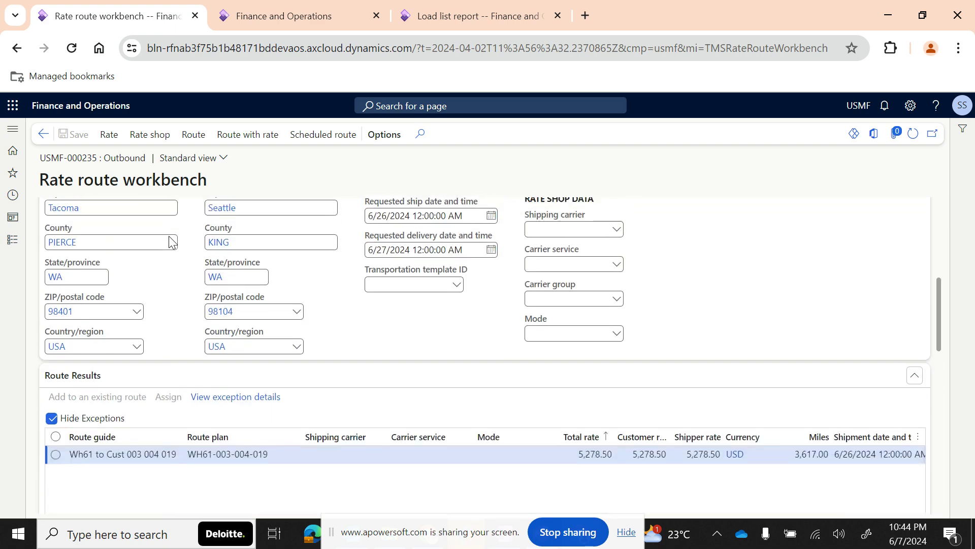
{"action": "scroll", "coordinate": [172, 310], "scroll_direction": "up", "scroll_amount": 5}
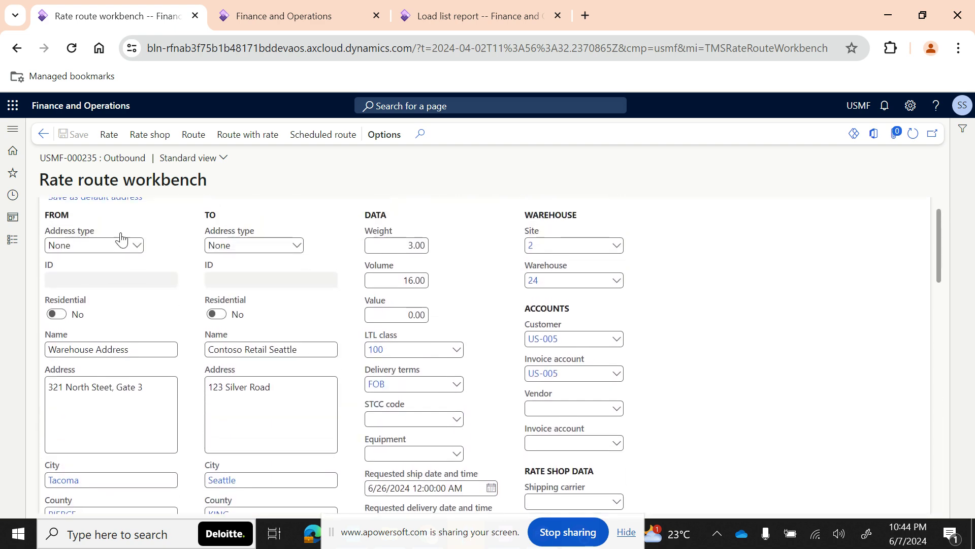
Return to the Outbound load planning workbench and review the related information options available for loads.
{"action": "left_click", "coordinate": [44, 135]}
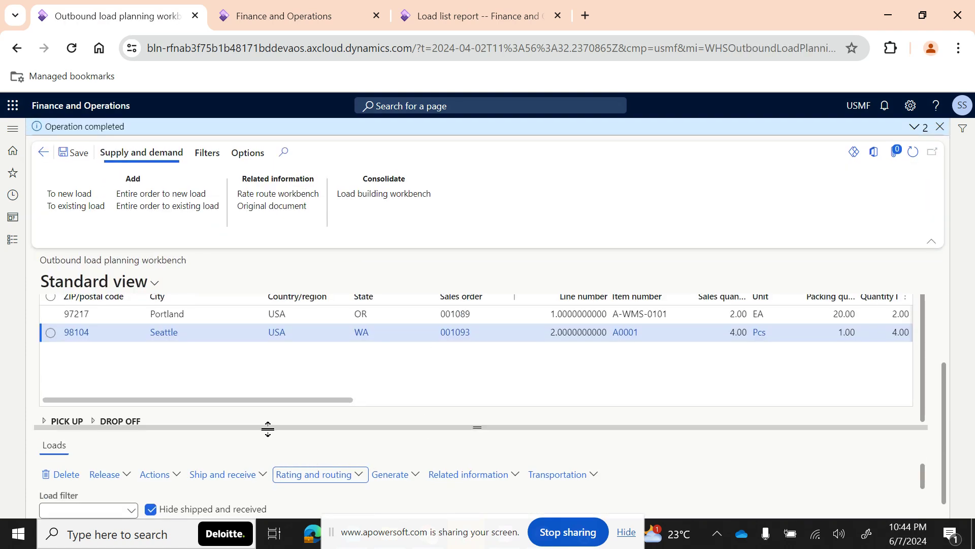
{"action": "scroll", "coordinate": [718, 397], "scroll_direction": "up", "scroll_amount": 2}
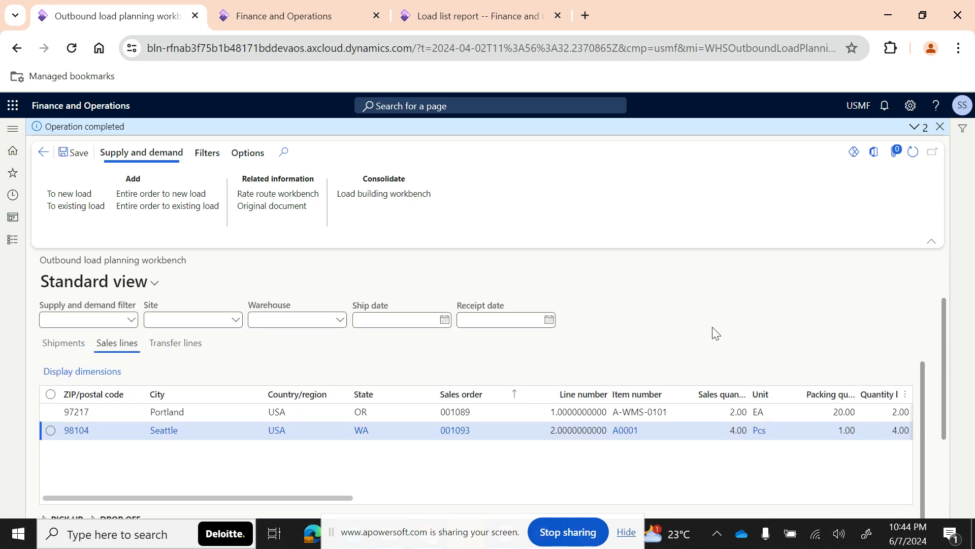
{"action": "scroll", "coordinate": [716, 333], "scroll_direction": "down", "scroll_amount": 2}
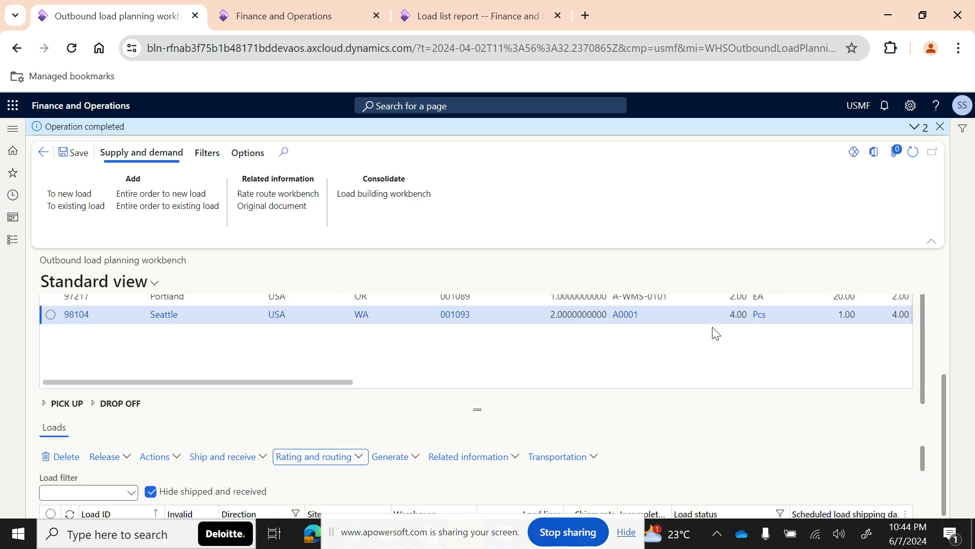
{"action": "left_click", "coordinate": [511, 459]}
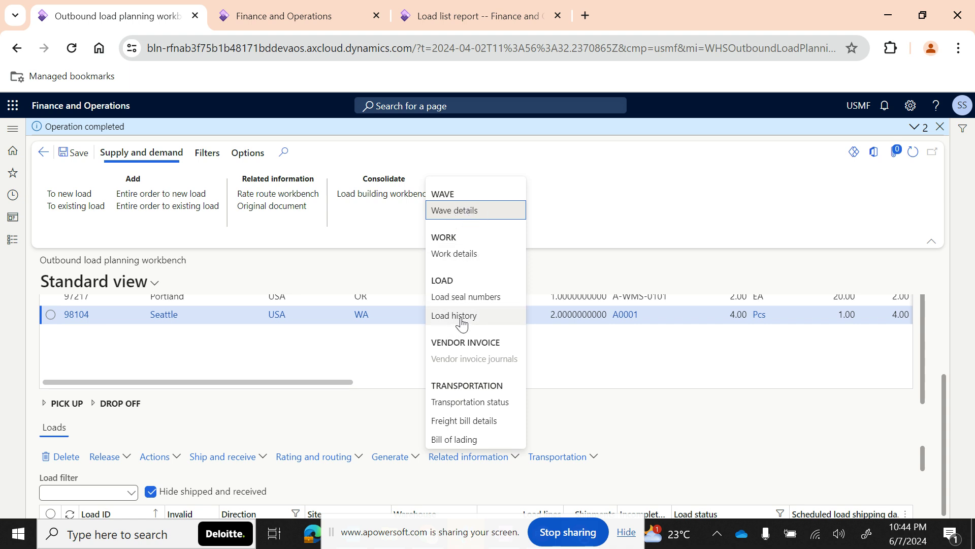
{"action": "left_click", "coordinate": [491, 460]}
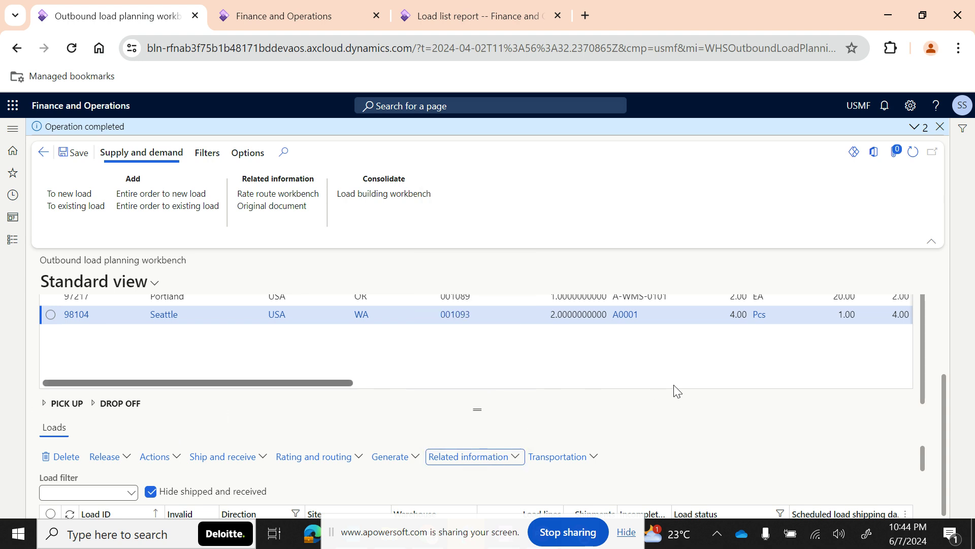
View details of the supply and demand filter and add a load planning filter with code and description "SO Based filteration".
{"action": "scroll", "coordinate": [944, 405], "scroll_direction": "up", "scroll_amount": 3}
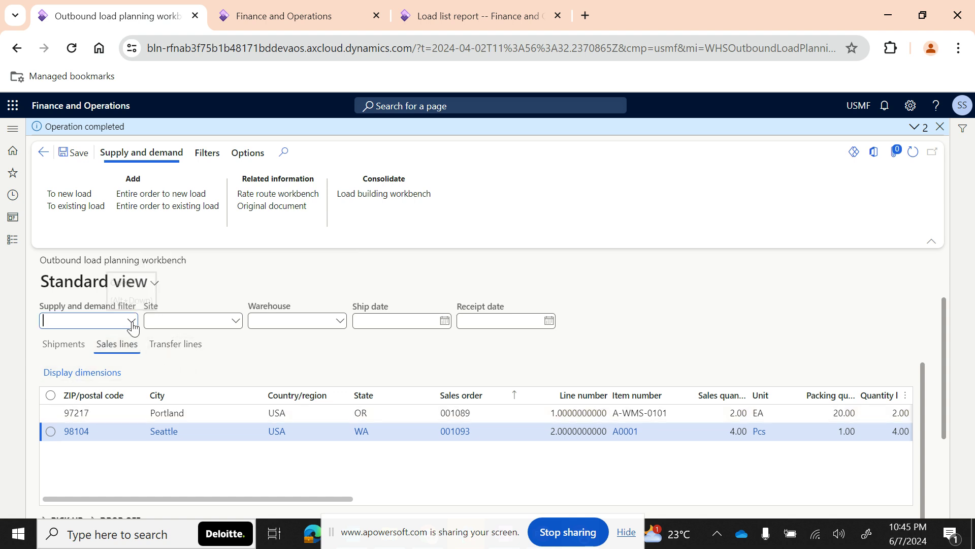
{"action": "right_click", "coordinate": [133, 326]}
{"action": "left_click", "coordinate": [155, 387]}
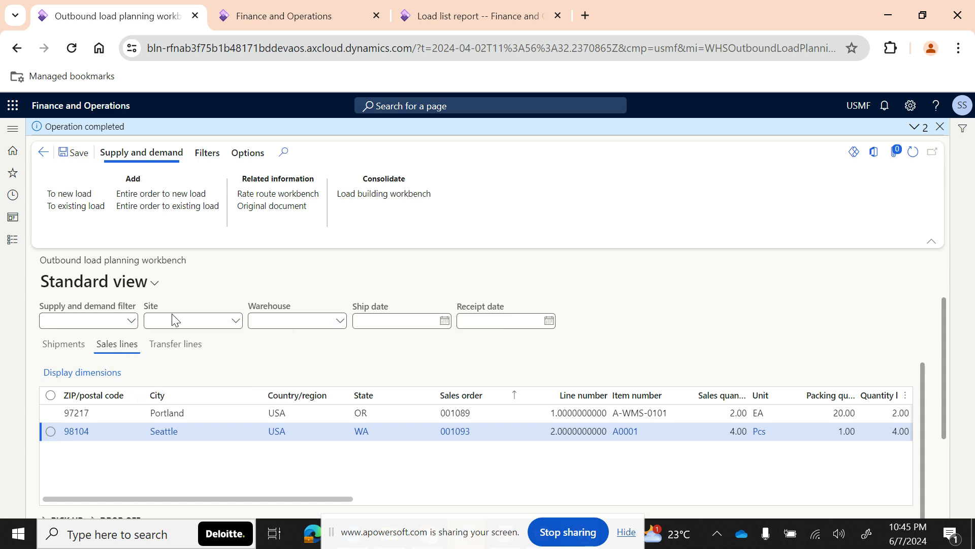
{"action": "left_click", "coordinate": [110, 136]}
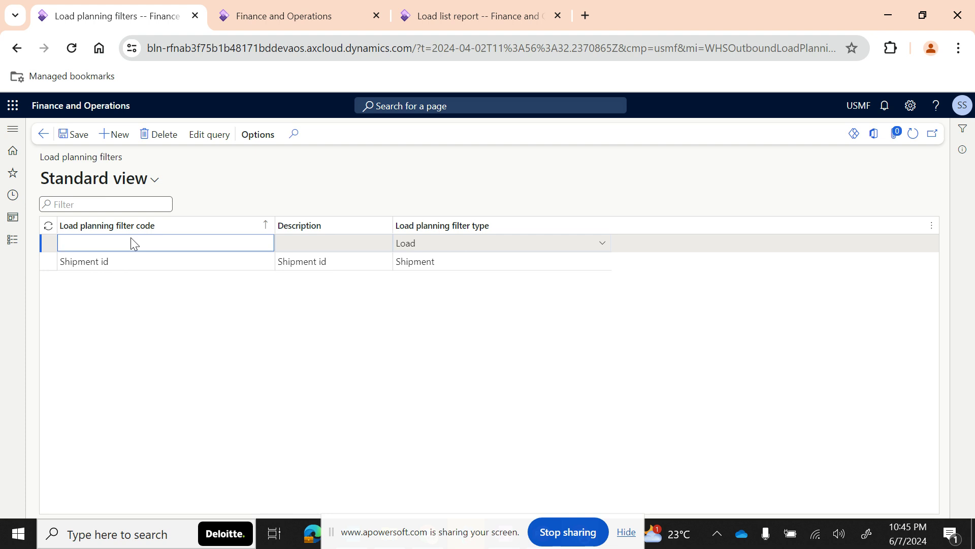
{"action": "type", "text": "SO Based filteration"}
{"action": "key", "text": "Tab"}
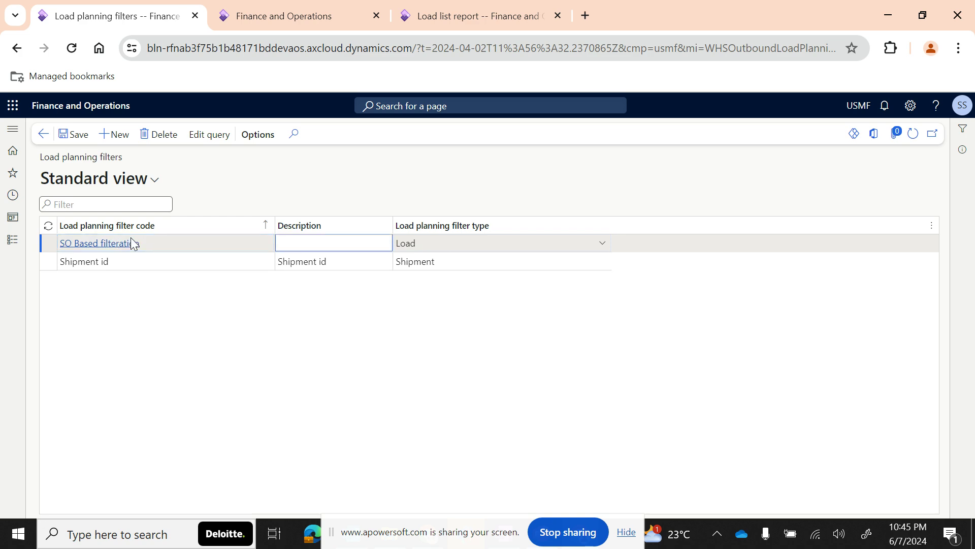
{"action": "key", "text": "shift+Tab"}
{"action": "key", "text": "ctrl+c"}
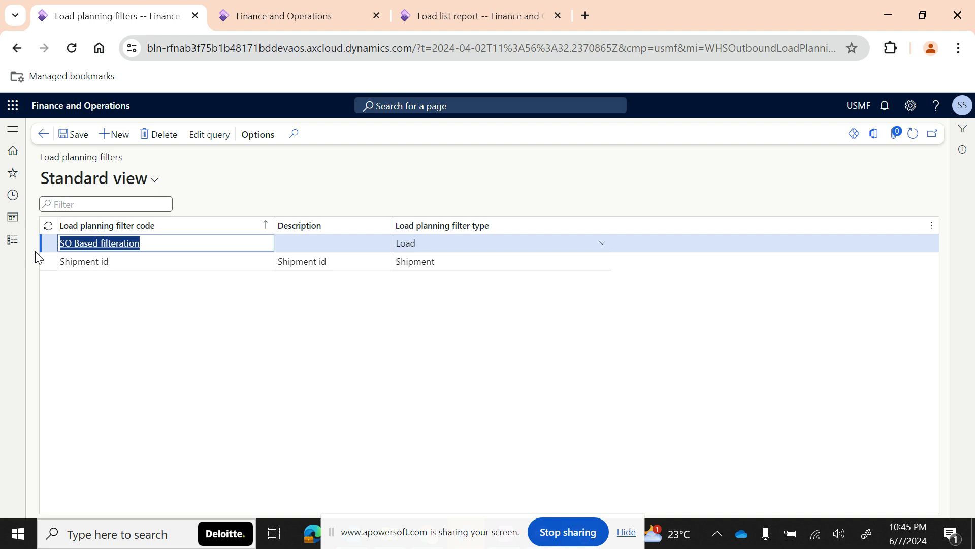
{"action": "key", "text": "Tab"}
{"action": "key", "text": "ctrl+v"}
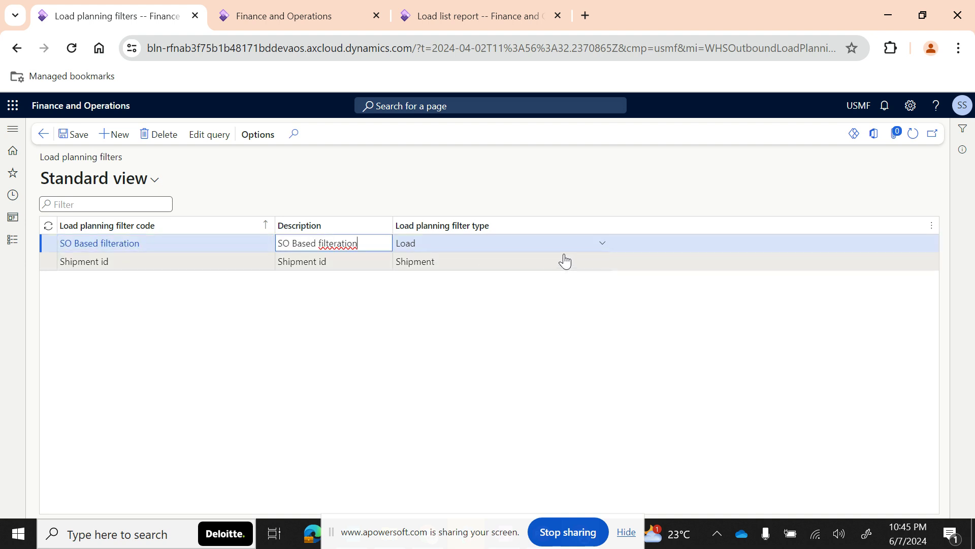
Set the new filter's load planning filter type to Sales order and review its query criteria without changing them.
{"action": "left_click", "coordinate": [609, 247]}
{"action": "left_click", "coordinate": [604, 245]}
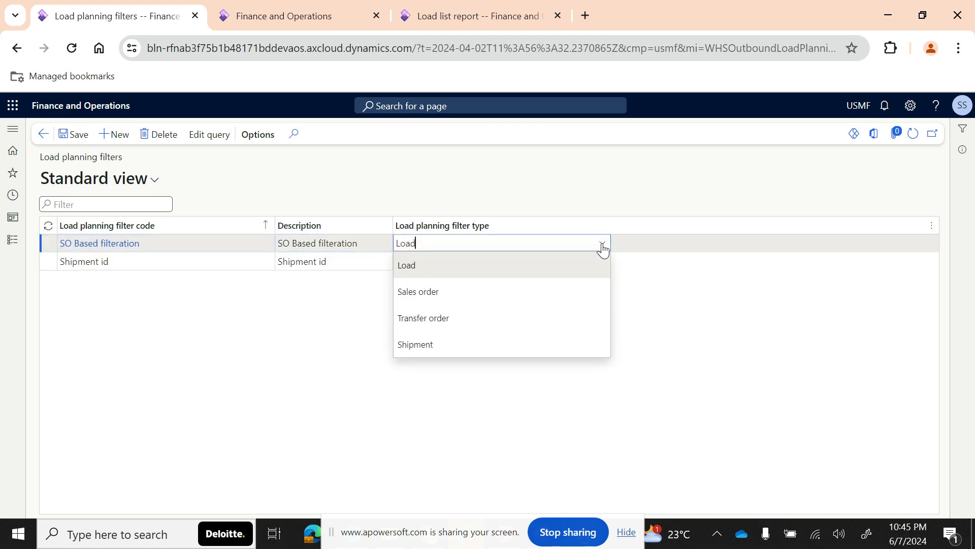
{"action": "left_click", "coordinate": [440, 291]}
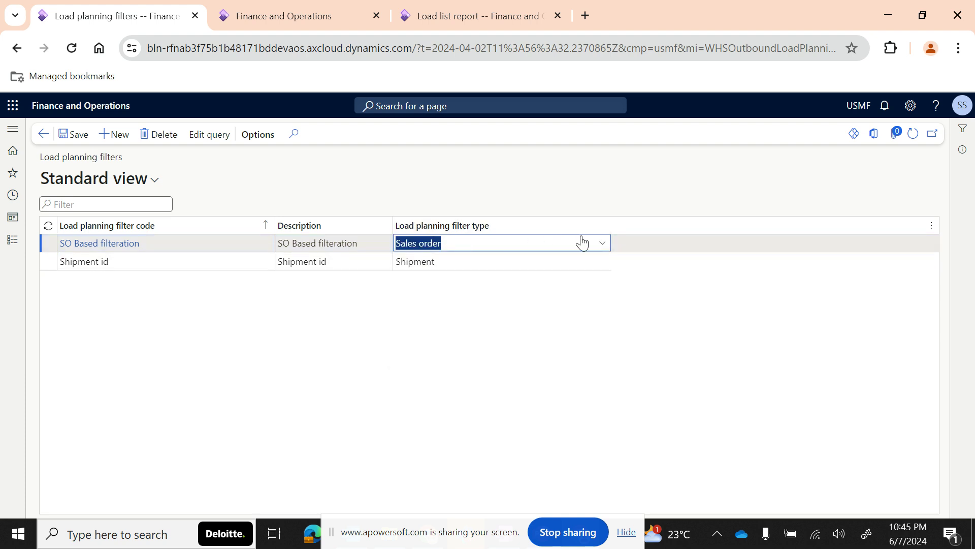
{"action": "left_click", "coordinate": [604, 243]}
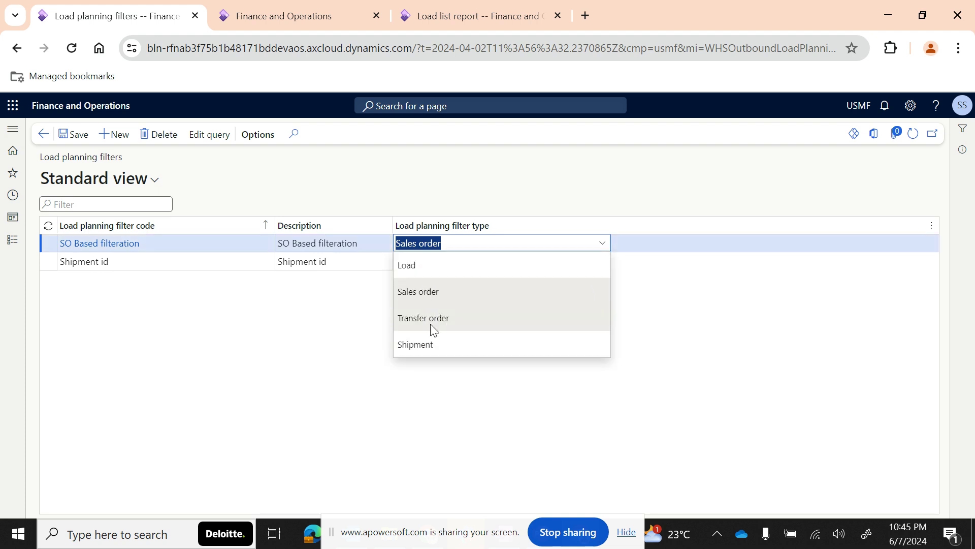
{"action": "left_click", "coordinate": [338, 329]}
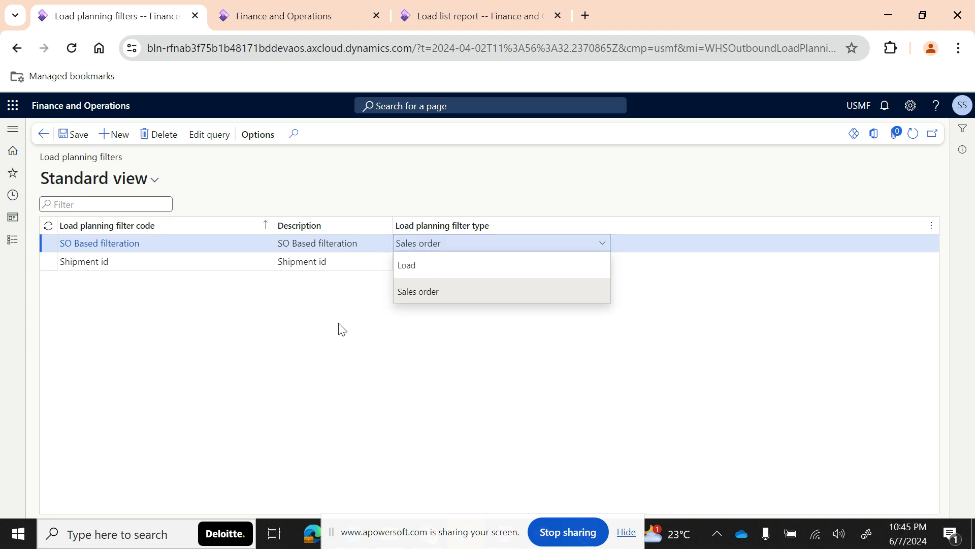
{"action": "left_click", "coordinate": [213, 142]}
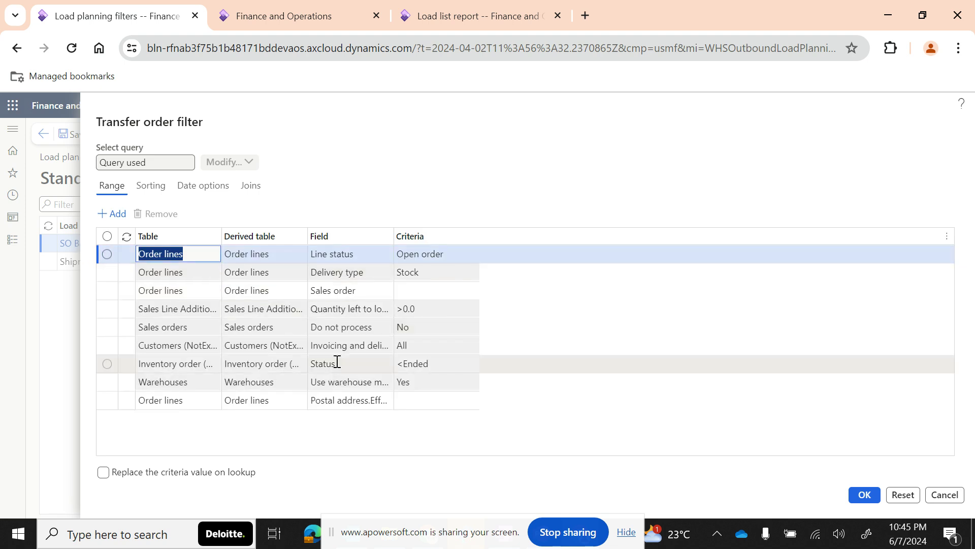
{"action": "left_click", "coordinate": [944, 495]}
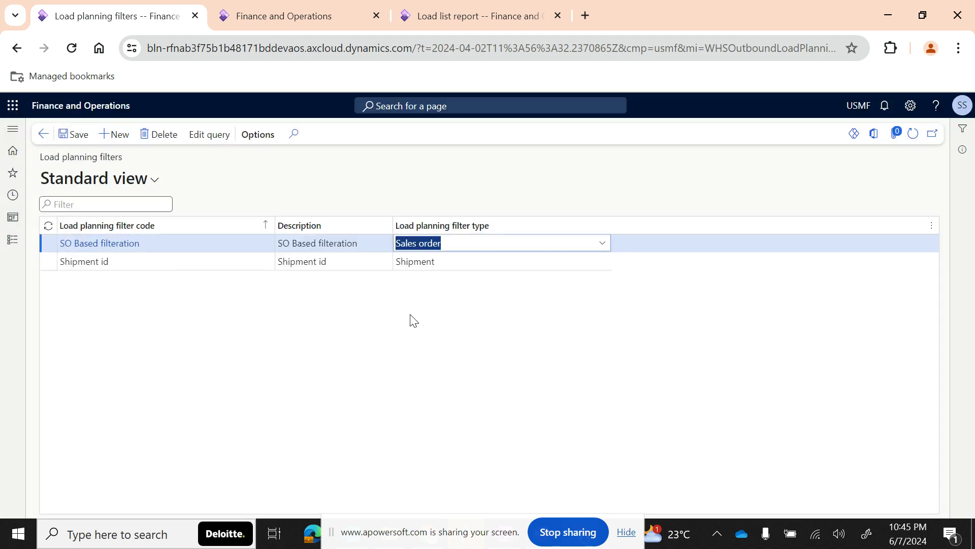
Return to the workbench and apply "SO Based filteration" as the supply and demand filter for the sales lines.
{"action": "left_click", "coordinate": [43, 133]}
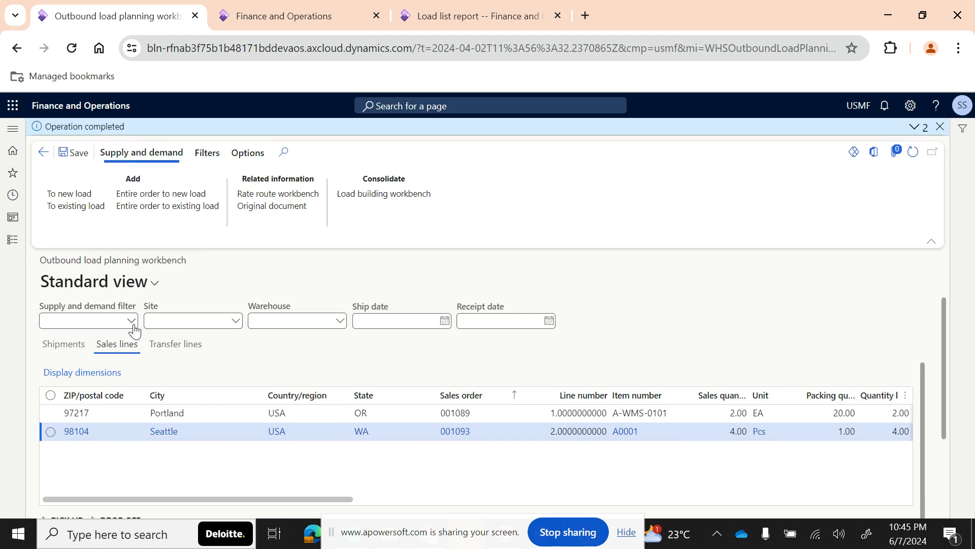
{"action": "left_click", "coordinate": [131, 321]}
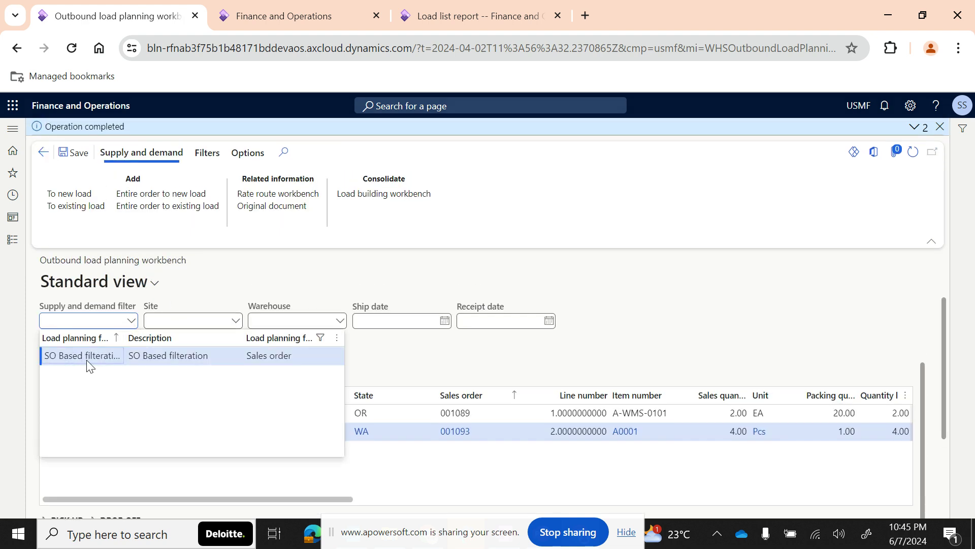
{"action": "left_click", "coordinate": [87, 357]}
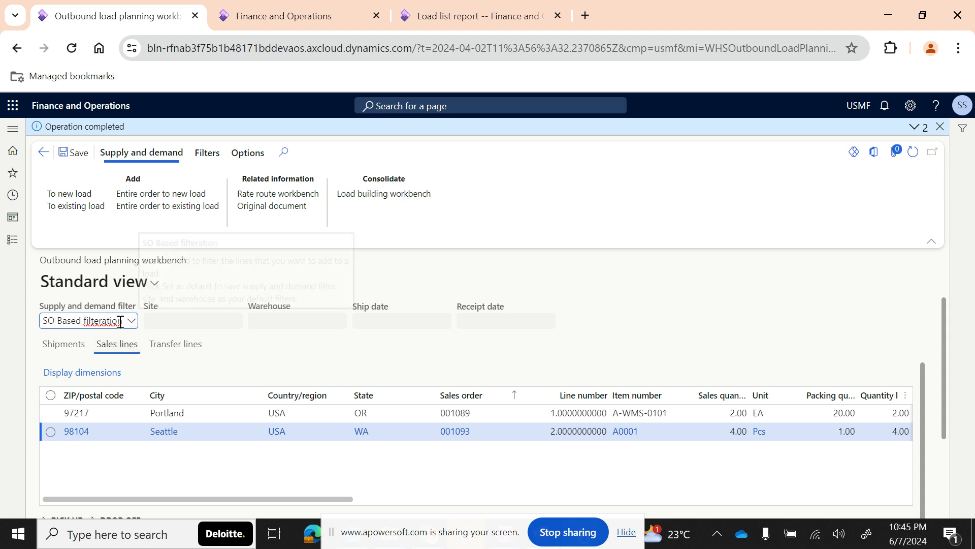
Apply the "Shipment id" supply and demand filter to the shipments and view its load planning filter details.
{"action": "left_click", "coordinate": [50, 349]}
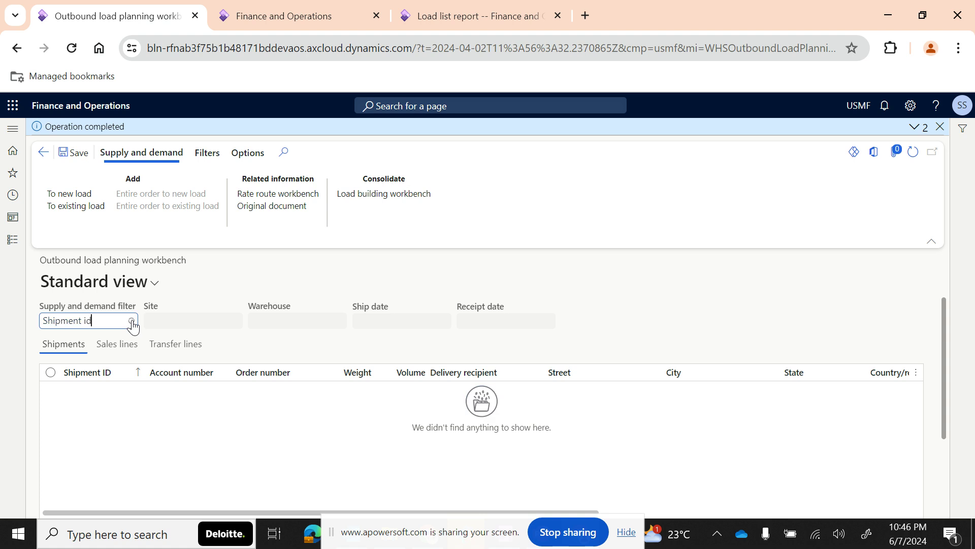
{"action": "left_click", "coordinate": [187, 285]}
{"action": "right_click", "coordinate": [131, 322]}
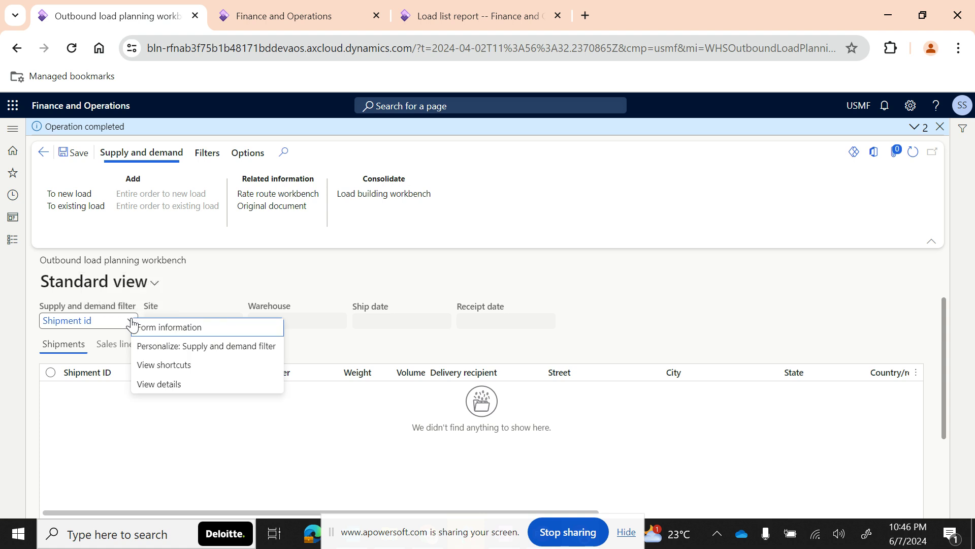
{"action": "left_click", "coordinate": [158, 383]}
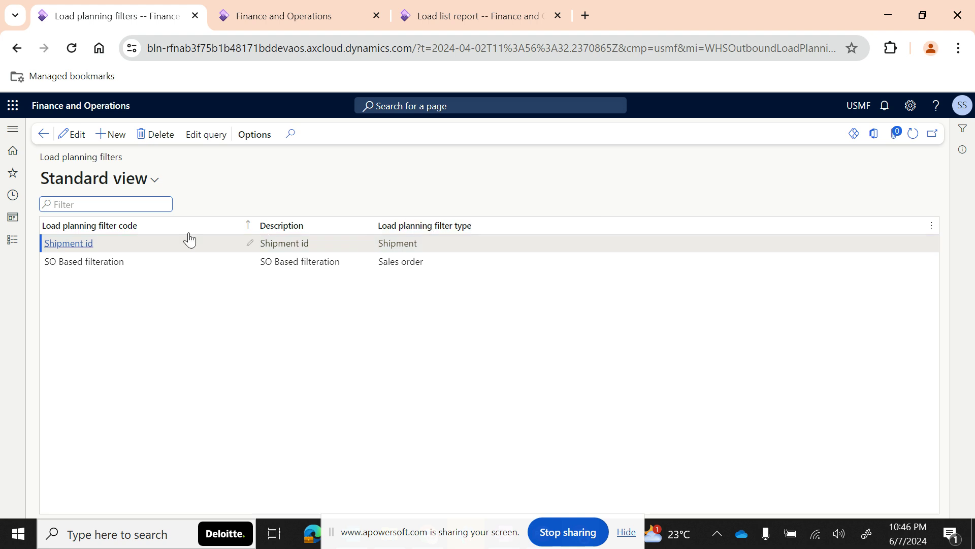
{"action": "left_click", "coordinate": [42, 134]}
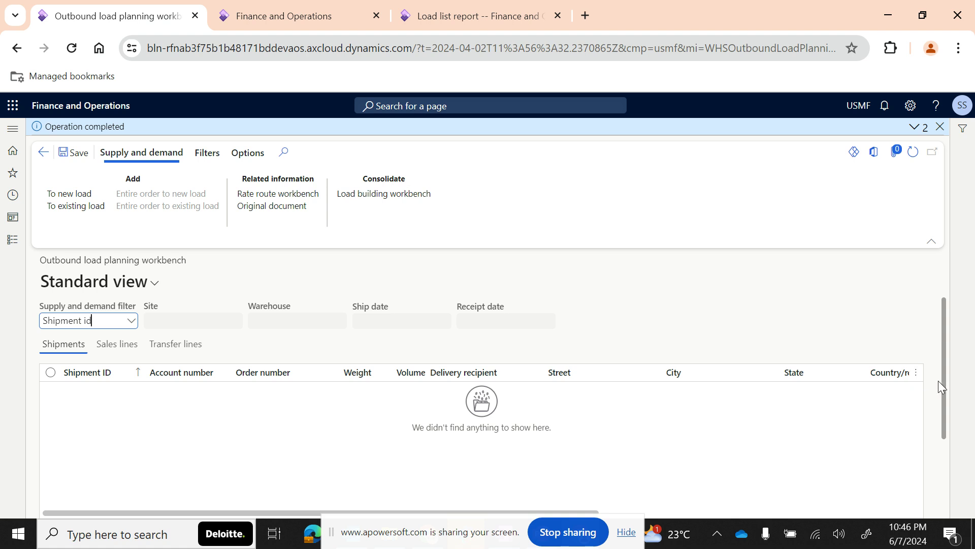
Check the choices for the load filter, the loads list, and the workbench's filter management options.
{"action": "scroll", "coordinate": [945, 407], "scroll_direction": "down", "scroll_amount": 3}
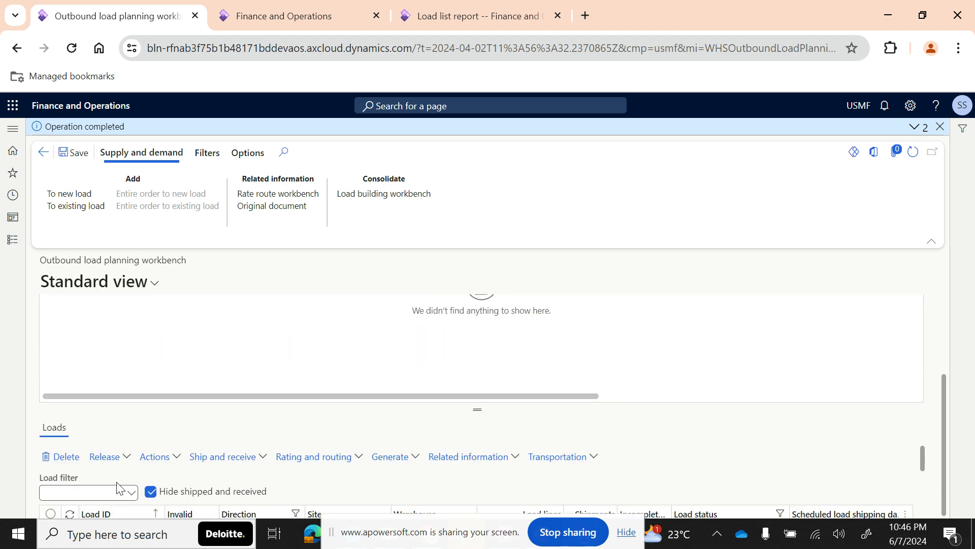
{"action": "left_click", "coordinate": [132, 493]}
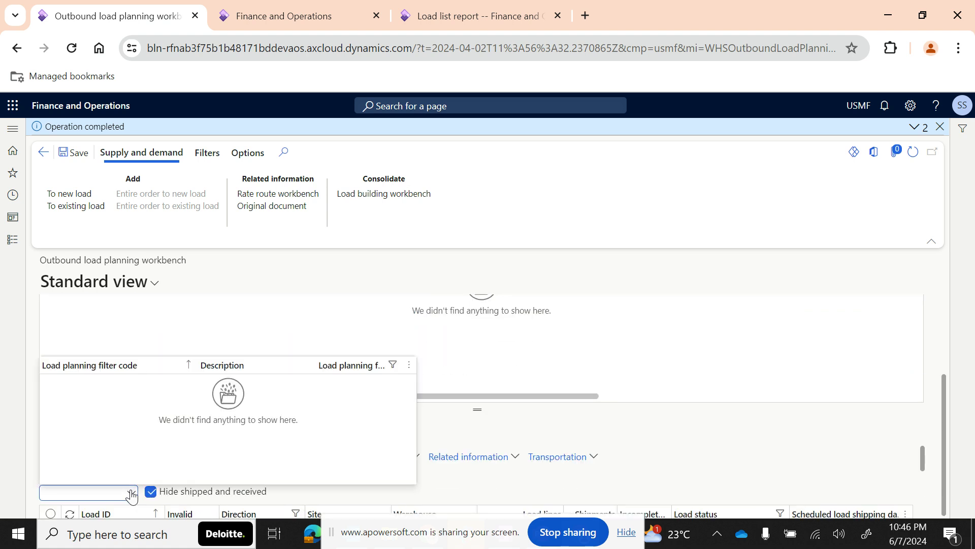
{"action": "left_click", "coordinate": [34, 464]}
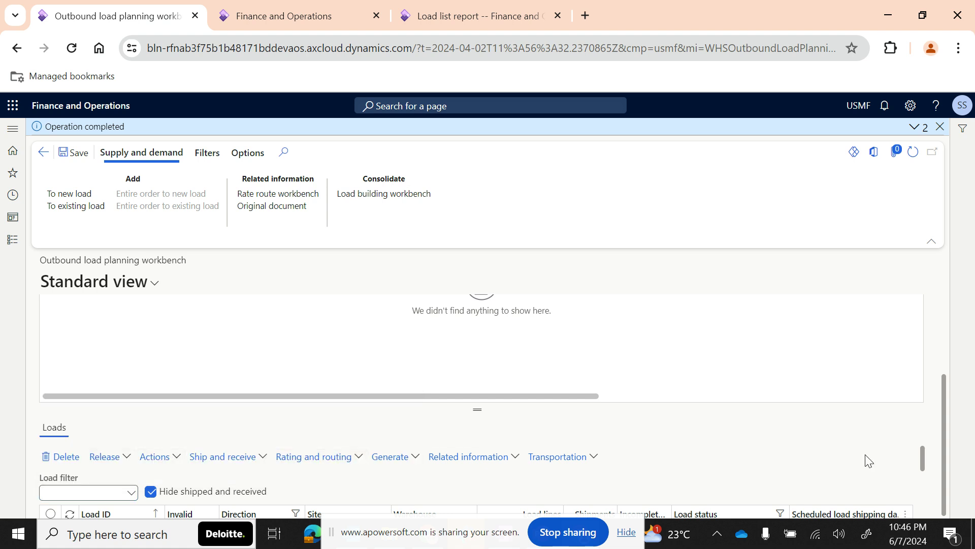
{"action": "left_click_drag", "start_coordinate": [922, 460], "coordinate": [922, 491]}
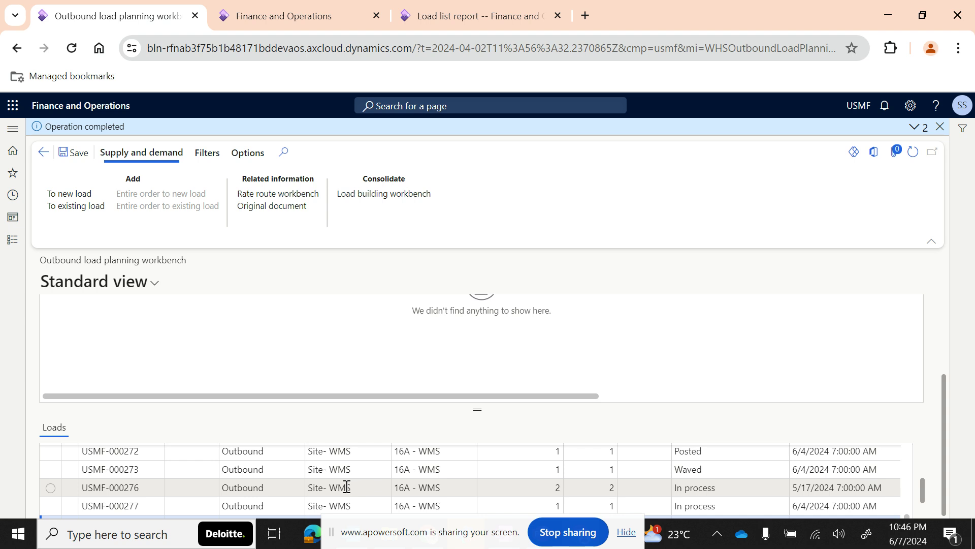
{"action": "left_click", "coordinate": [207, 153]}
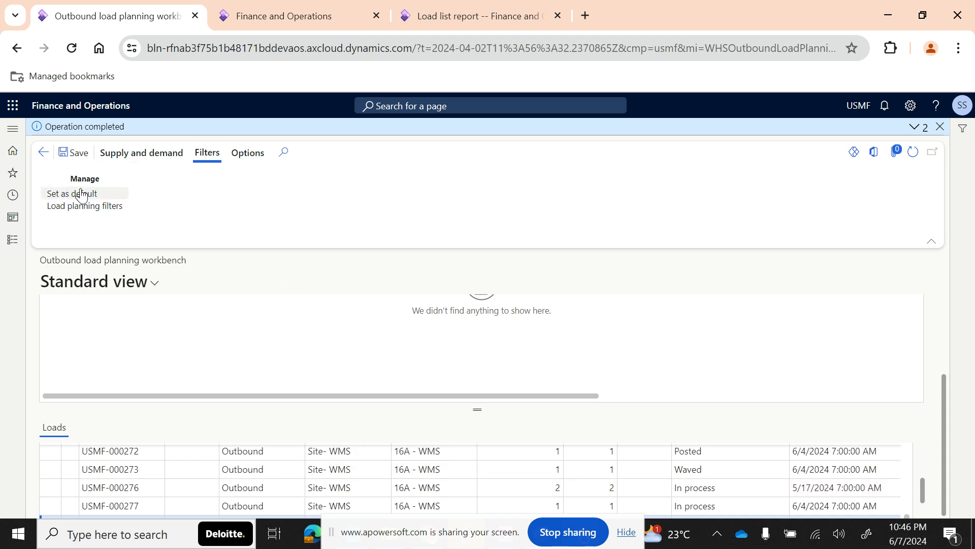
Set the workbench's current filter selection as default, and review the supply and demand actions and the warehouse management pages.
{"action": "left_click", "coordinate": [75, 195]}
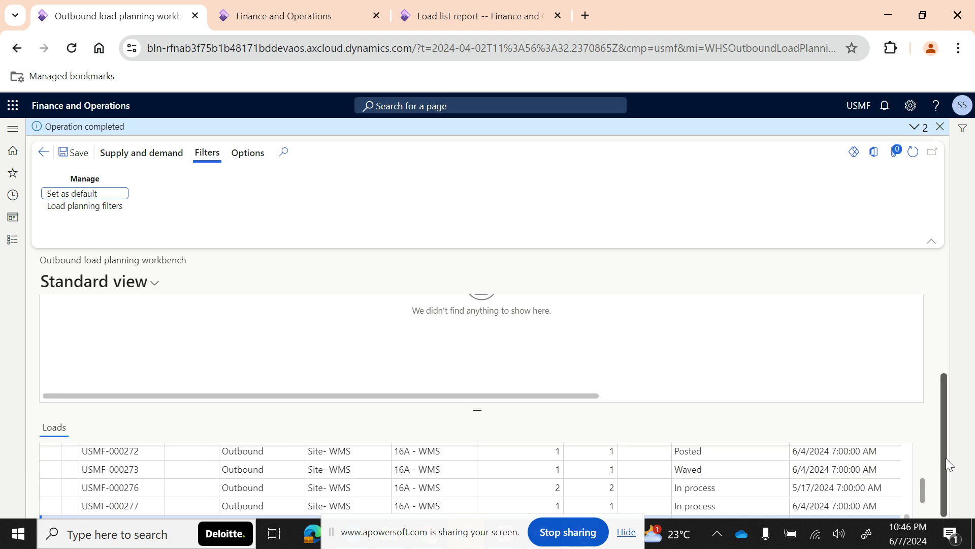
{"action": "left_click_drag", "start_coordinate": [946, 459], "coordinate": [943, 360]}
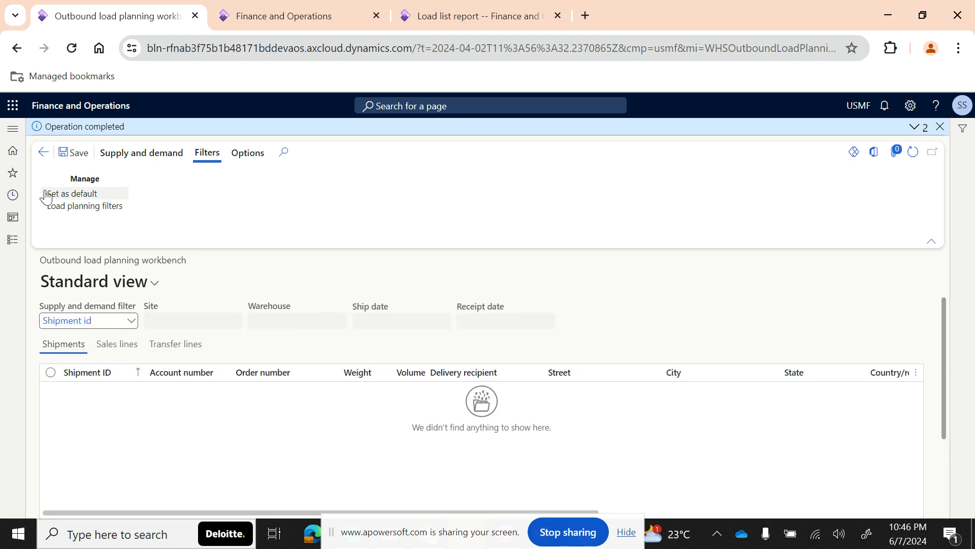
{"action": "left_click", "coordinate": [136, 155]}
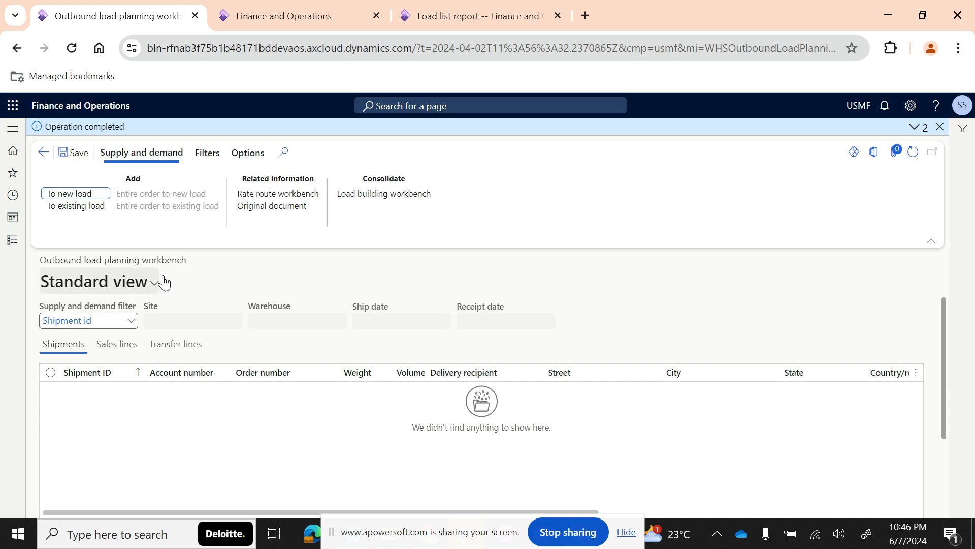
{"action": "left_click", "coordinate": [14, 243]}
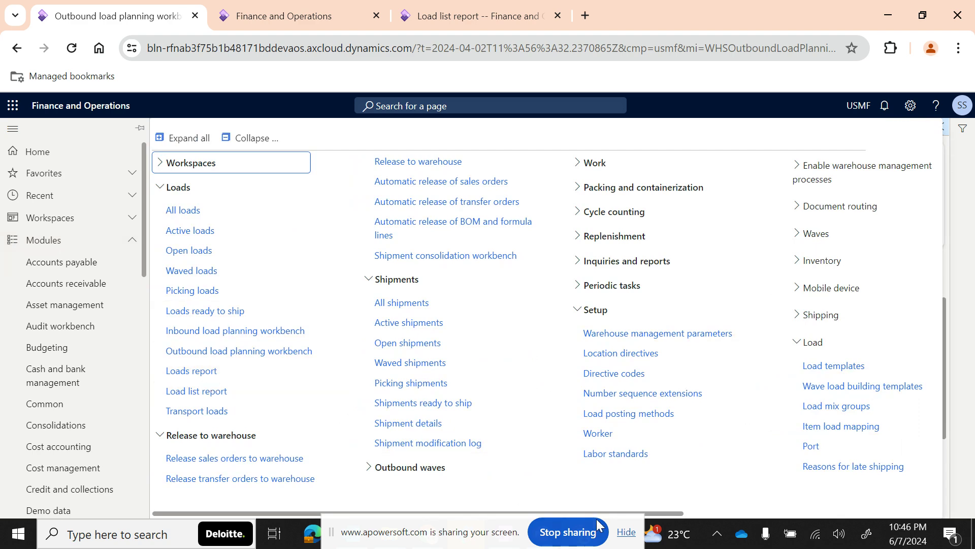
Switch to the "Warehouse Episode 14 & 15" presentation in PowerPoint and show the "Way Forward" slide.
{"action": "left_click", "coordinate": [470, 544]}
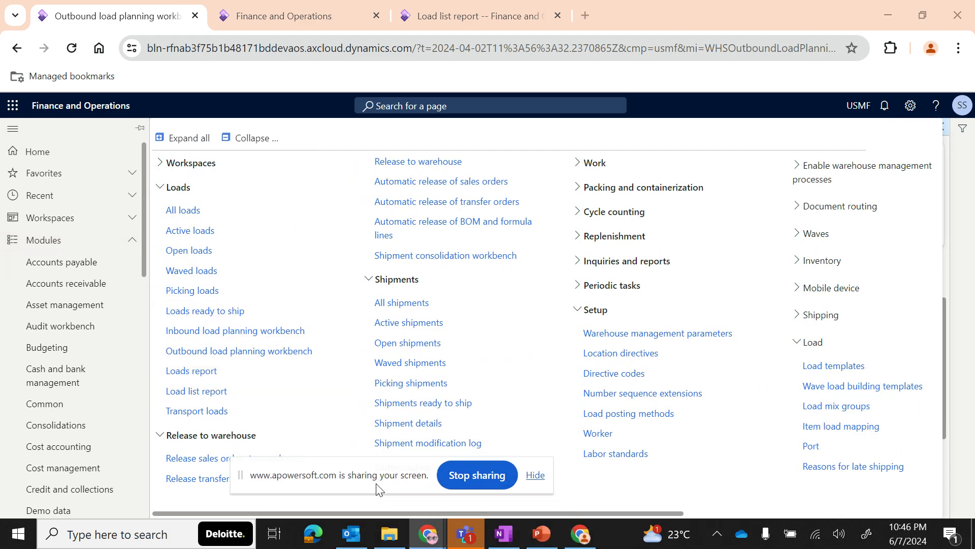
{"action": "left_click", "coordinate": [541, 534]}
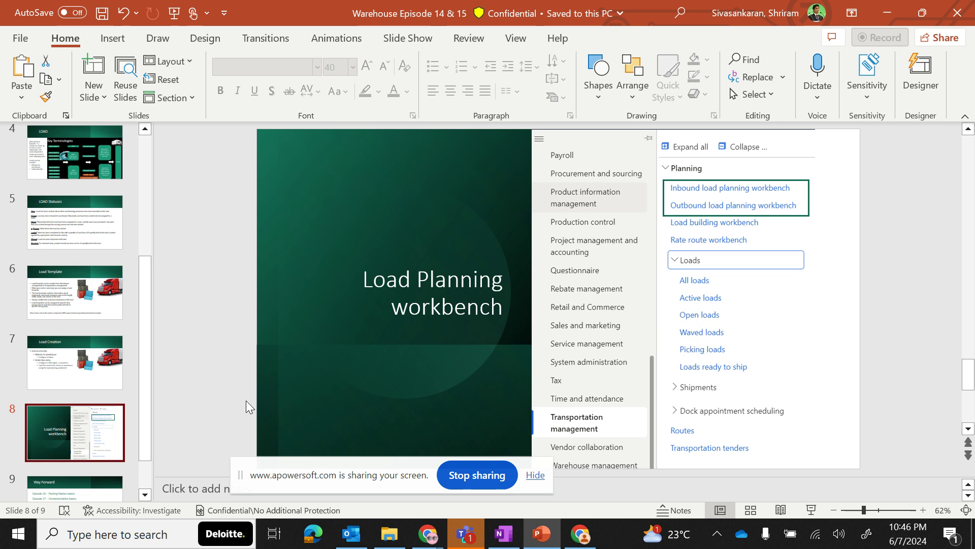
{"action": "left_click", "coordinate": [76, 489]}
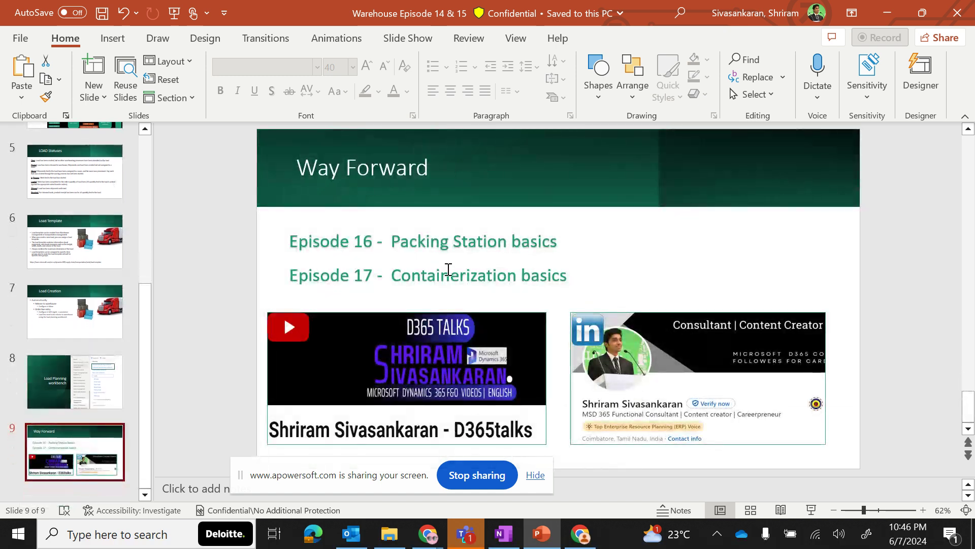